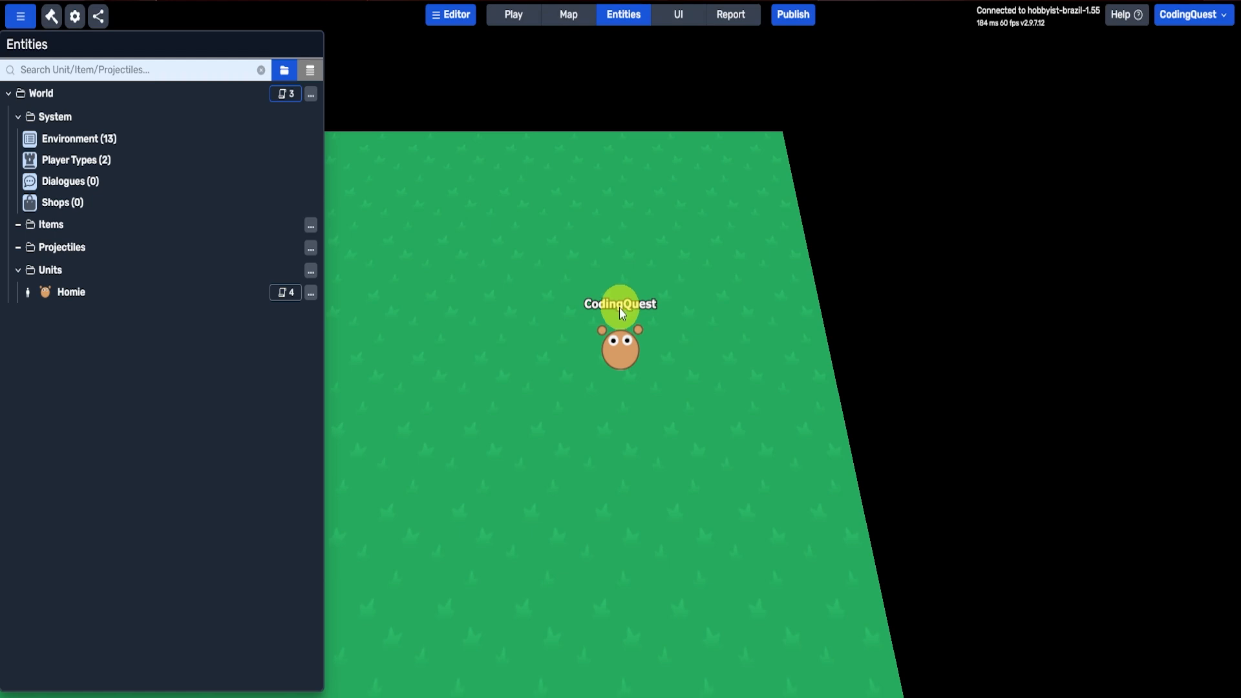
Step: Start a new unit in the Units folder using the Top-down Unit (Rotates to mouse) template
{"action": "left_click", "coordinate": [311, 270]}
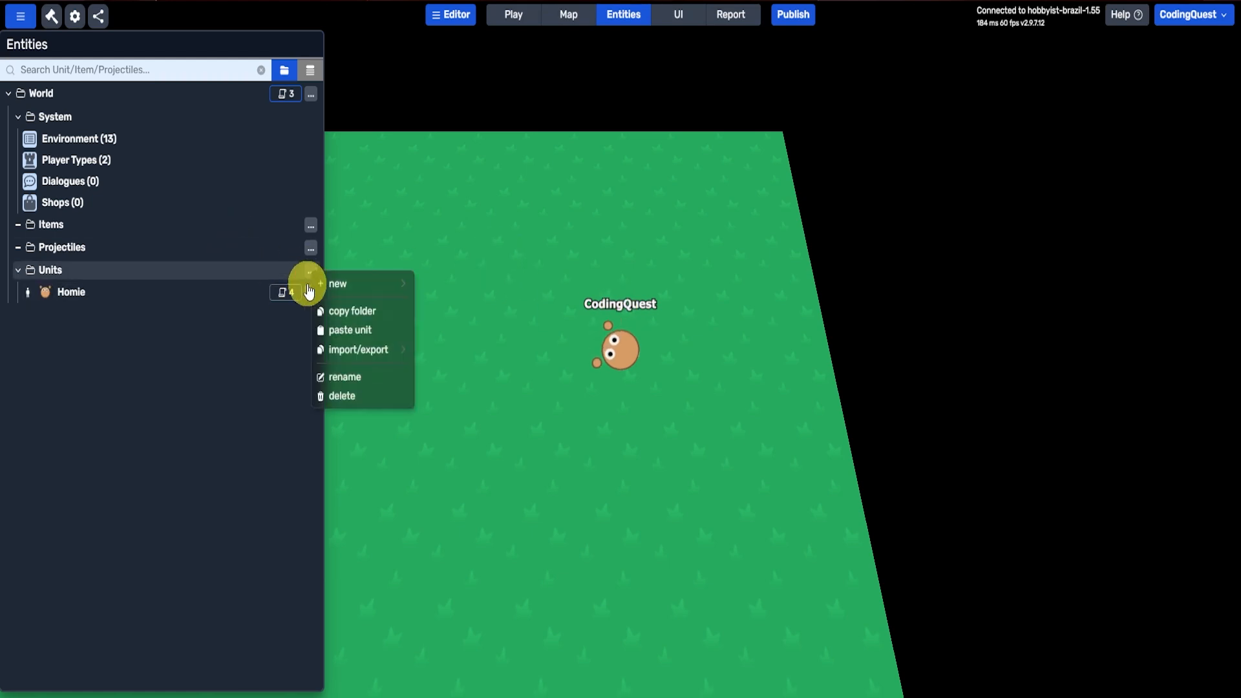
{"action": "mouse_move", "coordinate": [352, 282]}
{"action": "left_click", "coordinate": [453, 283]}
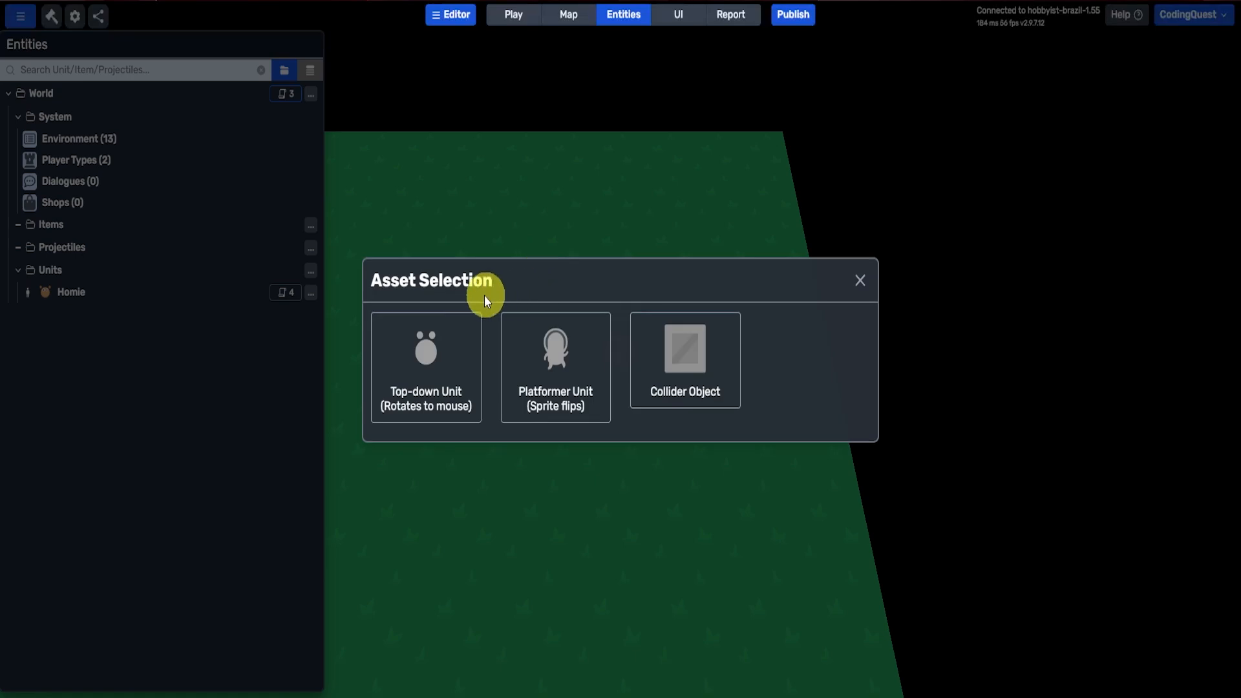
{"action": "left_click", "coordinate": [417, 384]}
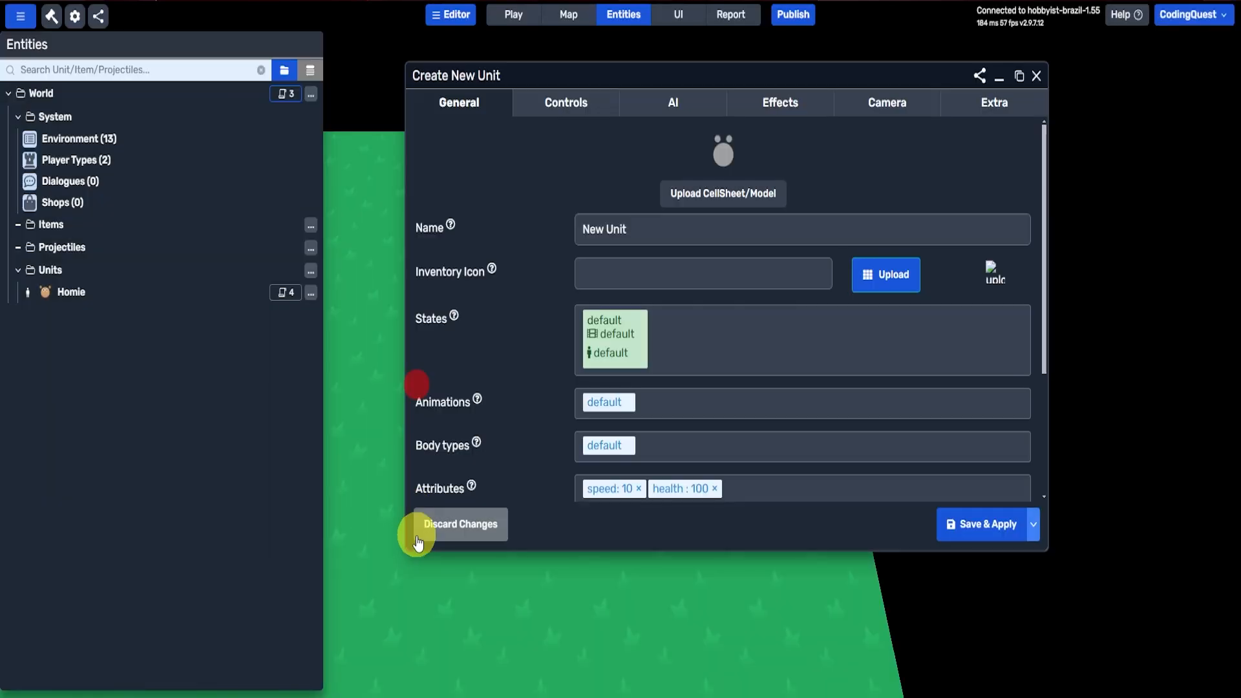
Step: Search the assets library for "pig" and use the pink pig sprite as the new unit's image
{"action": "left_click", "coordinate": [704, 193]}
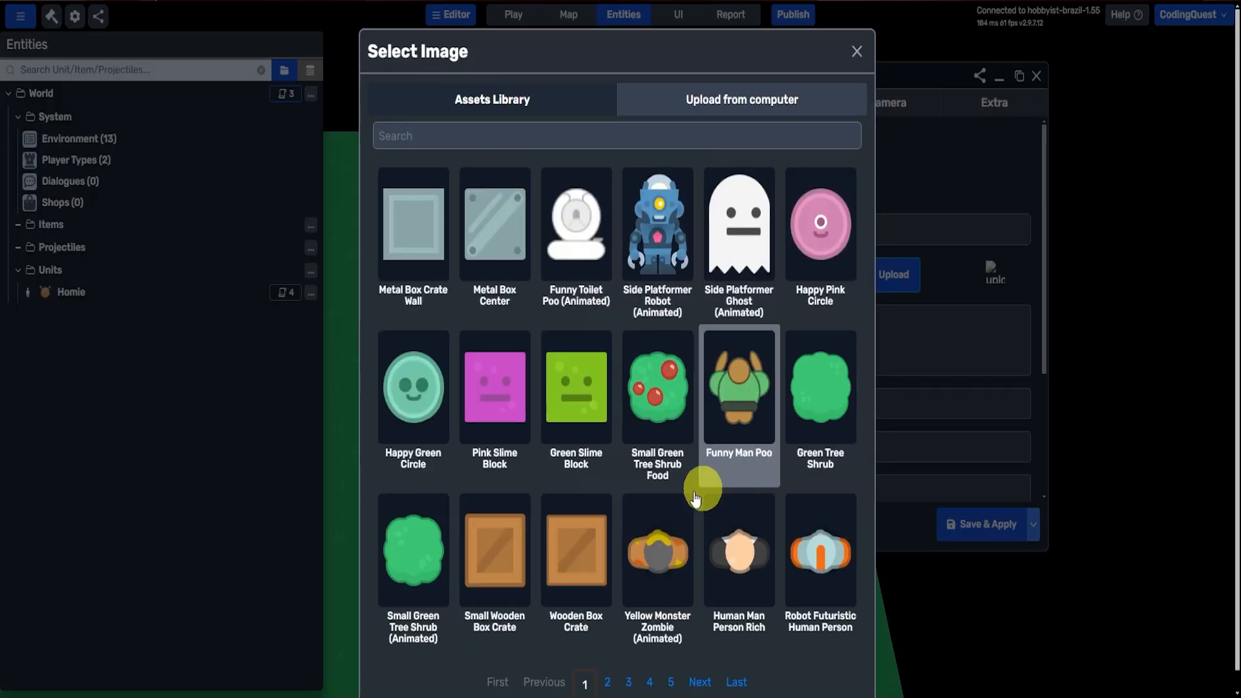
{"action": "left_click", "coordinate": [606, 683]}
{"action": "left_click", "coordinate": [460, 133]}
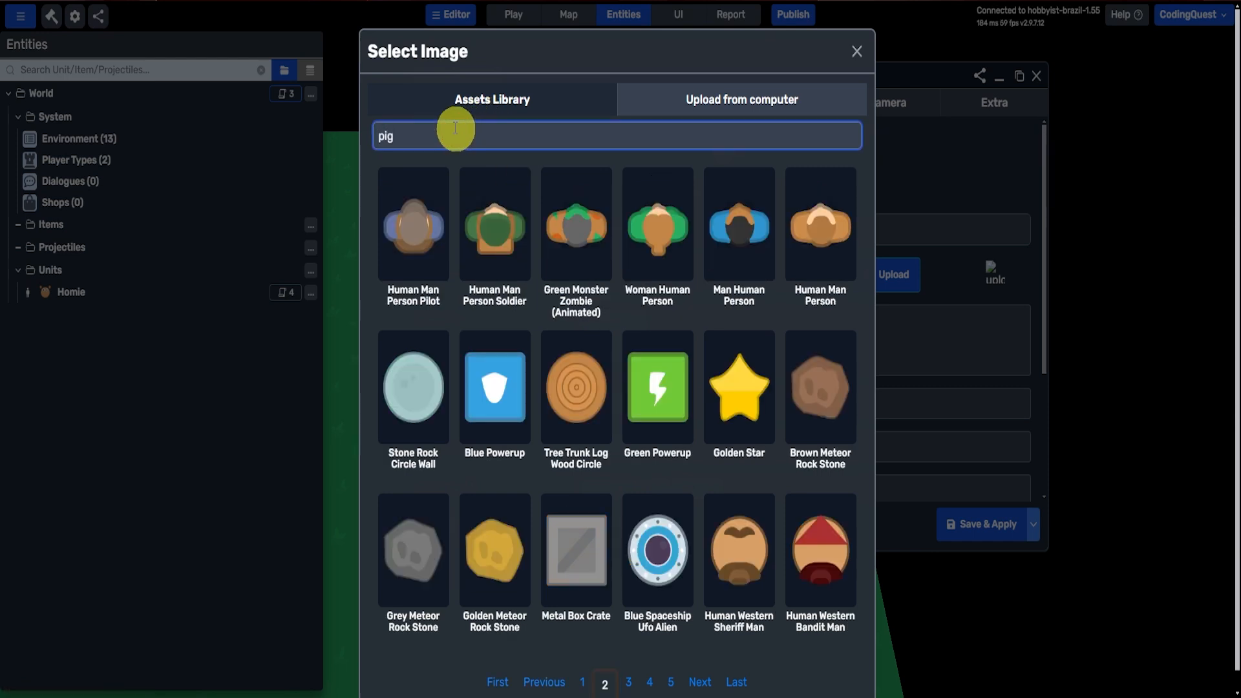
{"action": "left_click", "coordinate": [415, 233]}
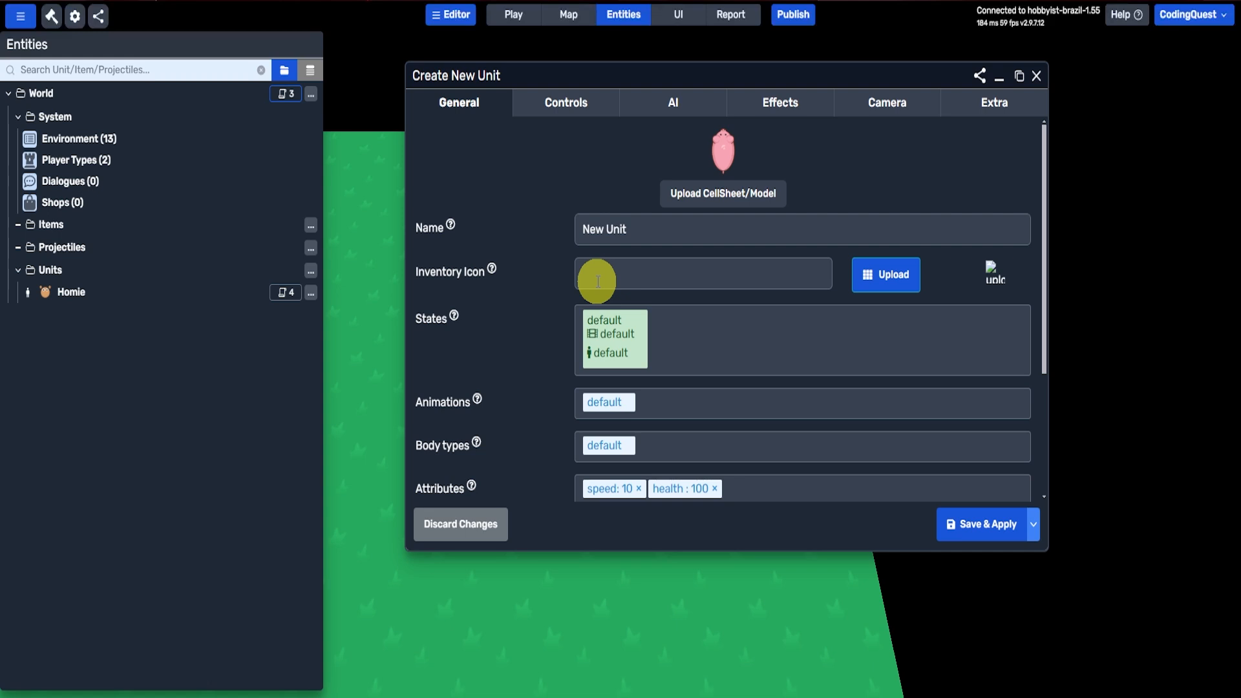
Step: Enable AI for the new unit and set its attack response to hostile units to Flee
{"action": "left_click", "coordinate": [687, 105]}
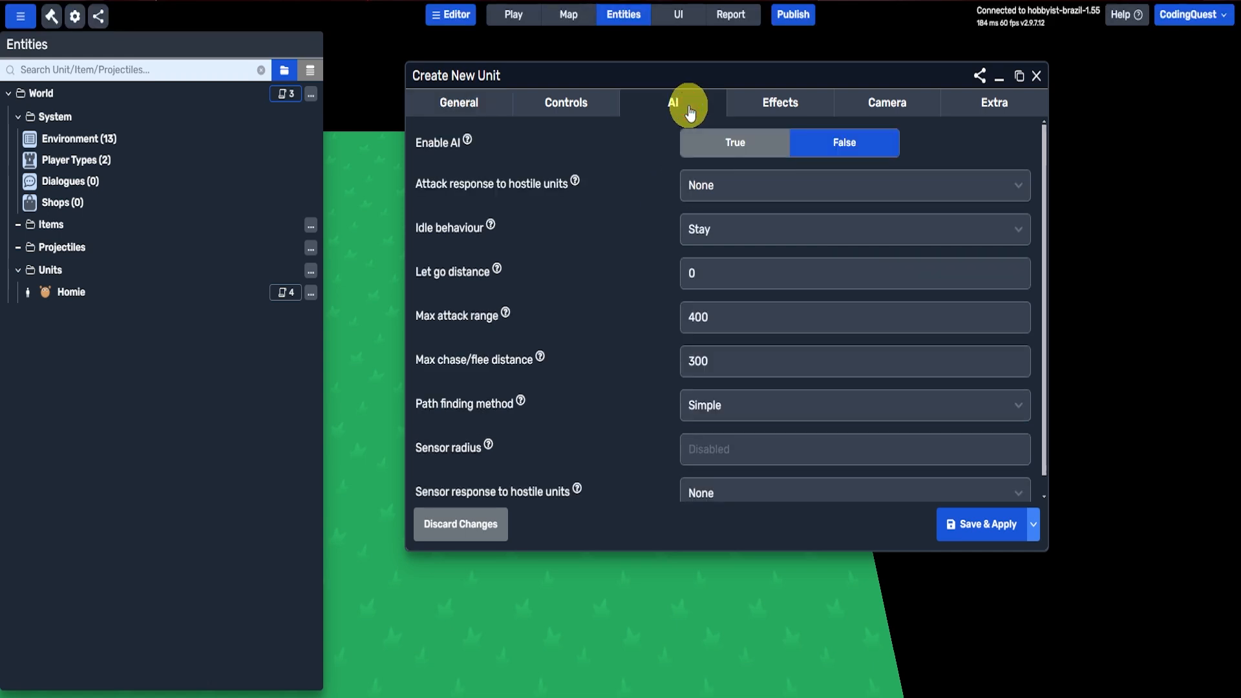
{"action": "double_click", "coordinate": [876, 83]}
{"action": "left_click", "coordinate": [569, 113]}
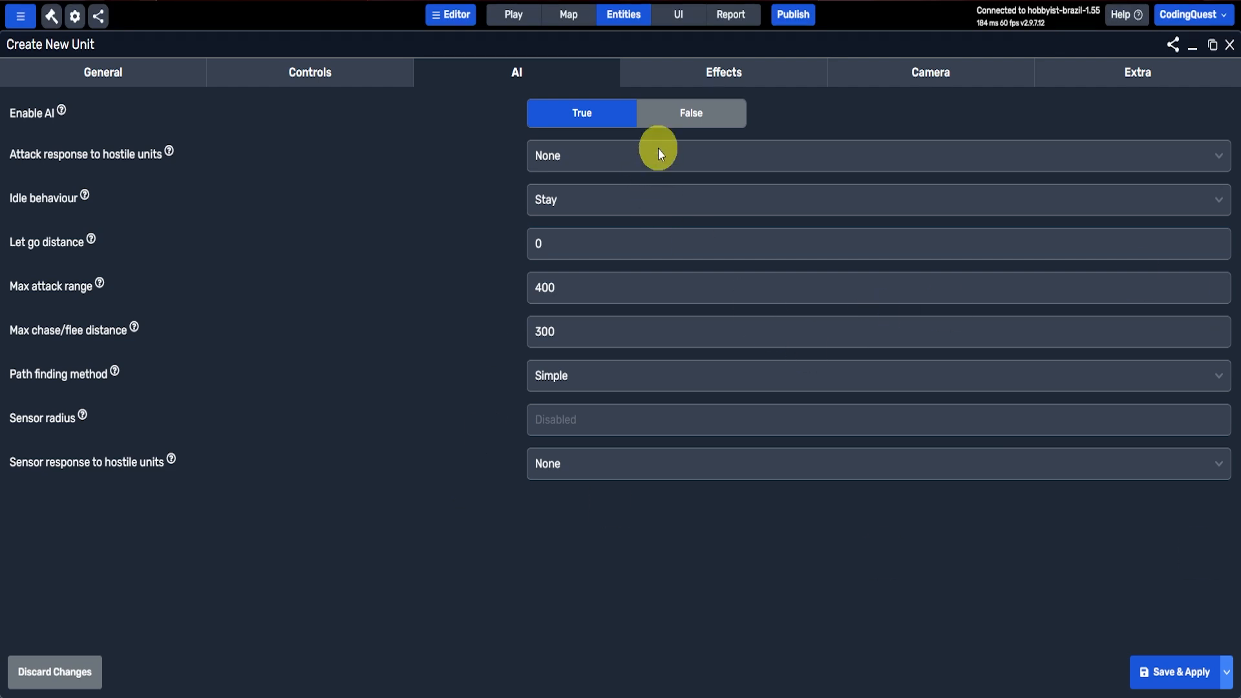
{"action": "left_click", "coordinate": [545, 161]}
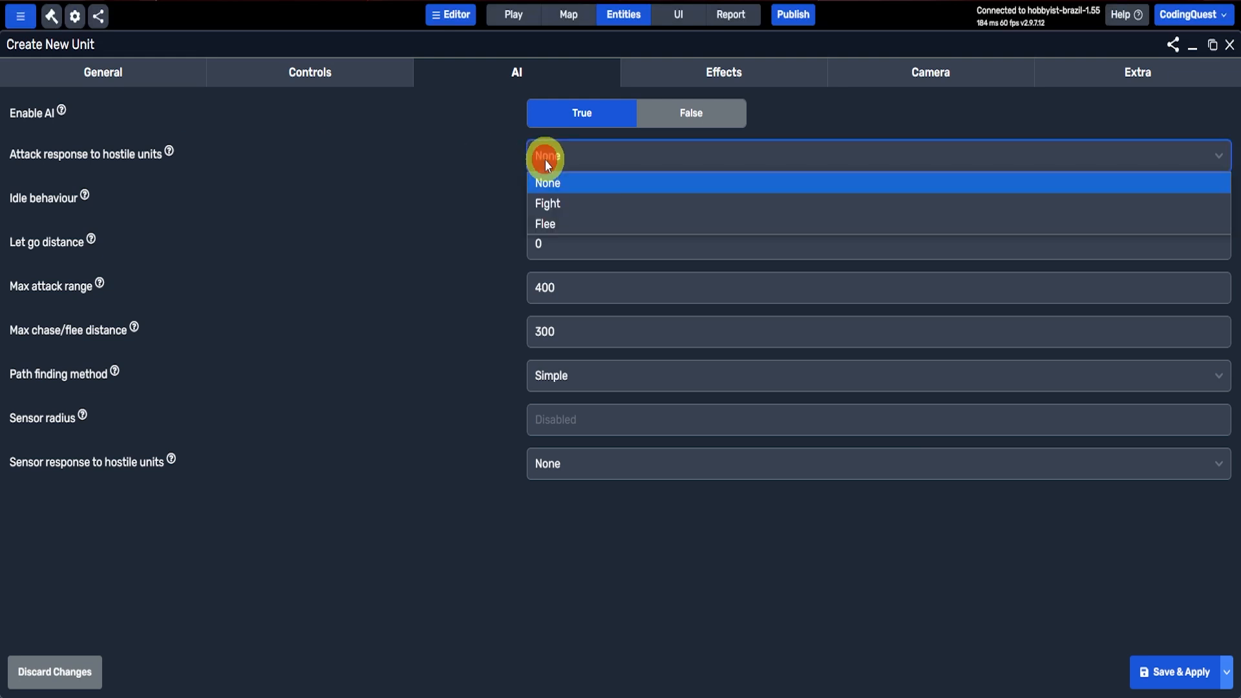
{"action": "left_click", "coordinate": [561, 223]}
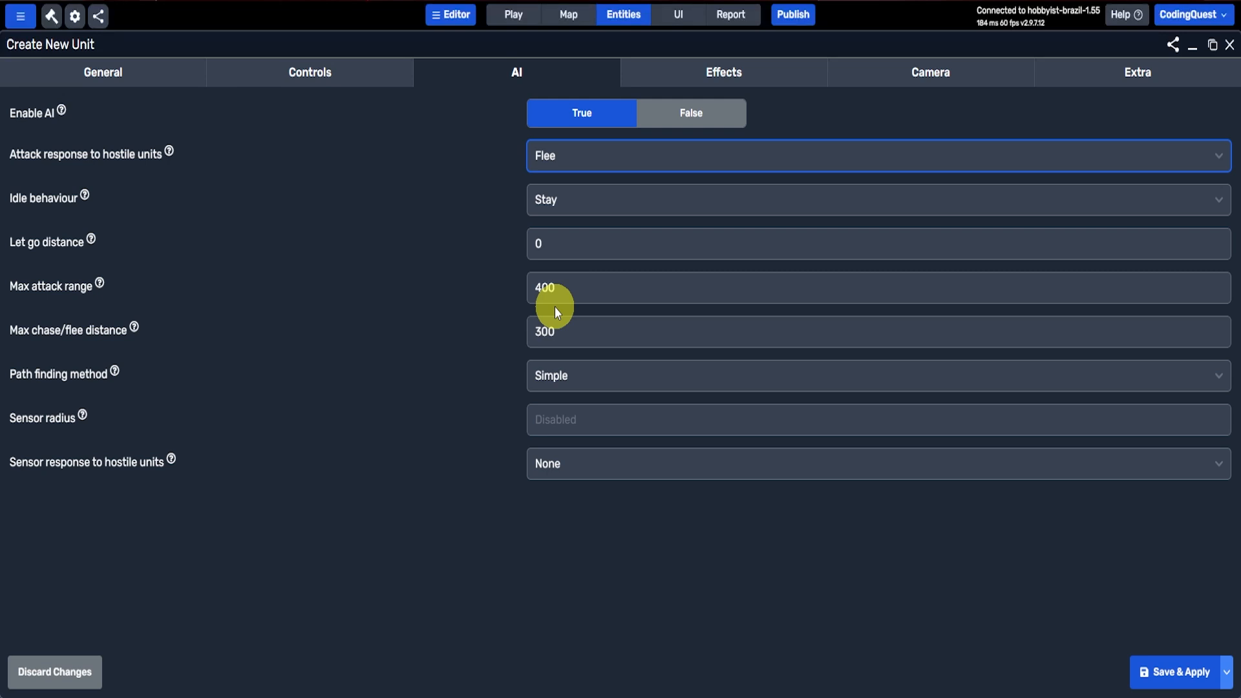
Step: Set the unit's sensor radius to 150 and its sensor response to hostile units to Flee
{"action": "left_click", "coordinate": [553, 414]}
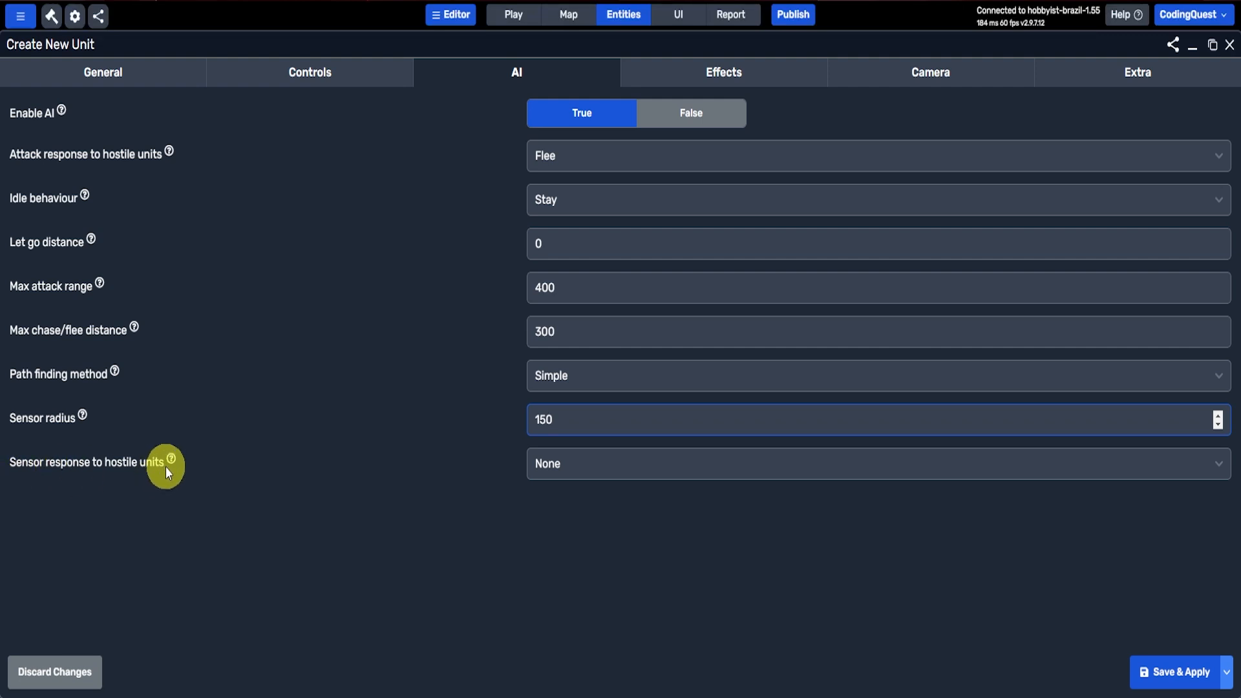
{"action": "left_click", "coordinate": [548, 482]}
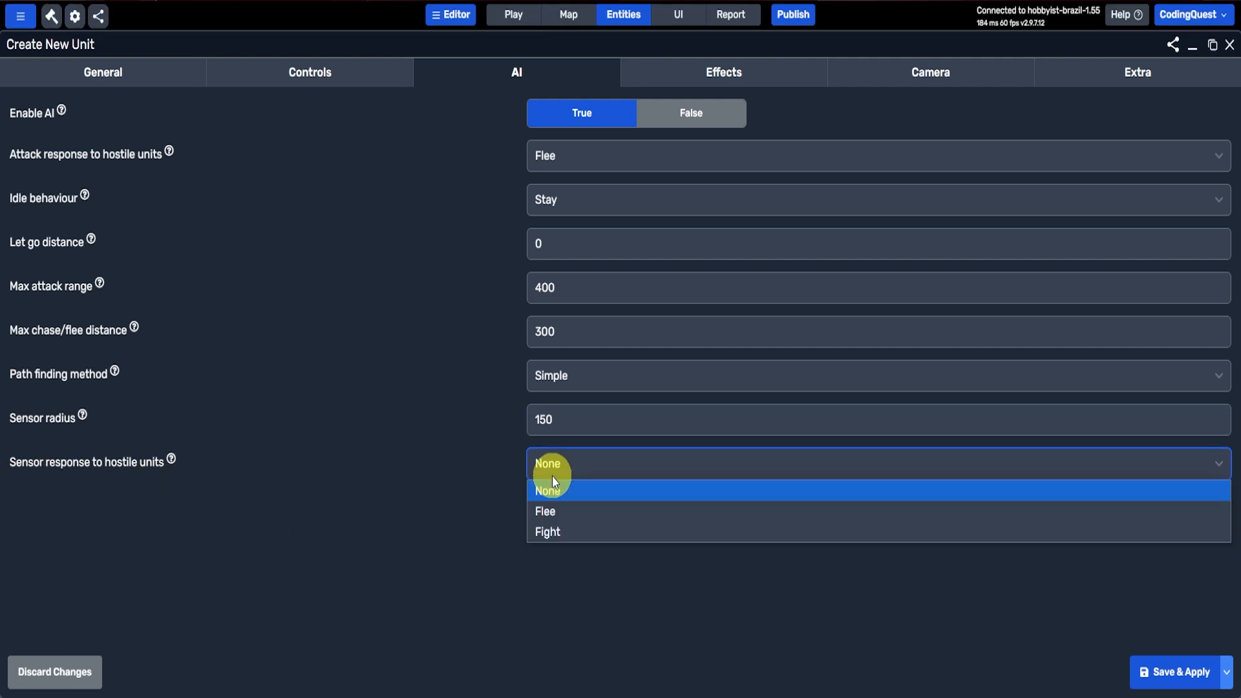
{"action": "left_click", "coordinate": [548, 512]}
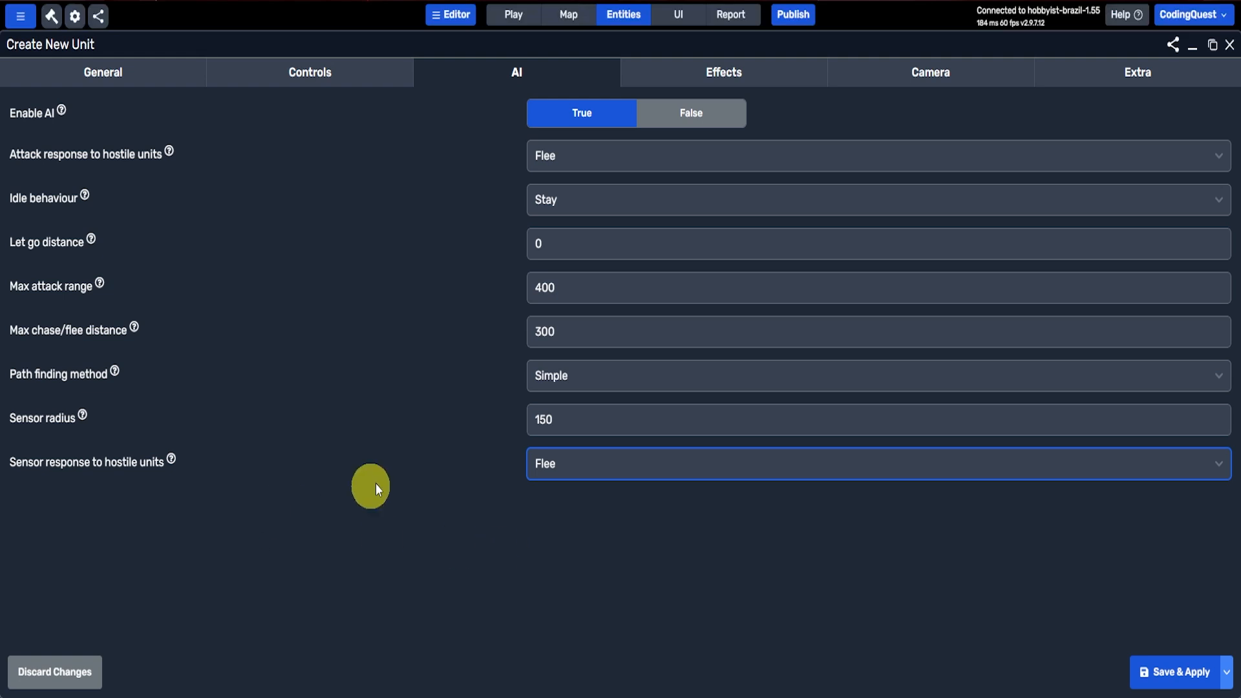
Step: Try a sensor radius of 0 for the unit and restore it to 150
{"action": "double_click", "coordinate": [542, 424]}
{"action": "type", "text": "0"}
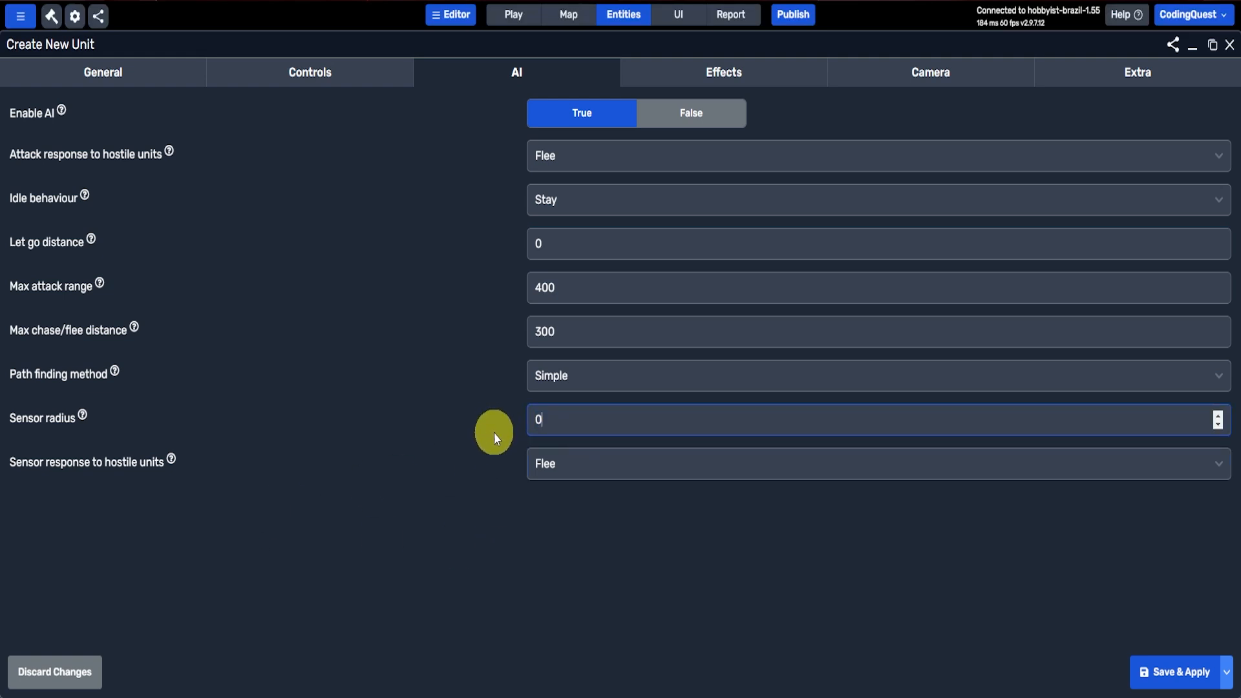
{"action": "left_click", "coordinate": [573, 462]}
{"action": "double_click", "coordinate": [556, 417]}
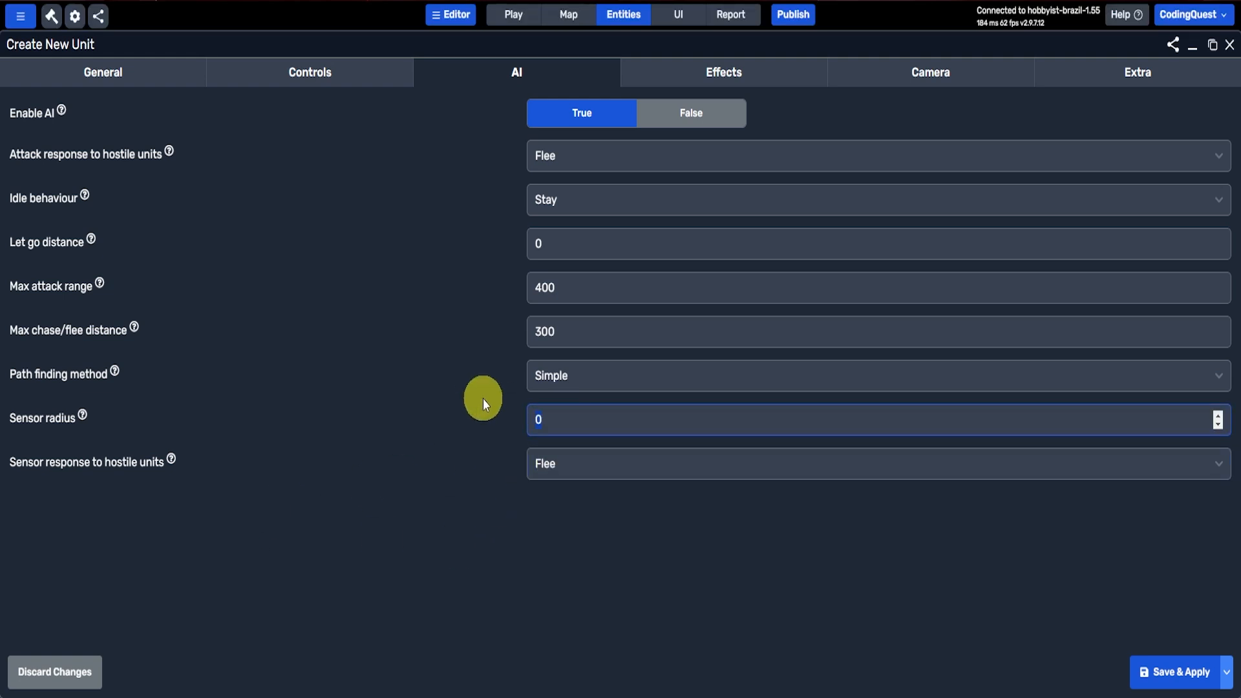
{"action": "type", "text": "150"}
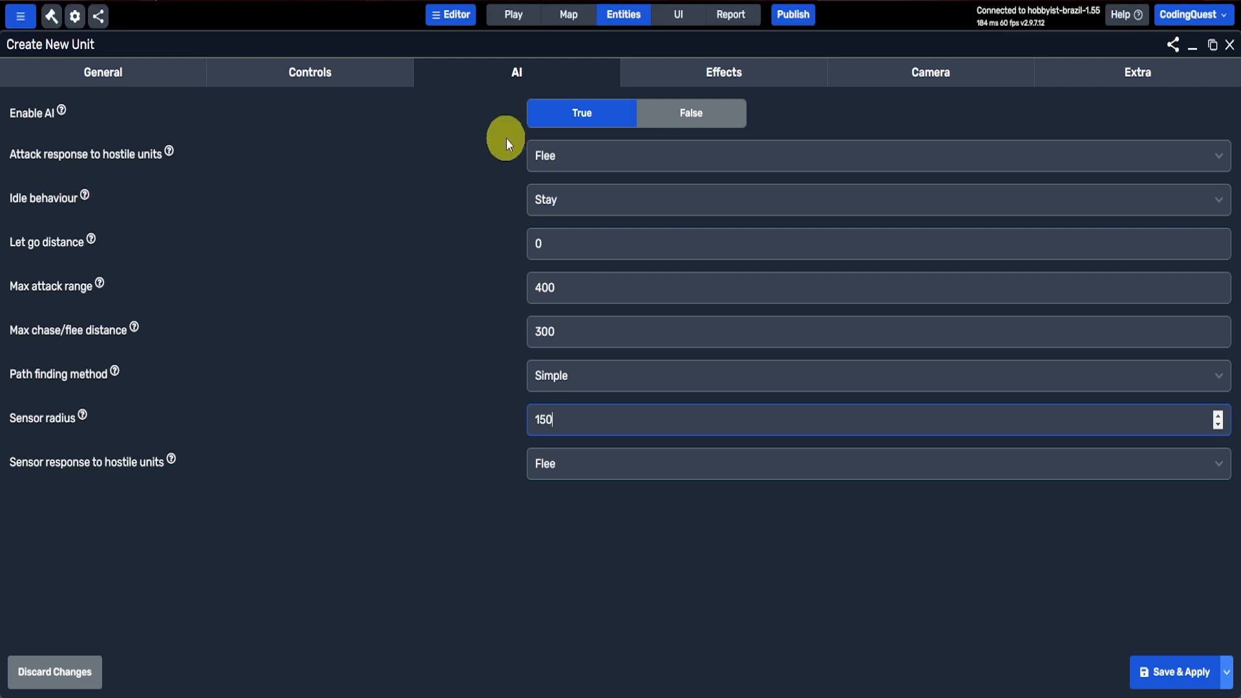
Step: Keep the idle behaviour at Stay and save the new unit
{"action": "left_click", "coordinate": [581, 196]}
{"action": "left_click", "coordinate": [561, 248]}
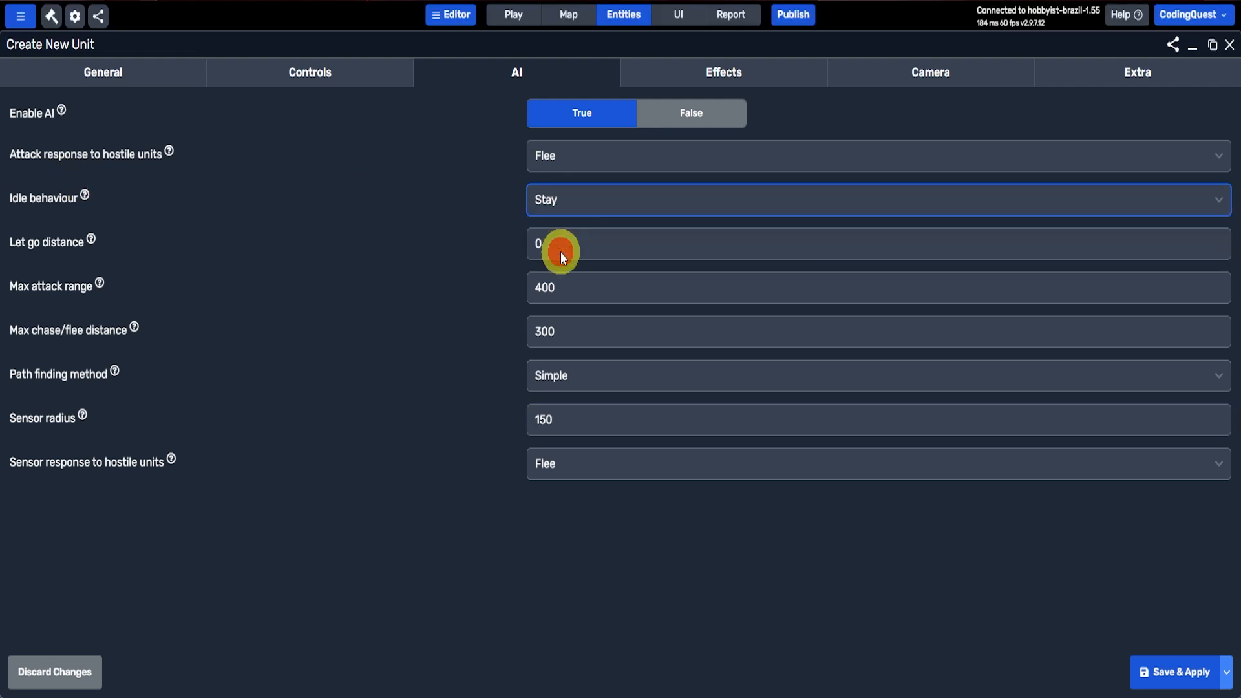
{"action": "left_click", "coordinate": [1148, 659]}
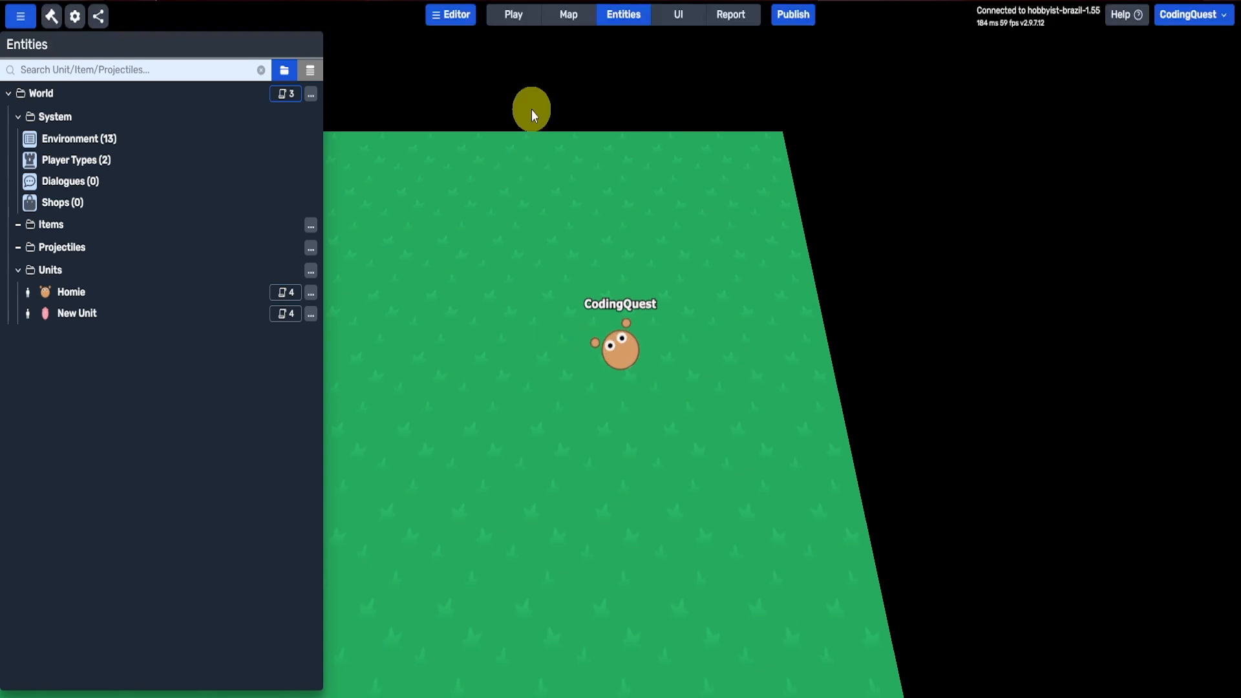
Step: Try to select the new pig unit for placement on the map with the Entities Tool
{"action": "left_click", "coordinate": [569, 17]}
{"action": "left_click", "coordinate": [1219, 219]}
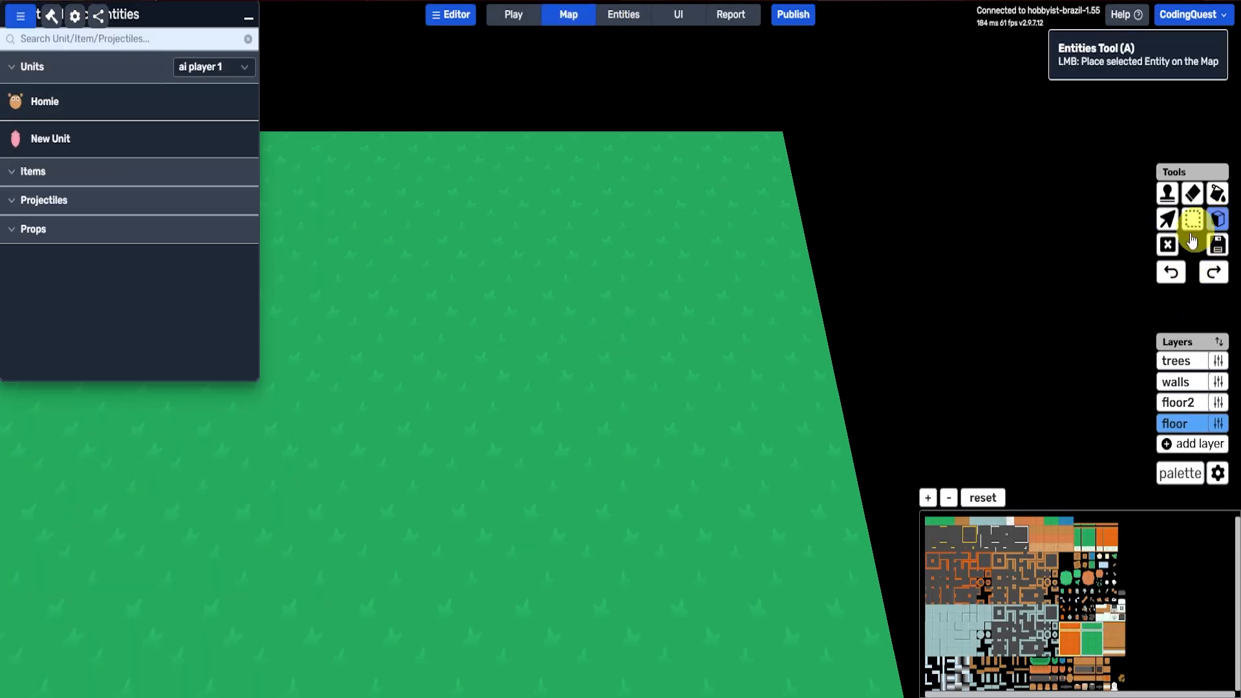
{"action": "left_click", "coordinate": [65, 155]}
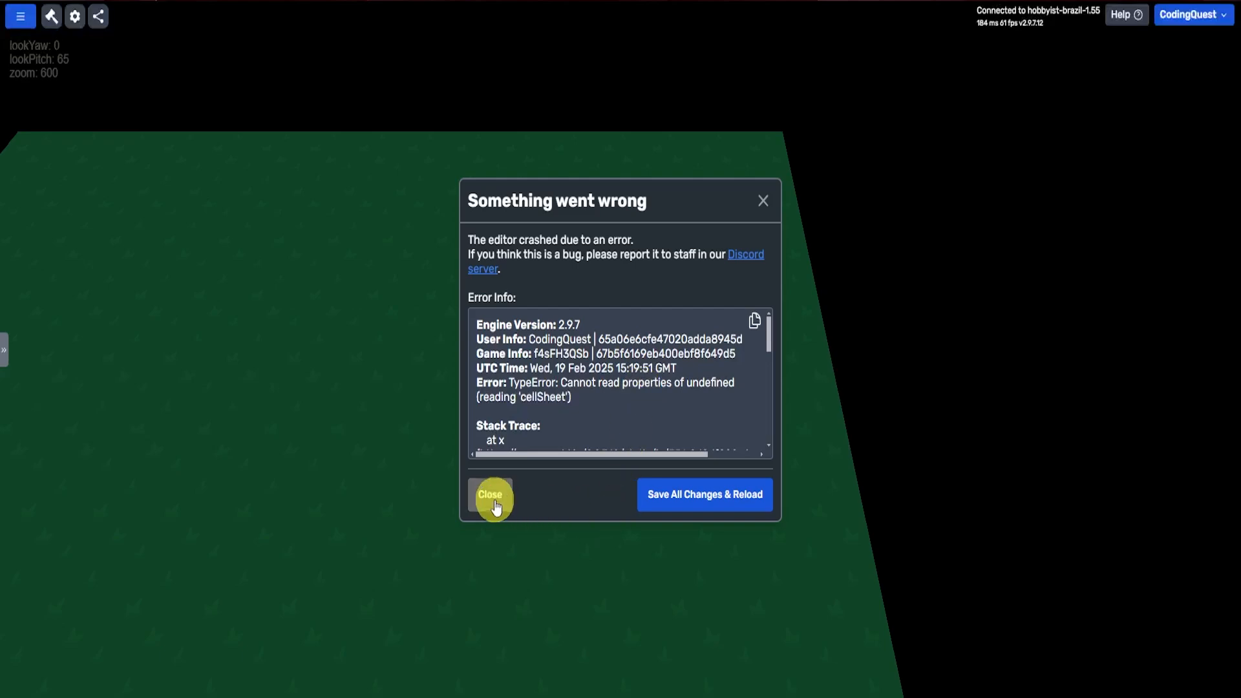
{"action": "left_click", "coordinate": [488, 495]}
Step: Save and republish the game as public, and walk the character near the pigs in play mode
{"action": "left_click", "coordinate": [789, 29]}
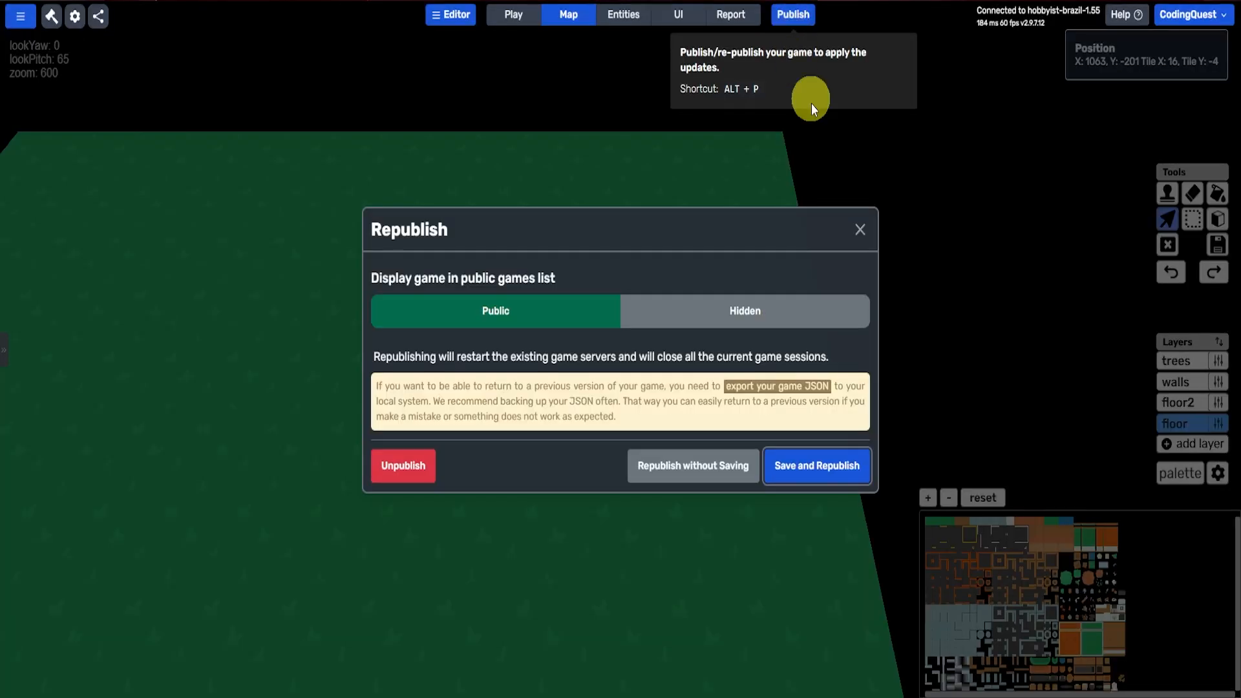
{"action": "left_click", "coordinate": [828, 465]}
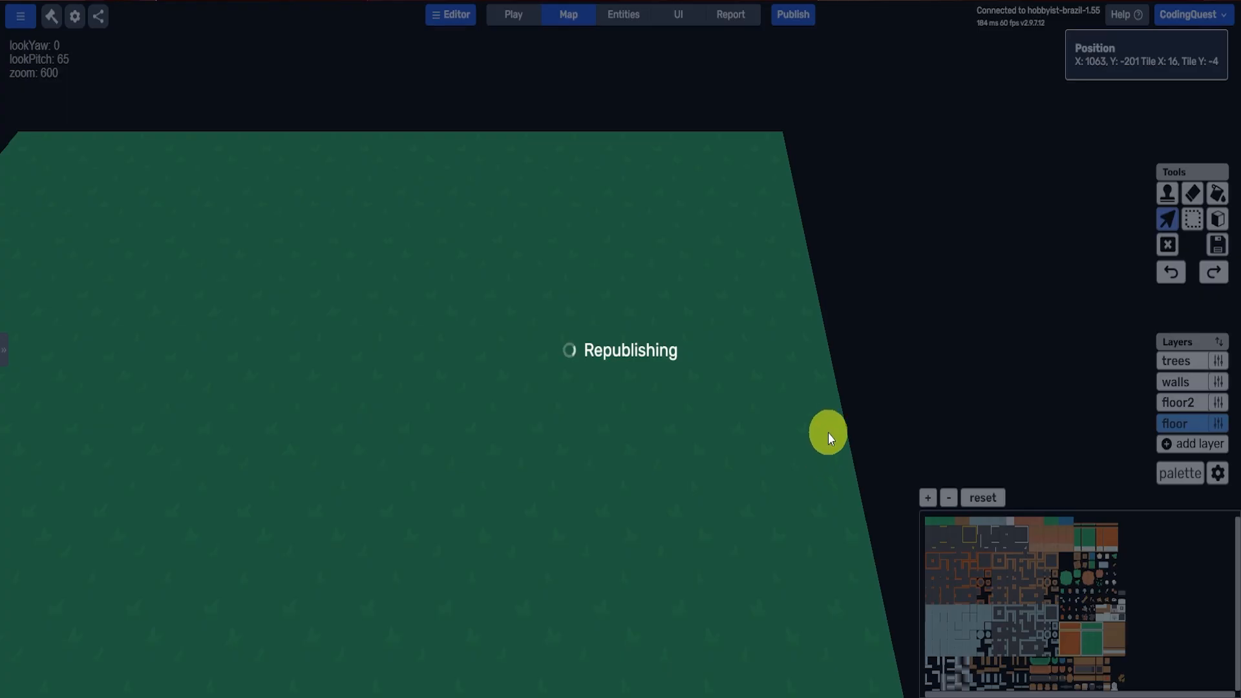
{"action": "key", "text": "w"}
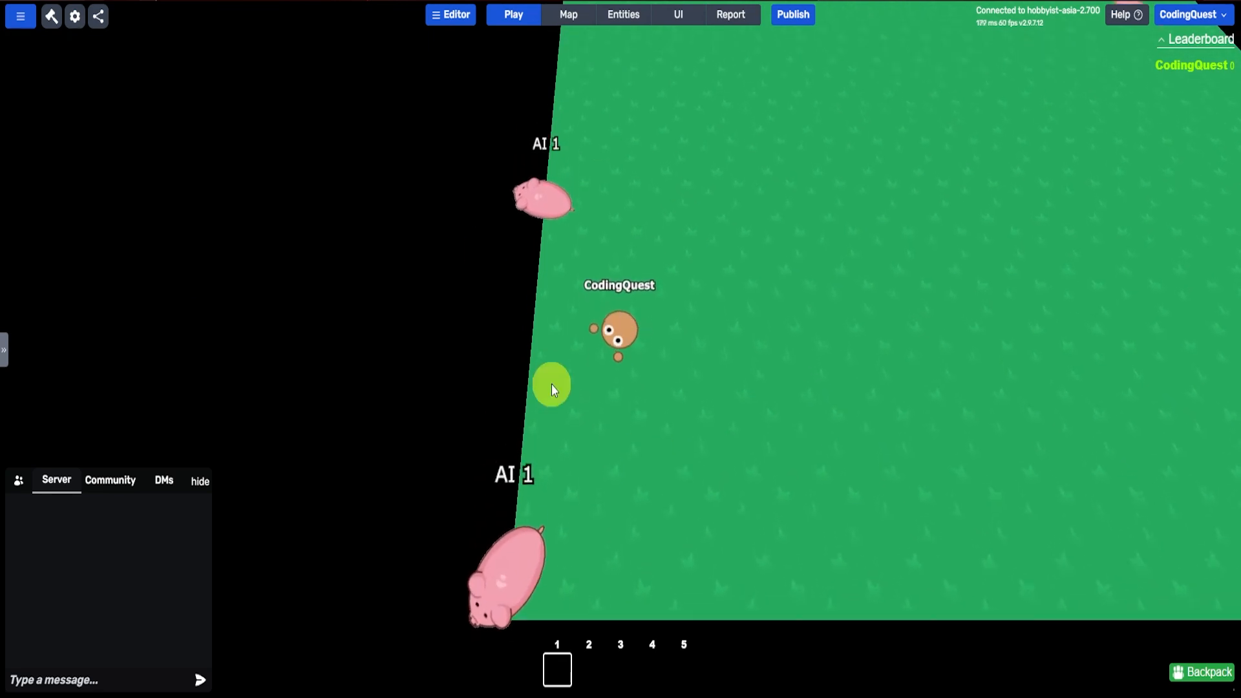
{"action": "key", "text": "w"}
{"action": "key", "text": "d"}
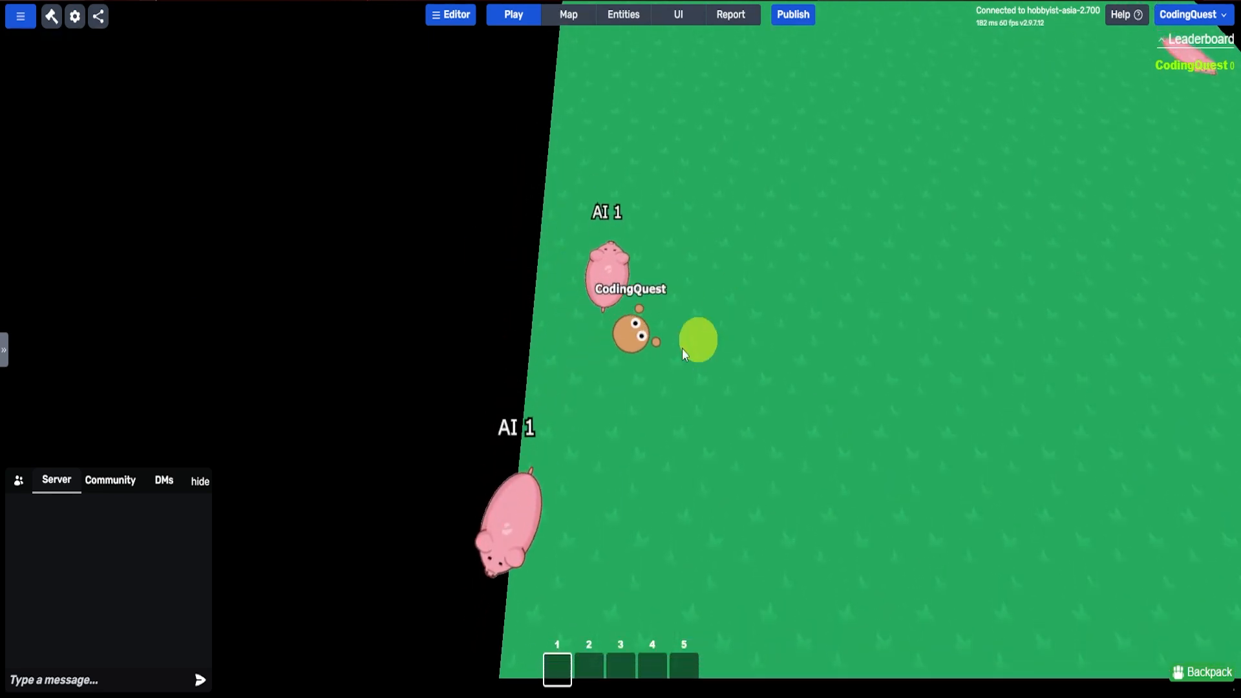
Step: Check the rendering and camera settings in the game configuration
{"action": "left_click", "coordinate": [455, 13]}
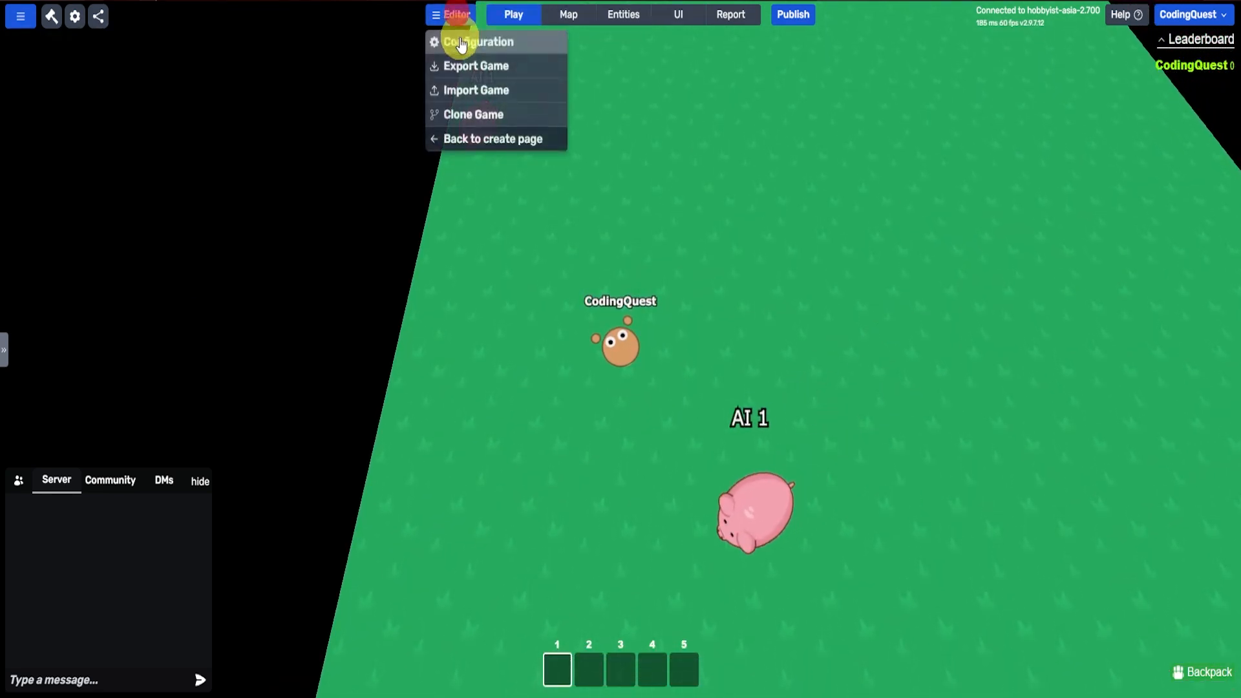
{"action": "left_click", "coordinate": [457, 39]}
{"action": "left_click", "coordinate": [381, 131]}
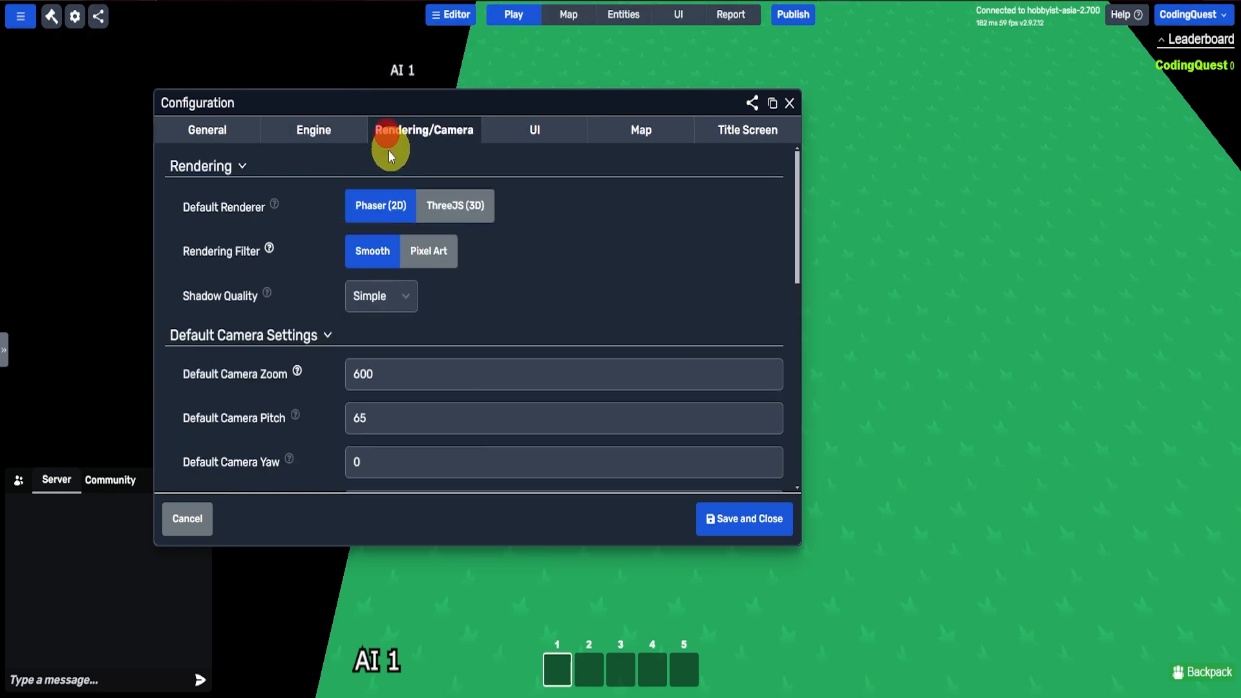
{"action": "left_click", "coordinate": [790, 103]}
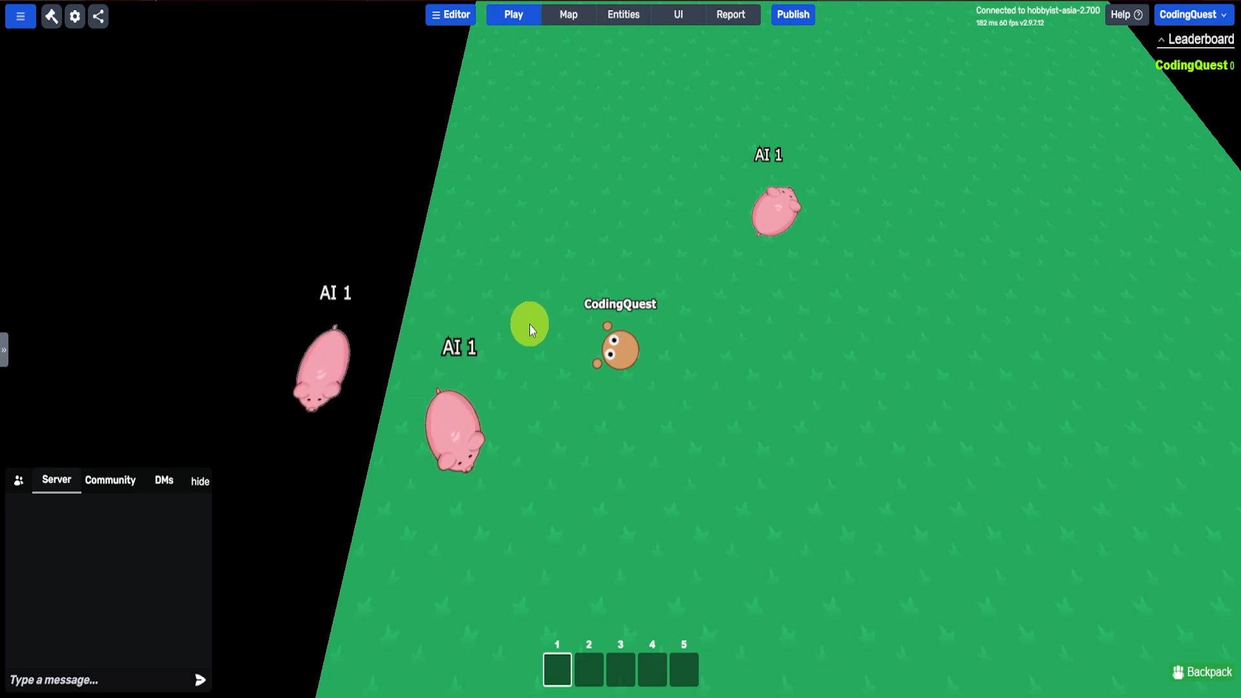
Step: Move the character around the map to test how the pigs react
{"action": "key", "text": "d"}
{"action": "key", "text": "w"}
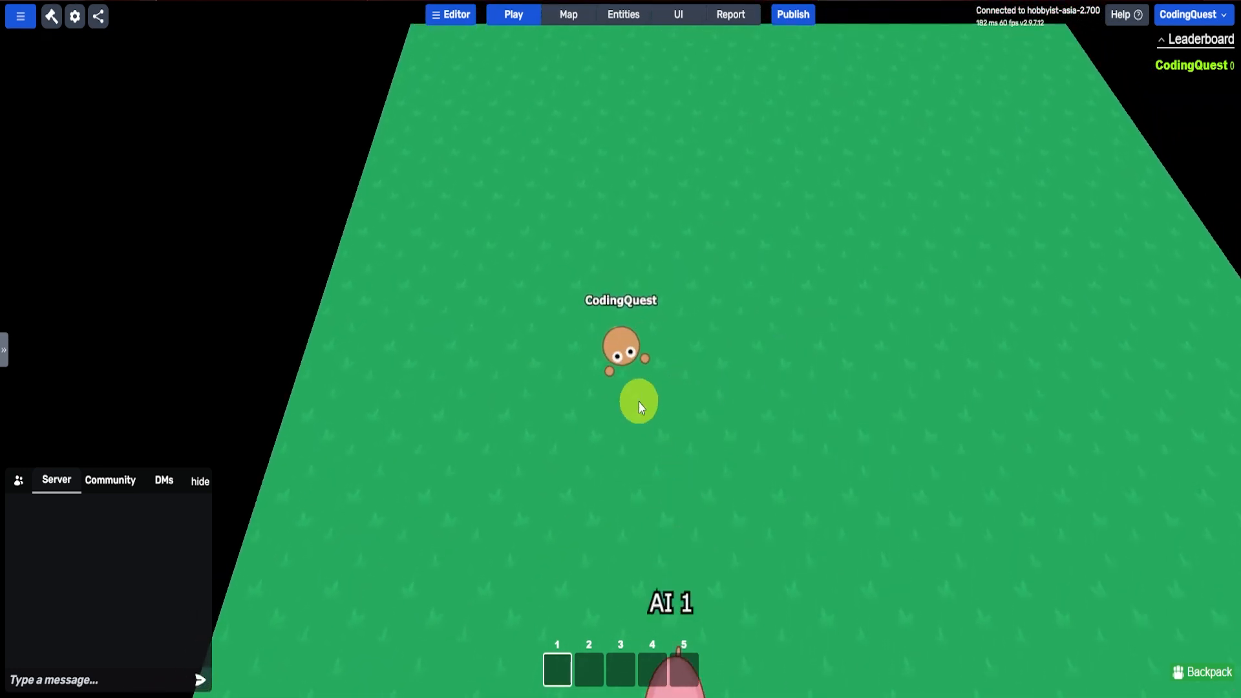
{"action": "key", "text": "a"}
{"action": "key", "text": "s"}
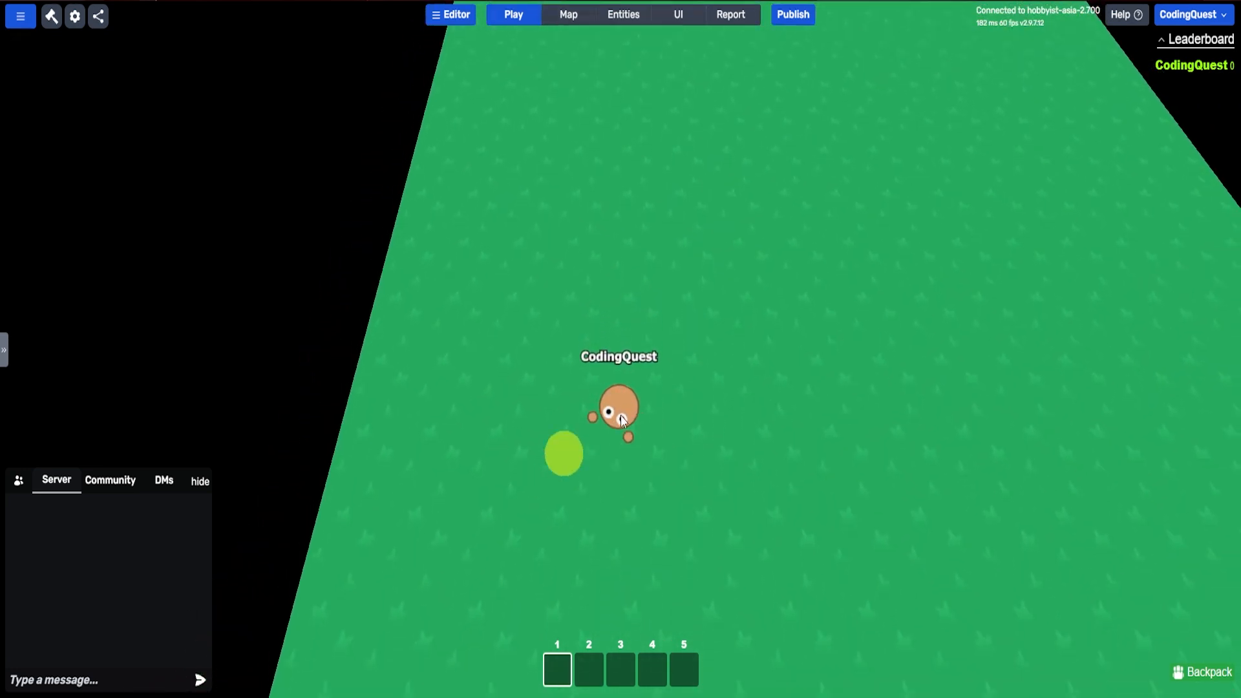
{"action": "key", "text": "d"}
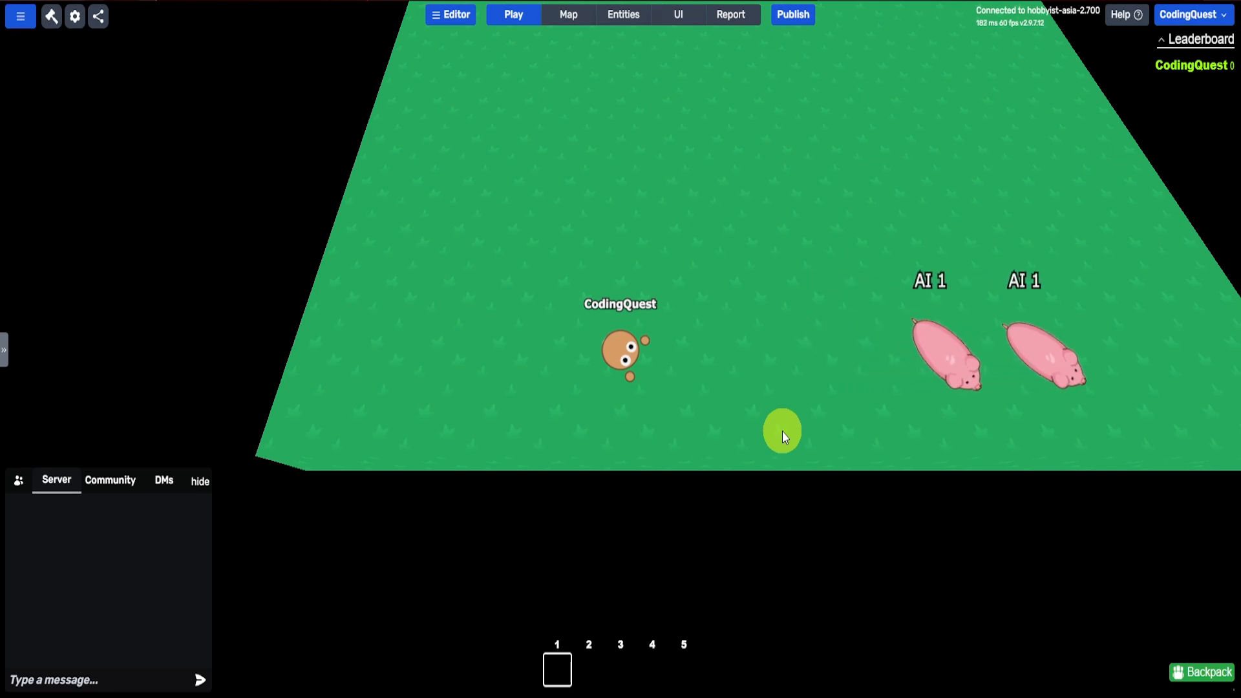
Step: Rename the pink pig unit as Pig and save it
{"action": "left_click", "coordinate": [617, 16]}
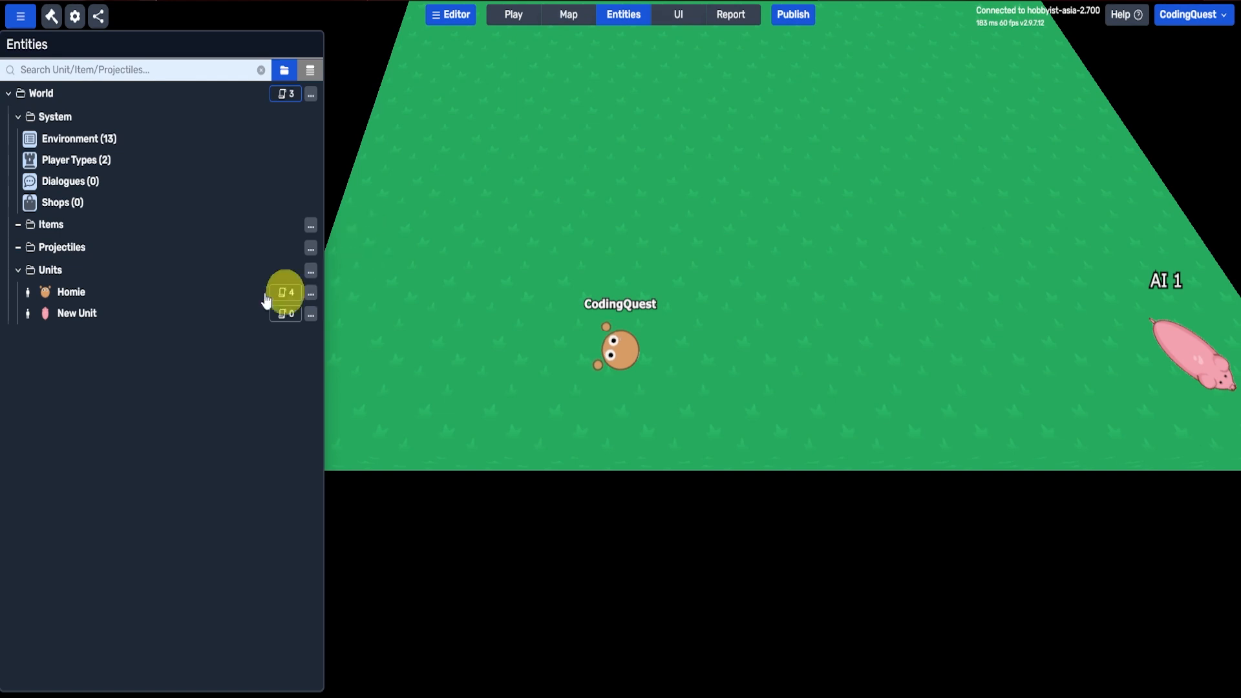
{"action": "left_click", "coordinate": [68, 314]}
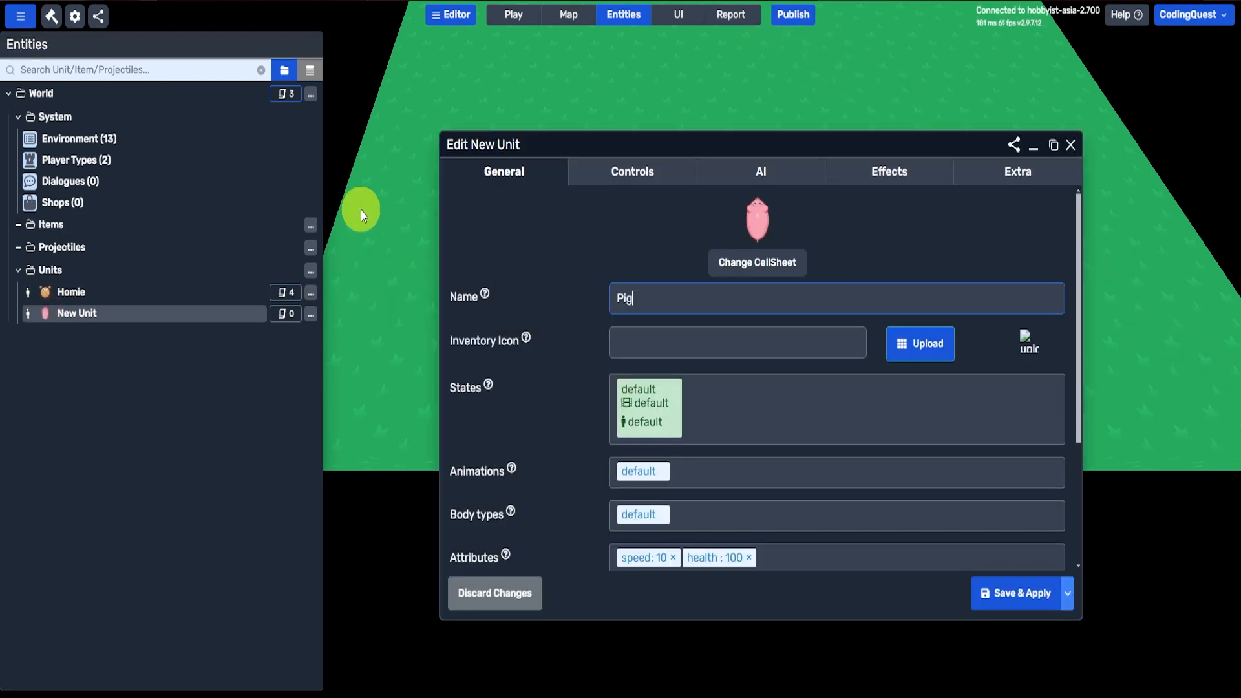
{"action": "left_click", "coordinate": [1009, 595]}
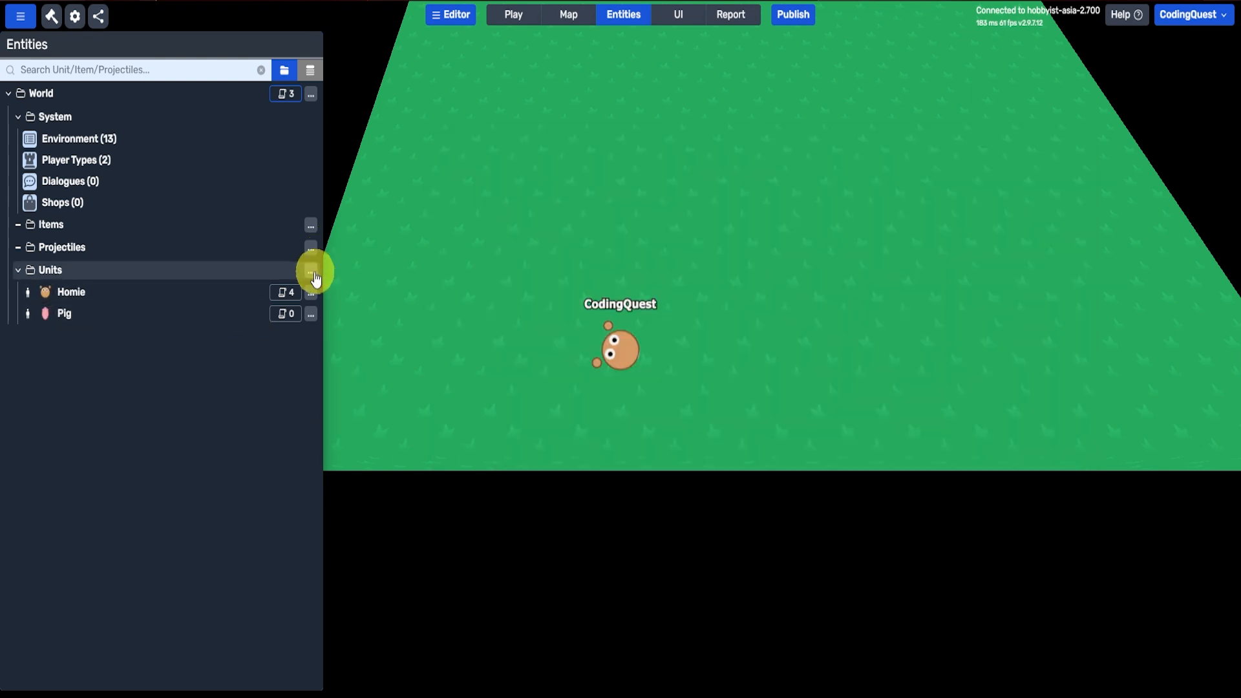
Step: Start another unit in the Units folder from the Top-down Unit template
{"action": "left_click", "coordinate": [313, 275]}
{"action": "mouse_move", "coordinate": [336, 282]}
{"action": "left_click", "coordinate": [444, 272]}
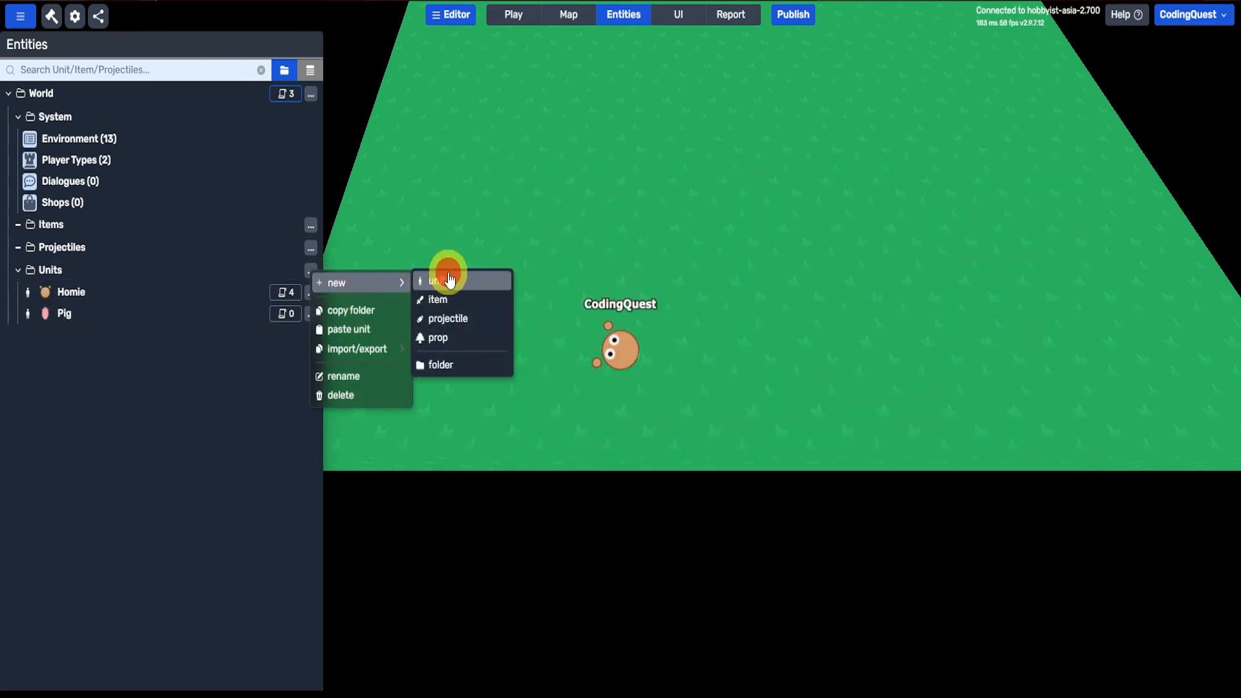
{"action": "left_click", "coordinate": [456, 353]}
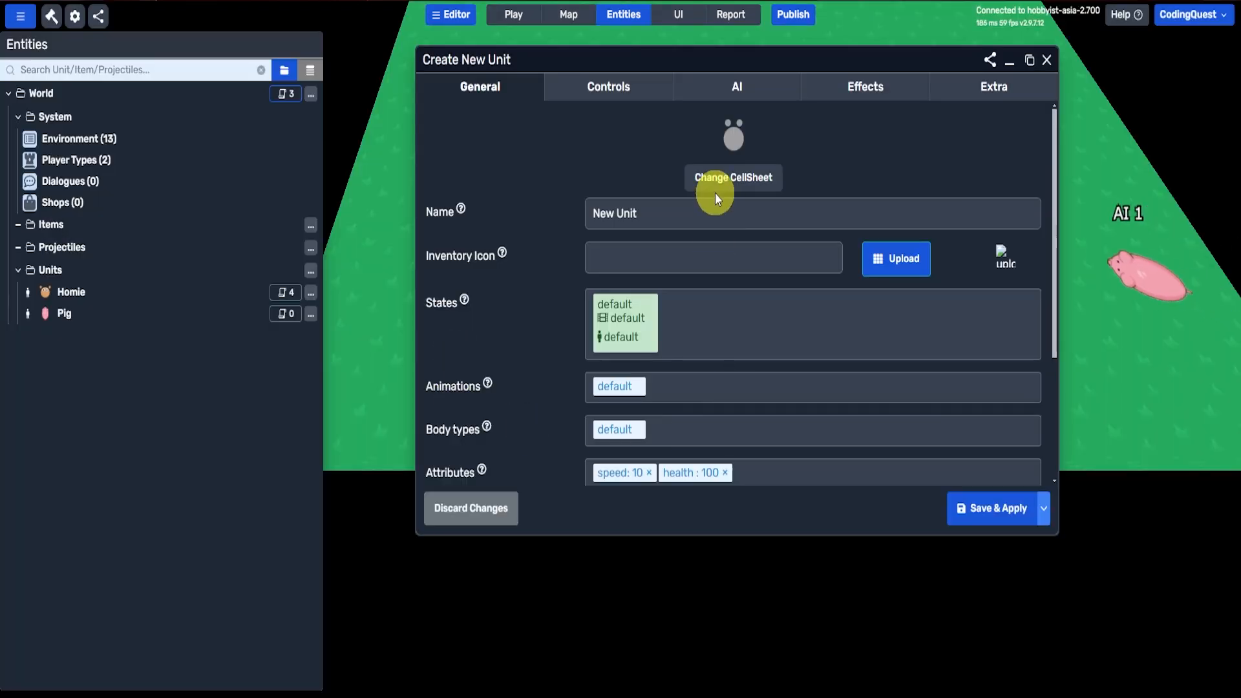
Step: Give the new unit the brown bear image from the assets library and name it bear
{"action": "left_click", "coordinate": [716, 183]}
{"action": "left_click_drag", "start_coordinate": [670, 154], "coordinate": [473, 105]}
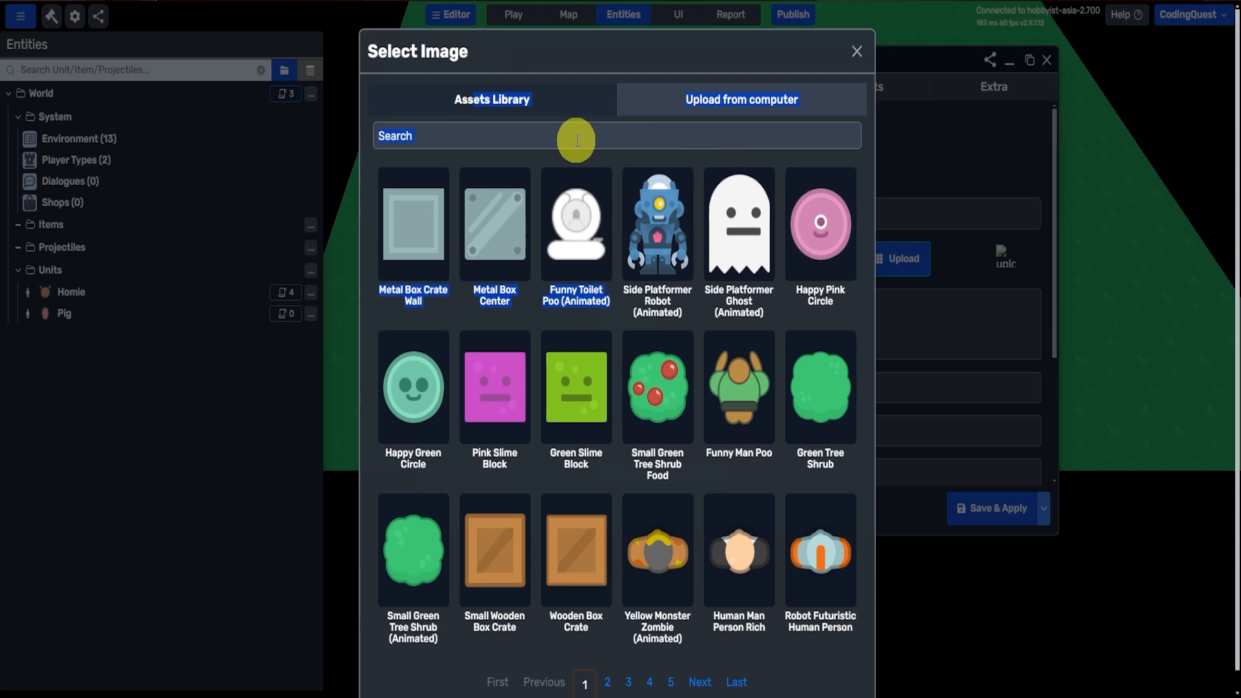
{"action": "left_click", "coordinate": [576, 138]}
{"action": "type", "text": "bear"}
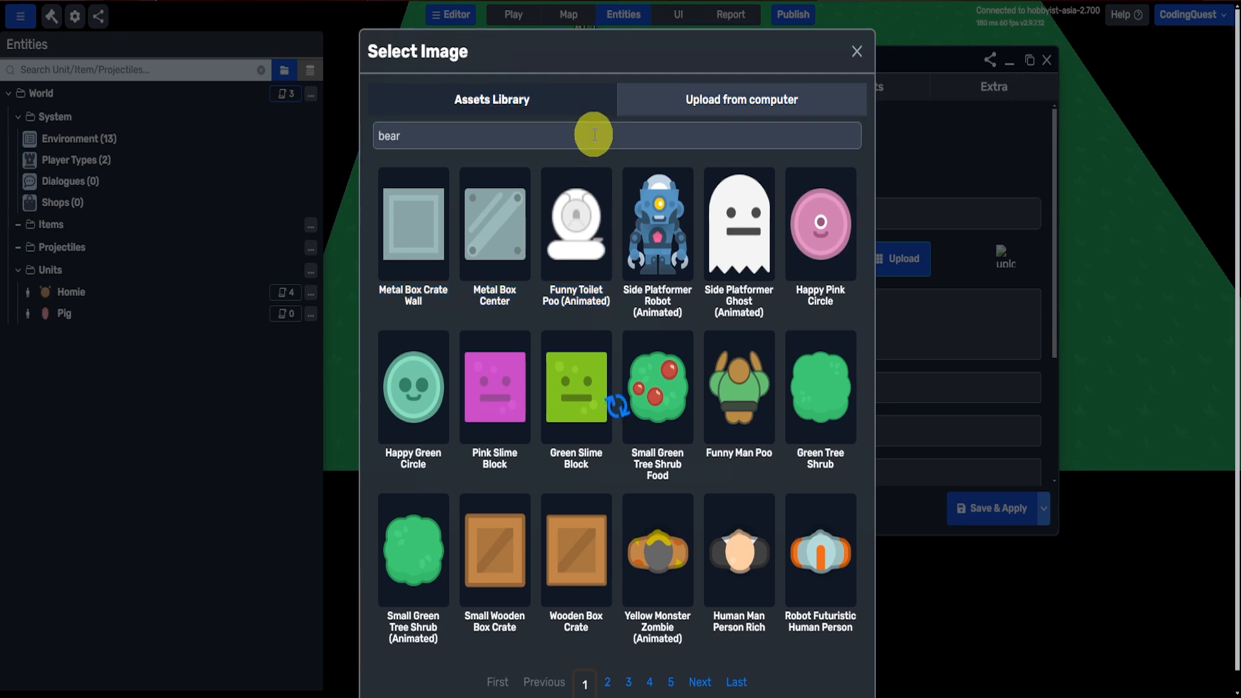
{"action": "left_click", "coordinate": [421, 250]}
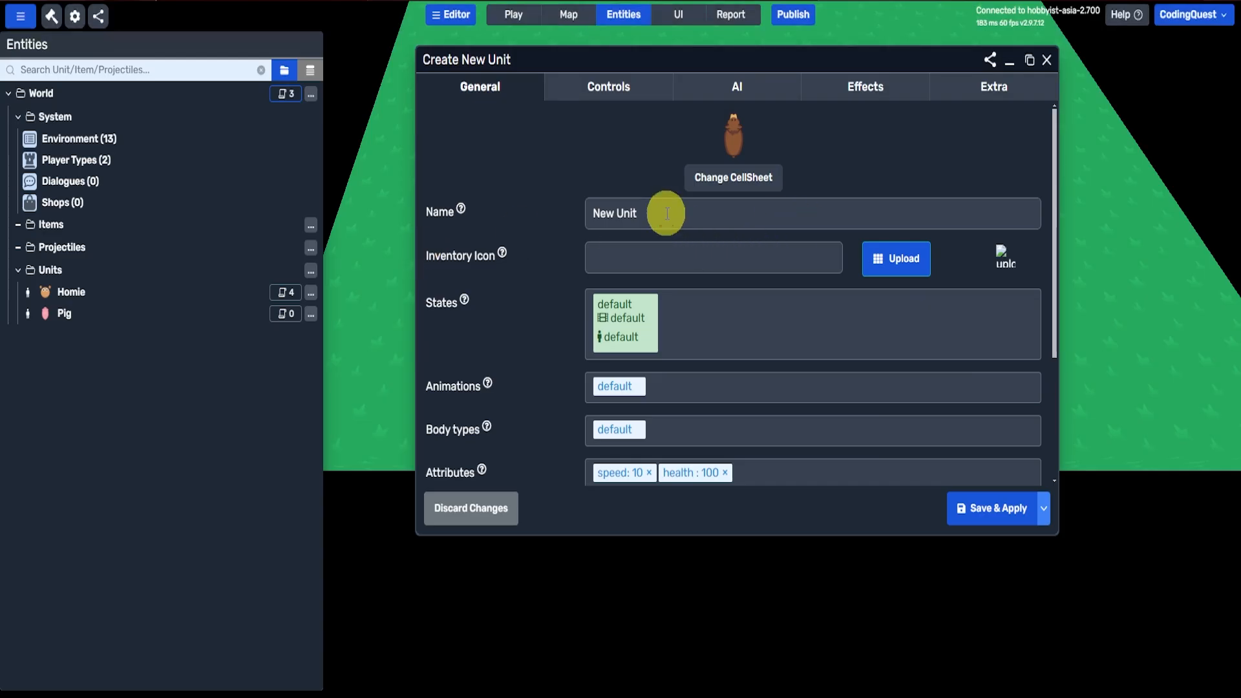
{"action": "left_click_drag", "start_coordinate": [665, 213], "coordinate": [529, 202]}
{"action": "type", "text": "bear"}
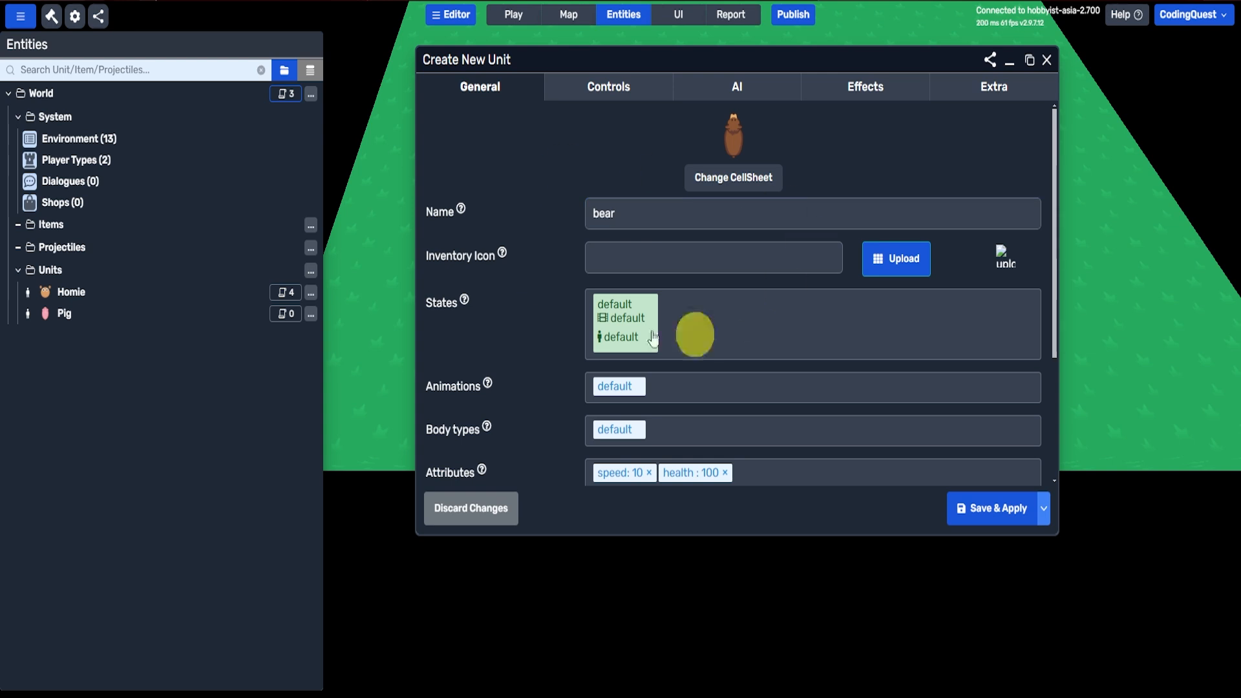
Step: Enable AI for the bear, with attack response to hostile units set to Fight and idle behaviour set to Wander
{"action": "double_click", "coordinate": [806, 58]}
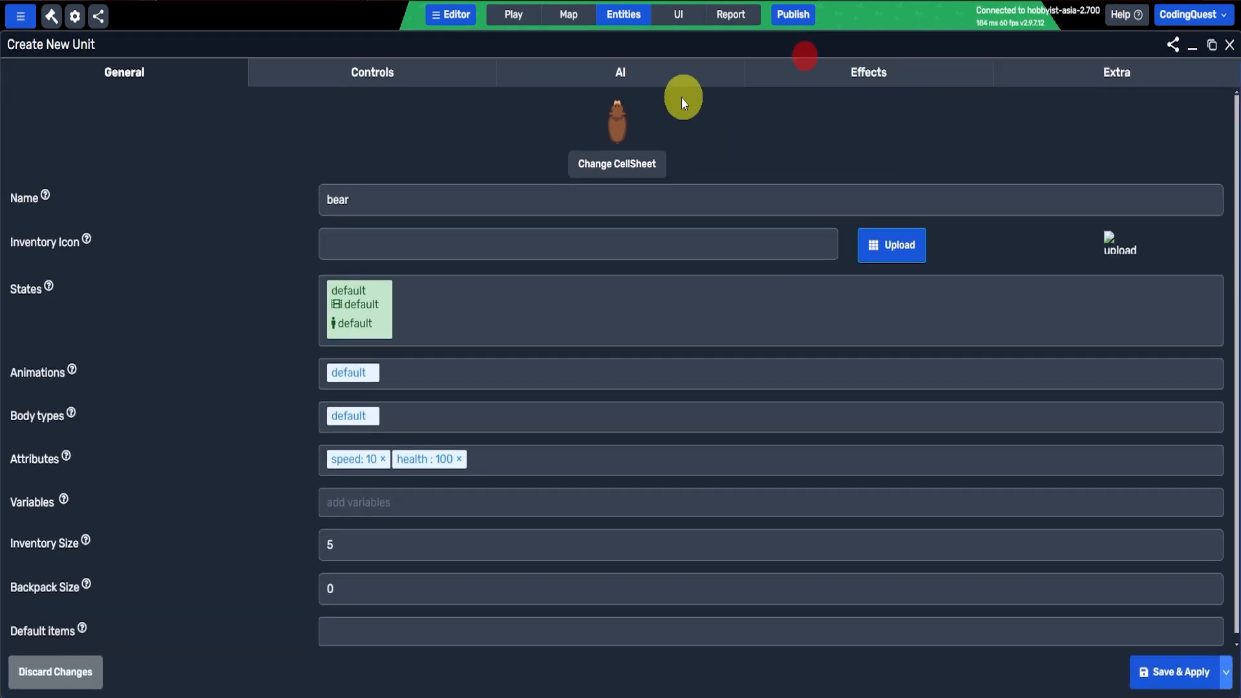
{"action": "left_click", "coordinate": [643, 75]}
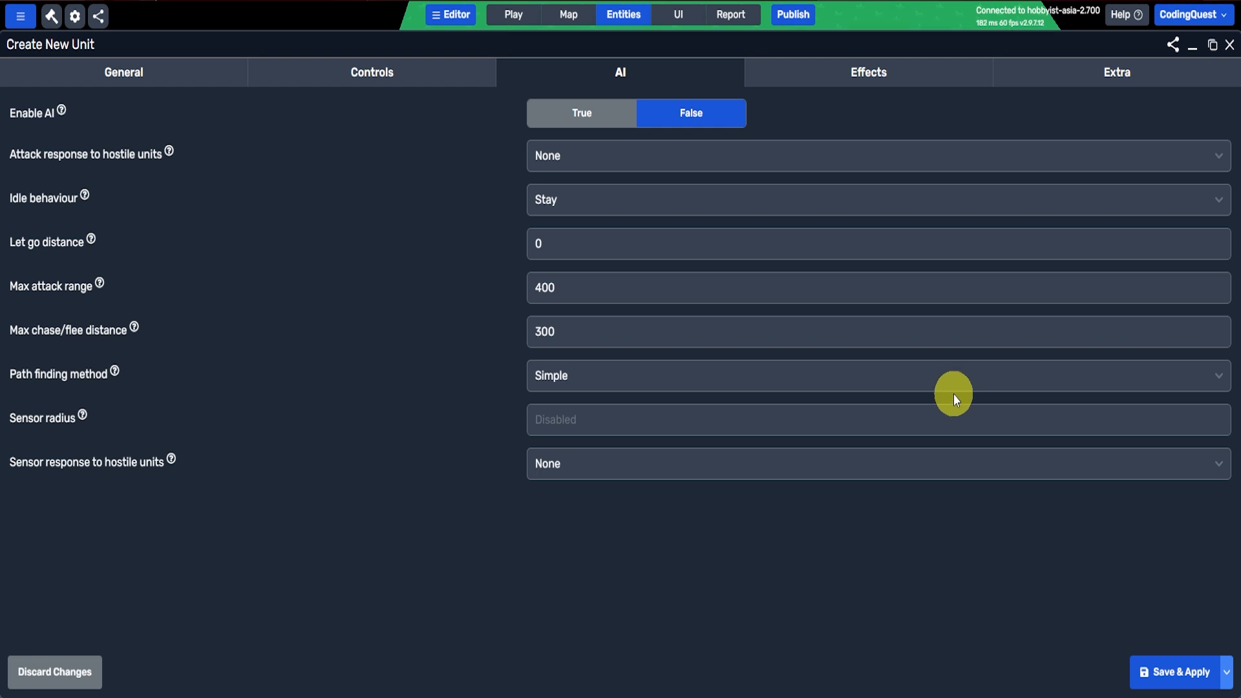
{"action": "left_click", "coordinate": [556, 116]}
{"action": "left_click", "coordinate": [572, 161]}
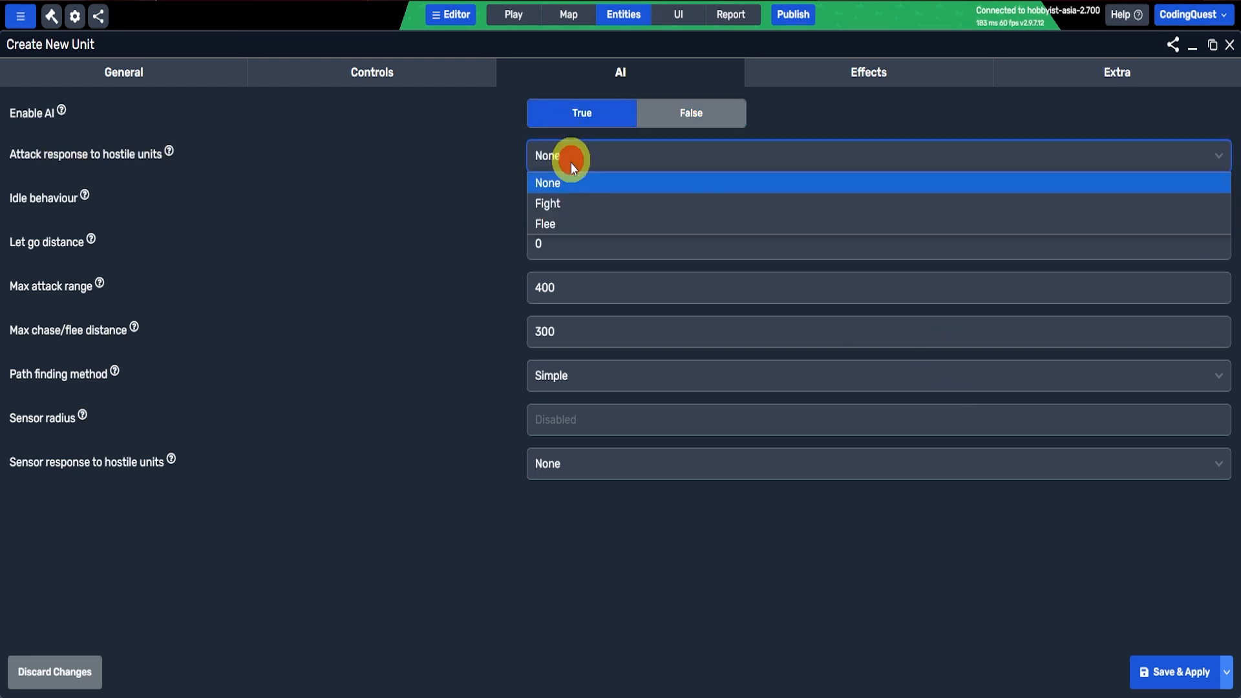
{"action": "left_click", "coordinate": [588, 206]}
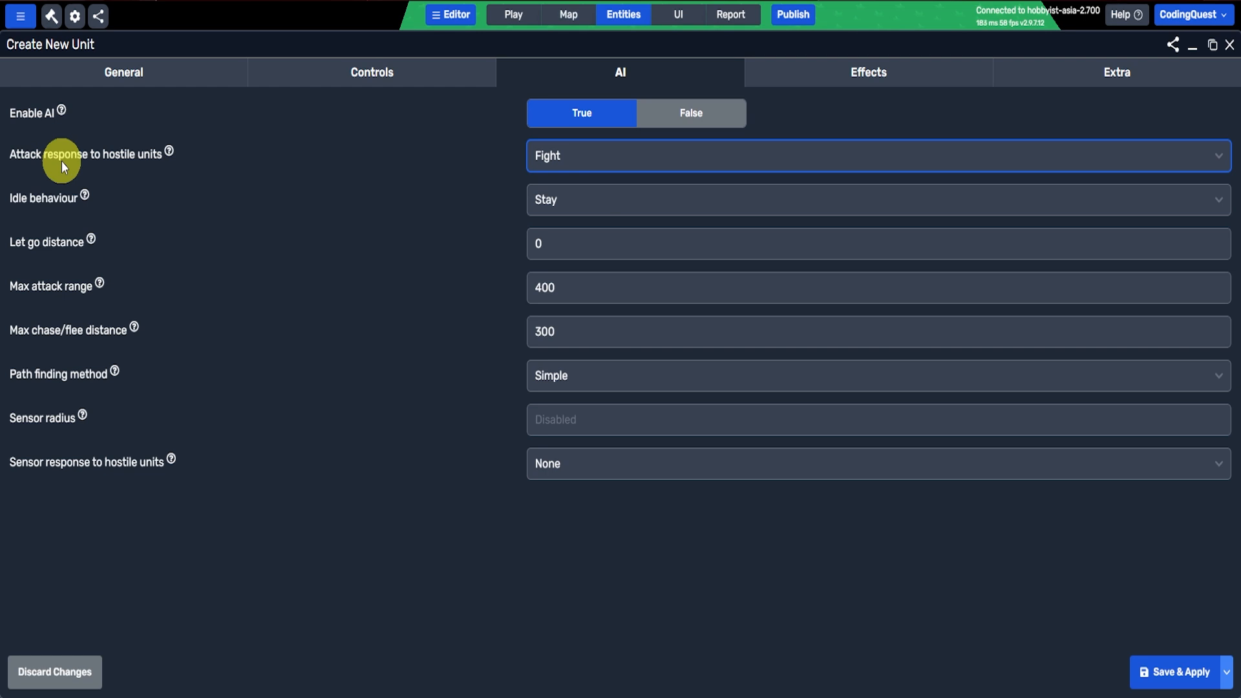
{"action": "left_click", "coordinate": [569, 204]}
{"action": "left_click", "coordinate": [569, 246]}
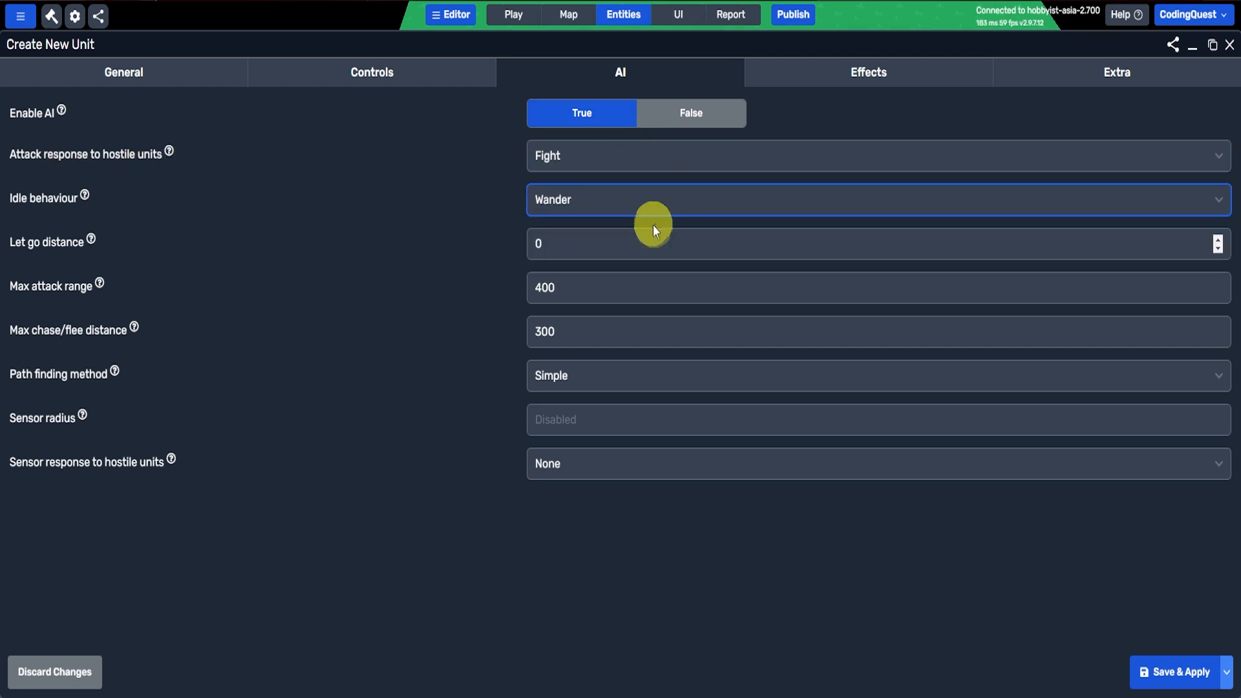
Step: Set the bear's max attack range to 10 and its max chase/flee distance to 1000
{"action": "double_click", "coordinate": [569, 288]}
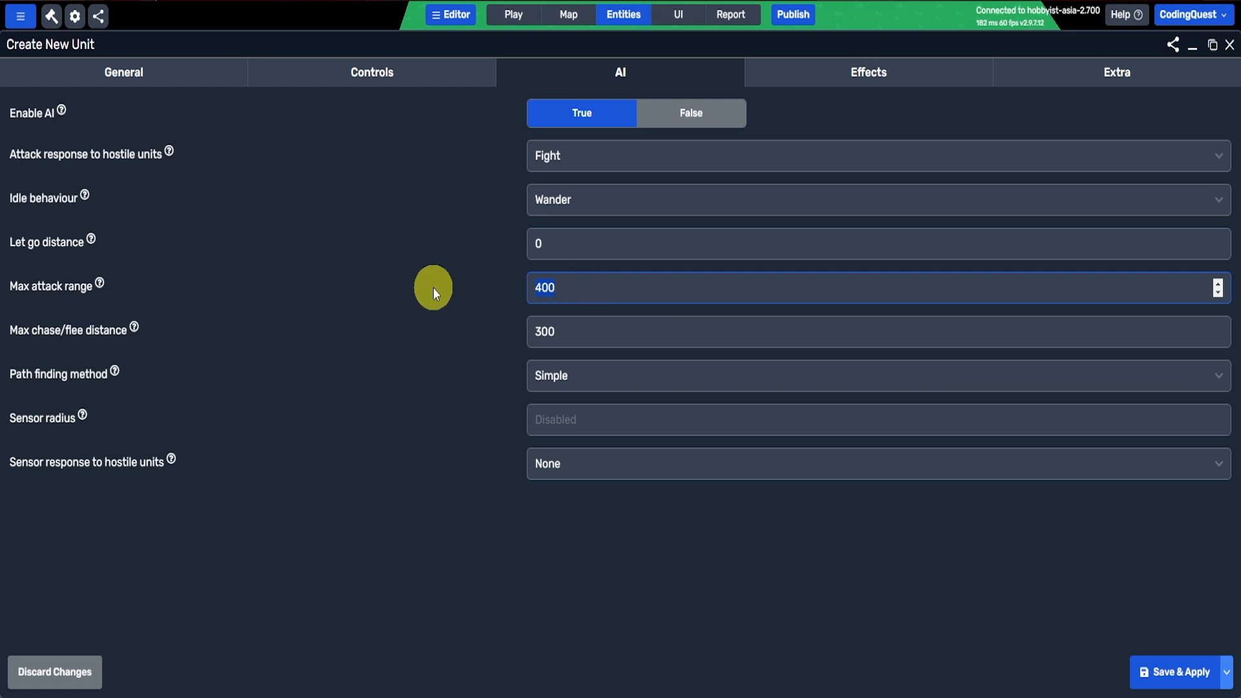
{"action": "type", "text": "10"}
{"action": "key", "text": "Tab"}
{"action": "type", "text": "1000"}
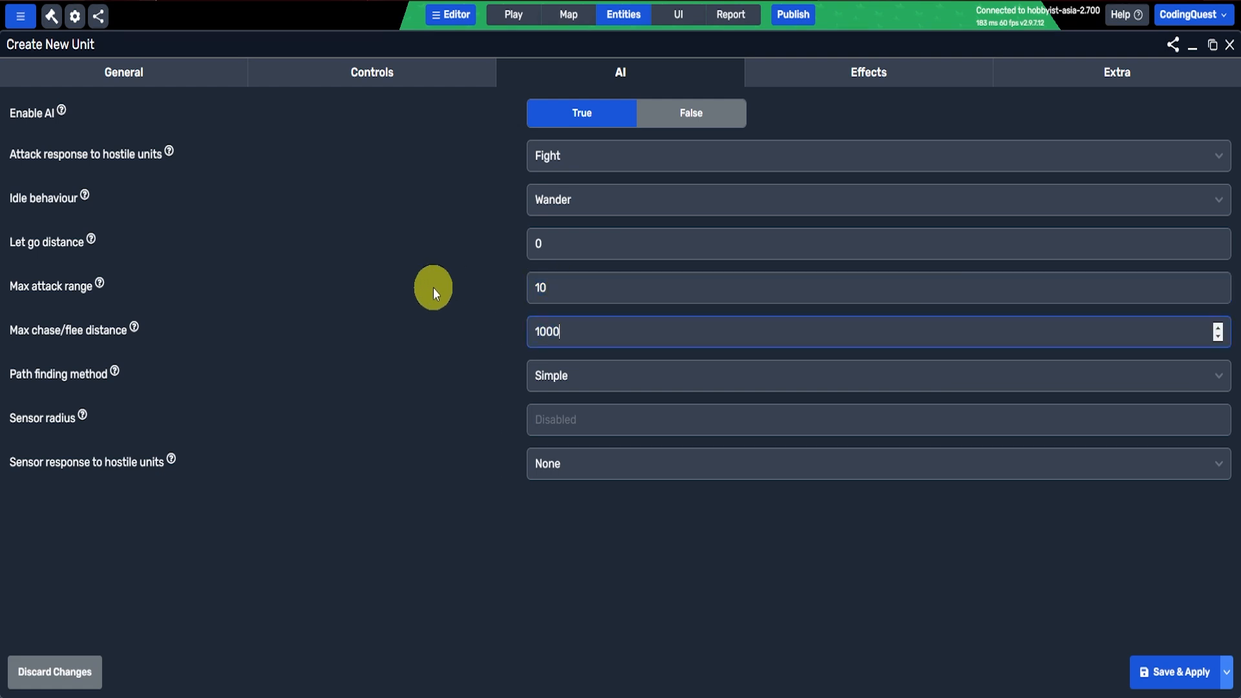
Step: Set the bear's sensor radius to 150 and sensor response to hostile units to Fight, and save the unit
{"action": "left_click", "coordinate": [588, 376]}
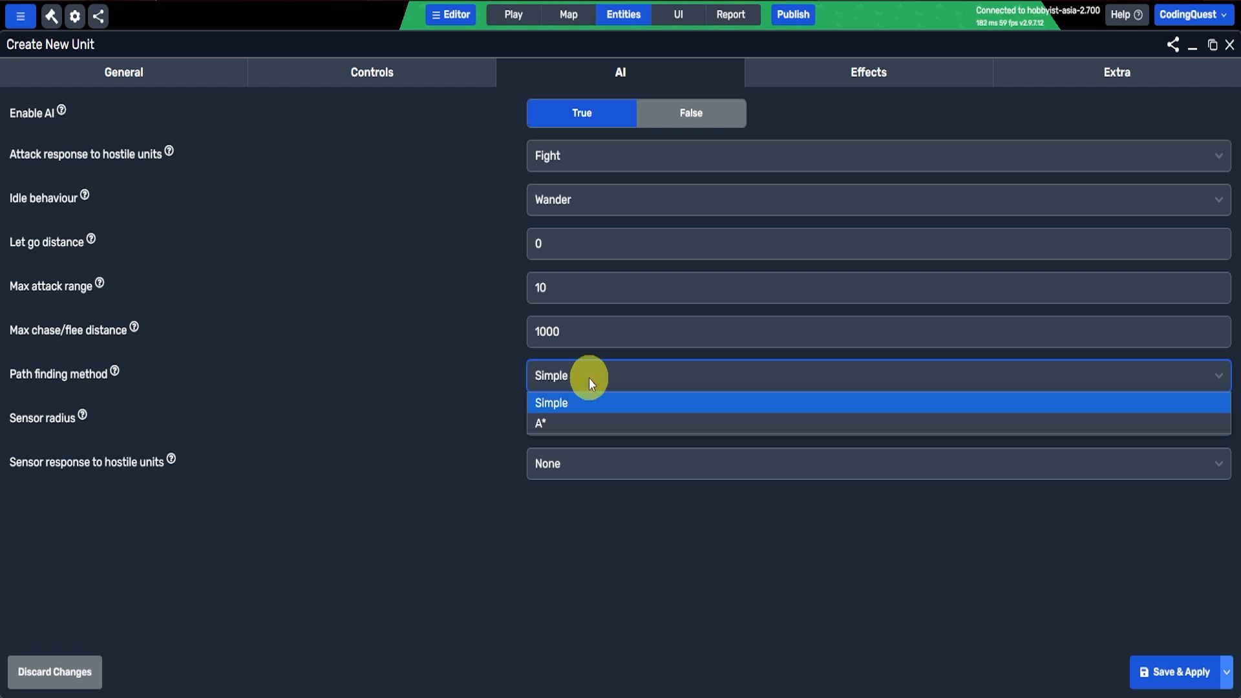
{"action": "left_click", "coordinate": [461, 388]}
{"action": "left_click", "coordinate": [571, 420]}
{"action": "type", "text": "1"}
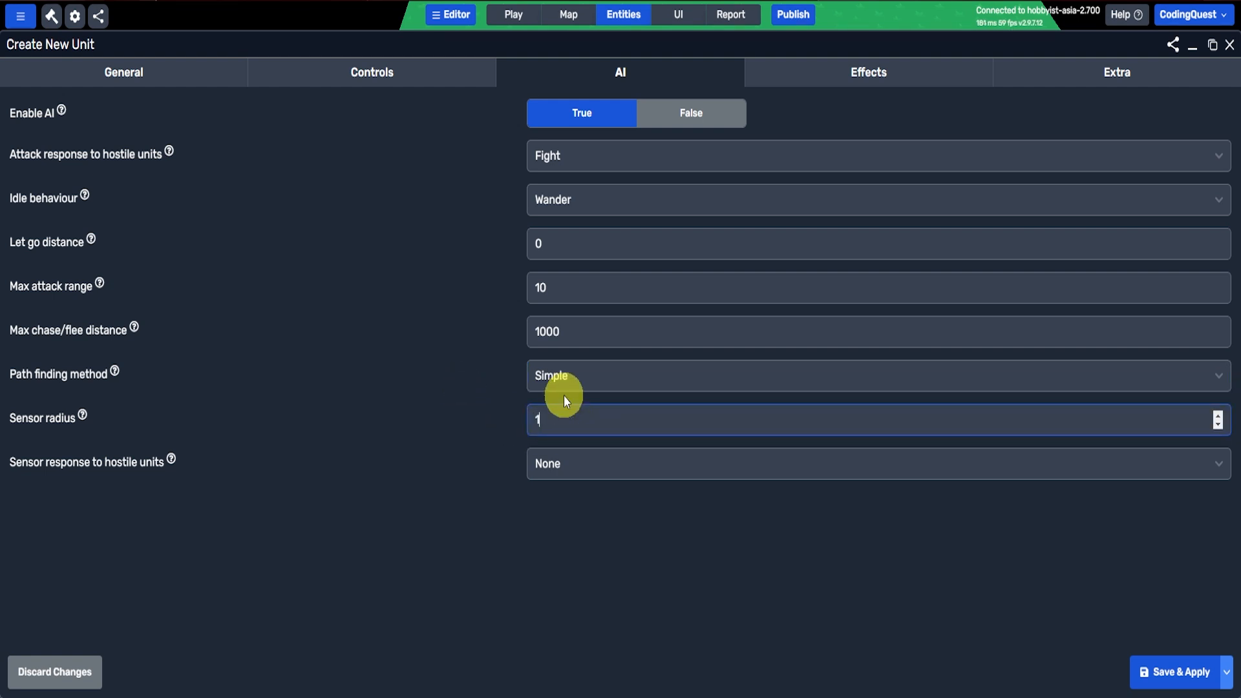
{"action": "type", "text": "50"}
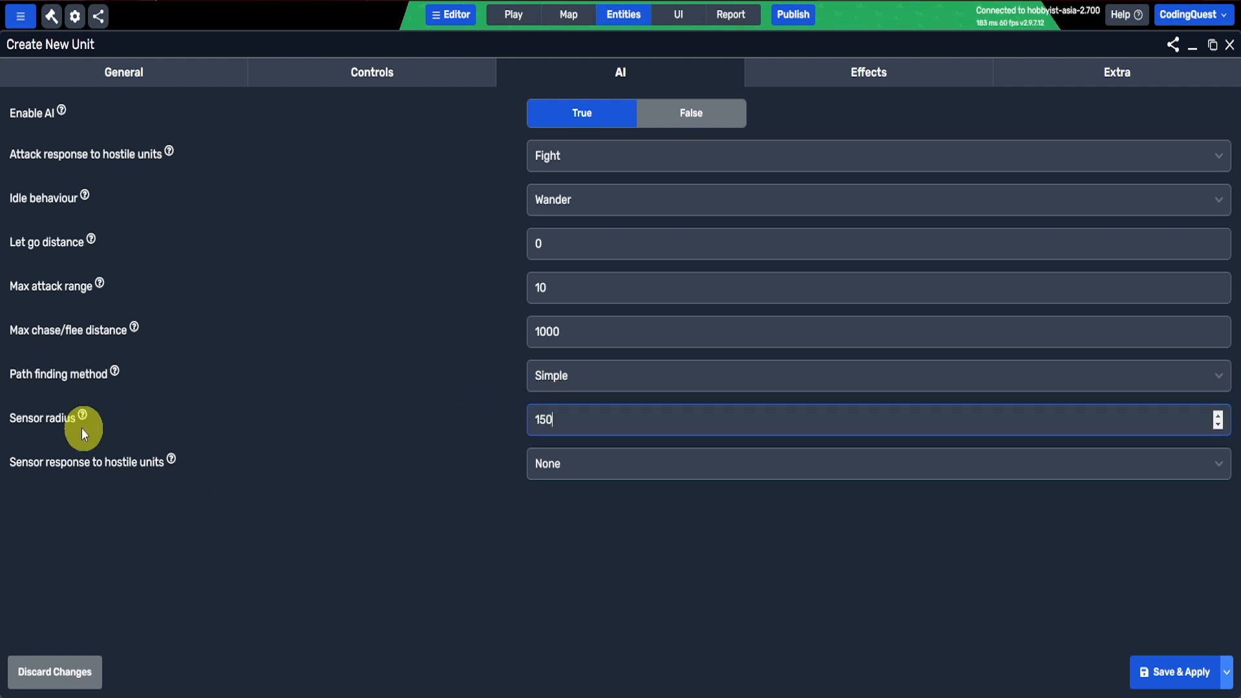
{"action": "left_click", "coordinate": [641, 465]}
{"action": "left_click", "coordinate": [600, 524]}
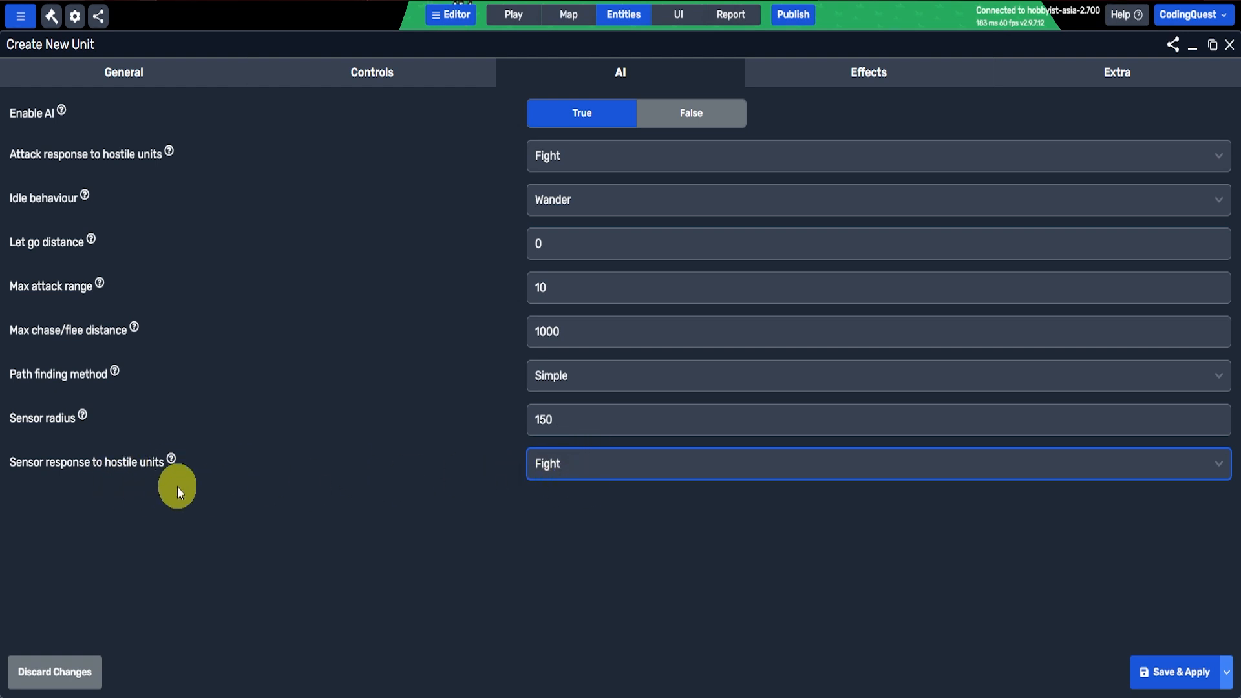
{"action": "left_click", "coordinate": [1155, 660]}
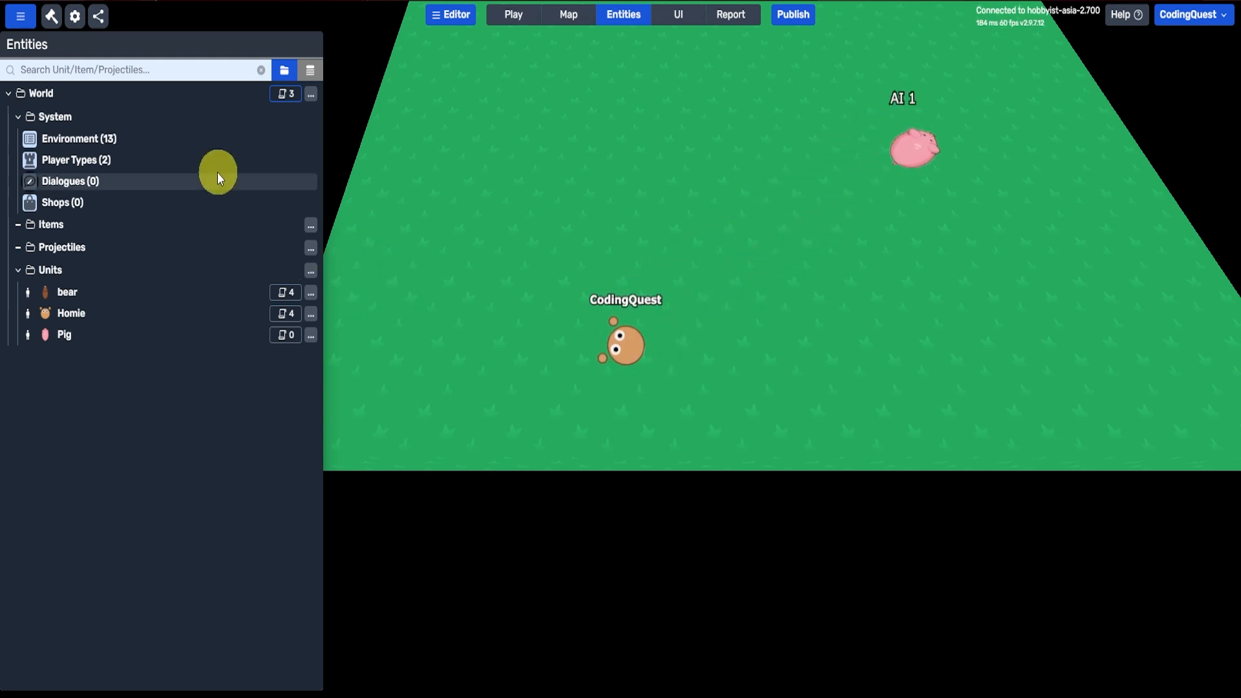
Step: Rename the NPCs player type to Neutral creeps, save it, and check its diplomacy settings
{"action": "left_click", "coordinate": [180, 162]}
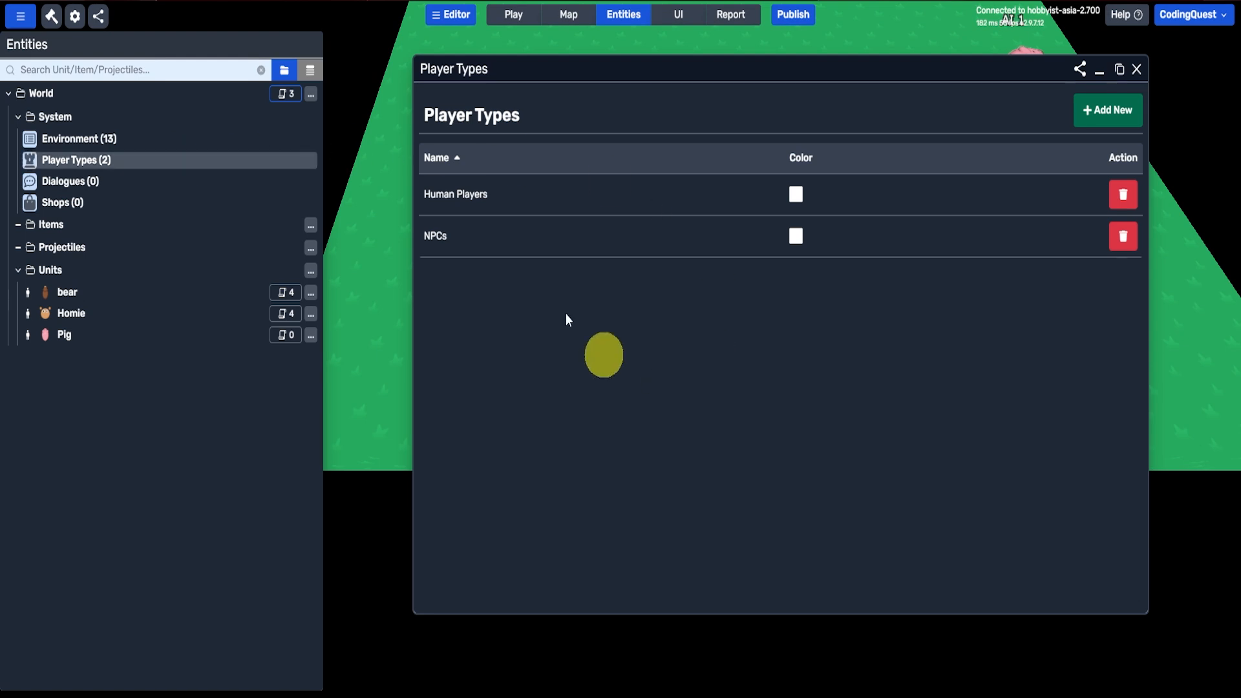
{"action": "left_click", "coordinate": [435, 239]}
{"action": "double_click", "coordinate": [565, 180]}
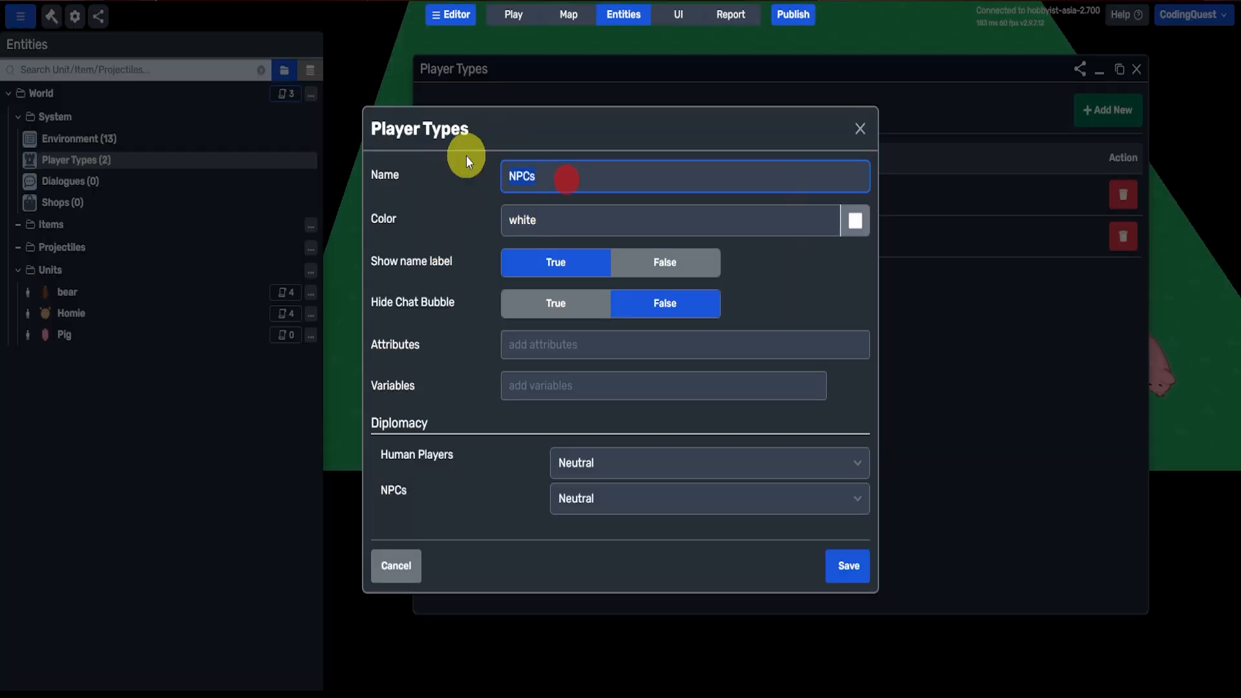
{"action": "type", "text": "Ne"}
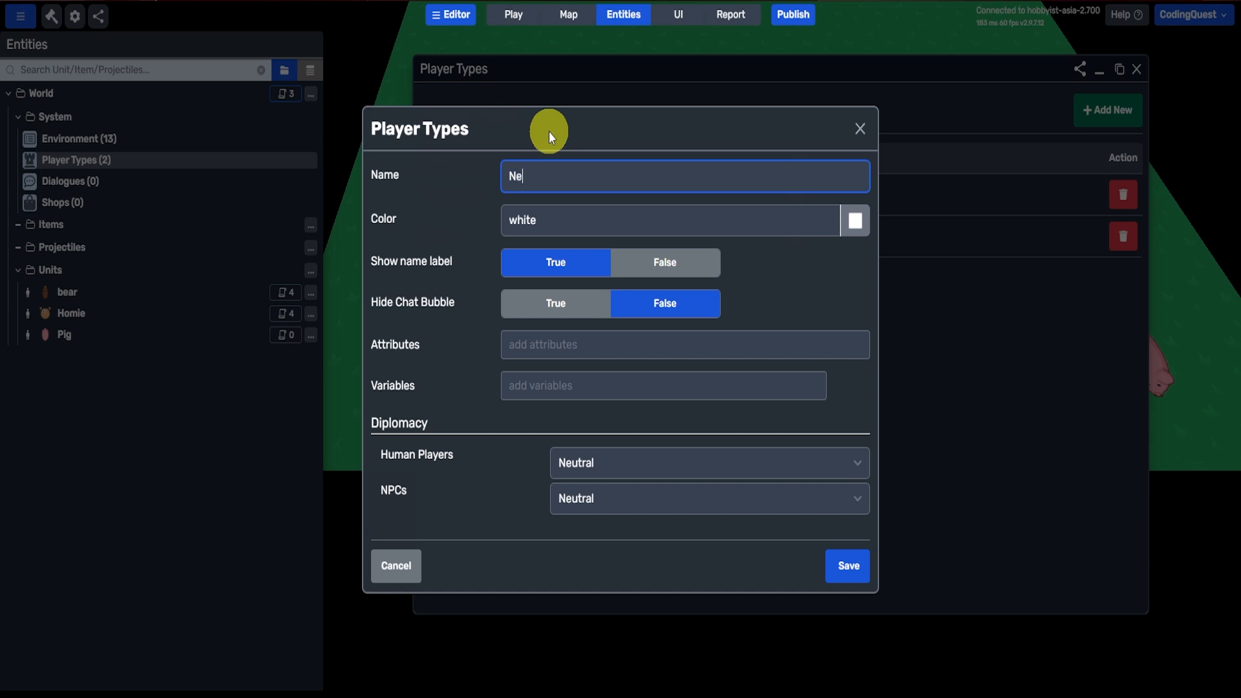
{"action": "type", "text": "utrel creeps"}
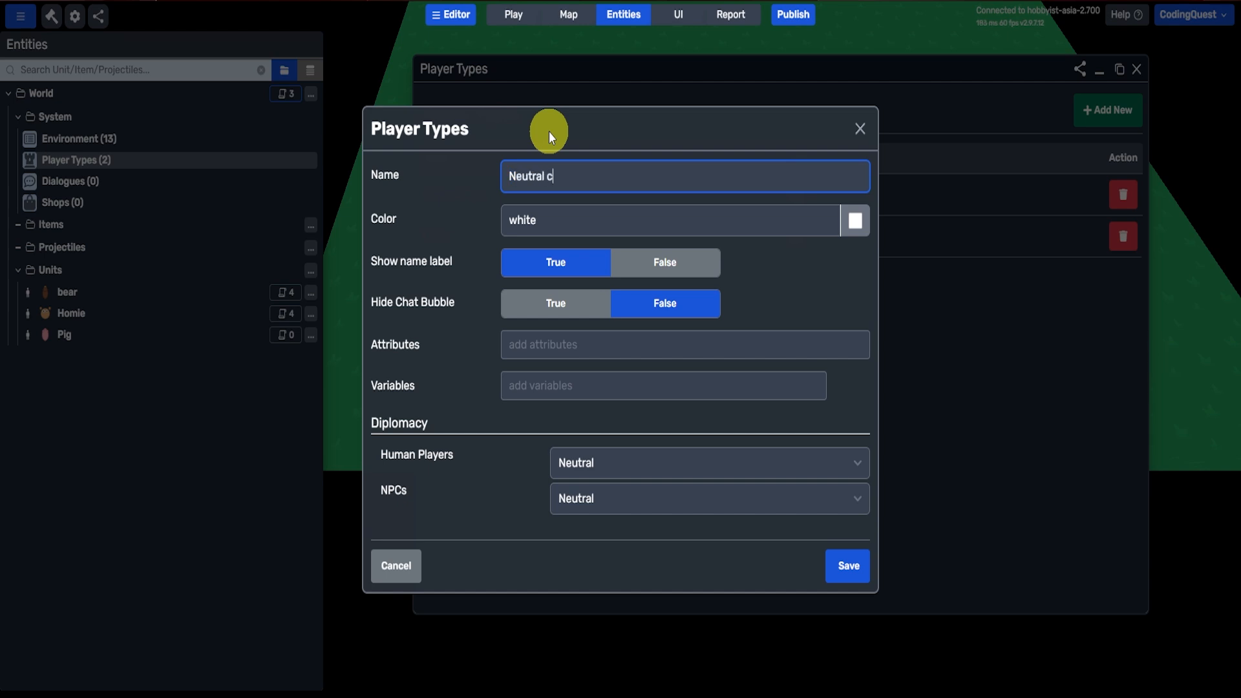
{"action": "left_click", "coordinate": [549, 130]}
{"action": "left_click", "coordinate": [848, 566]}
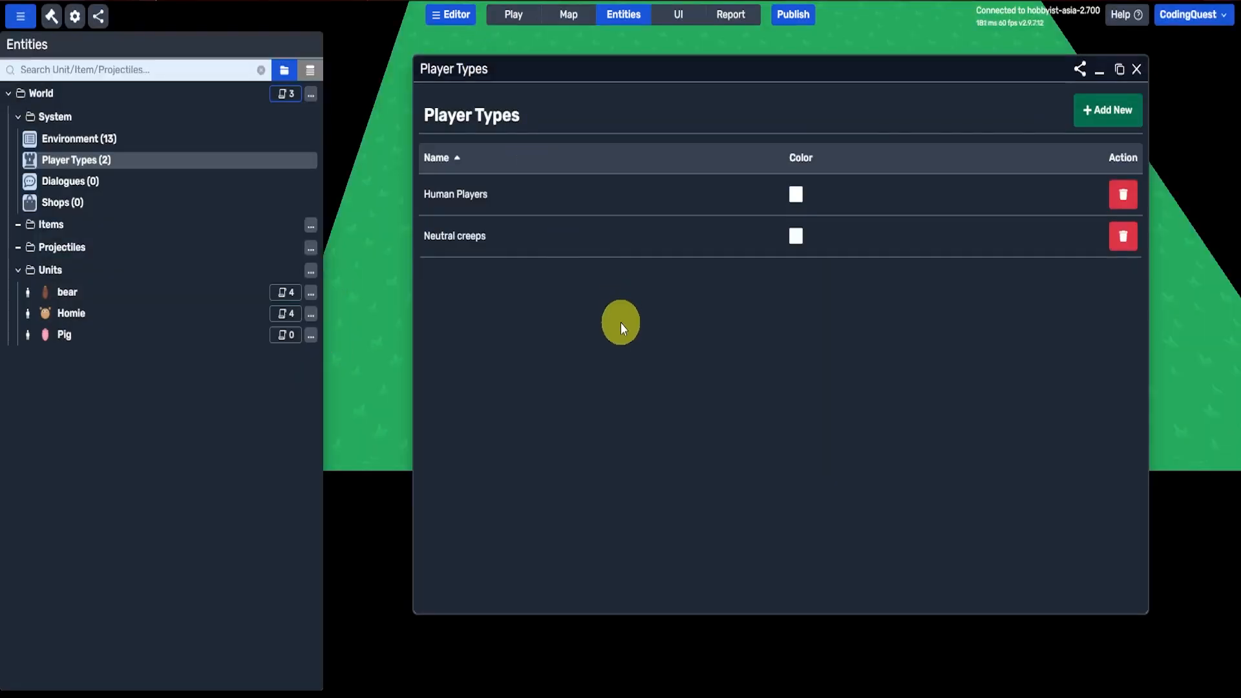
{"action": "left_click", "coordinate": [468, 236]}
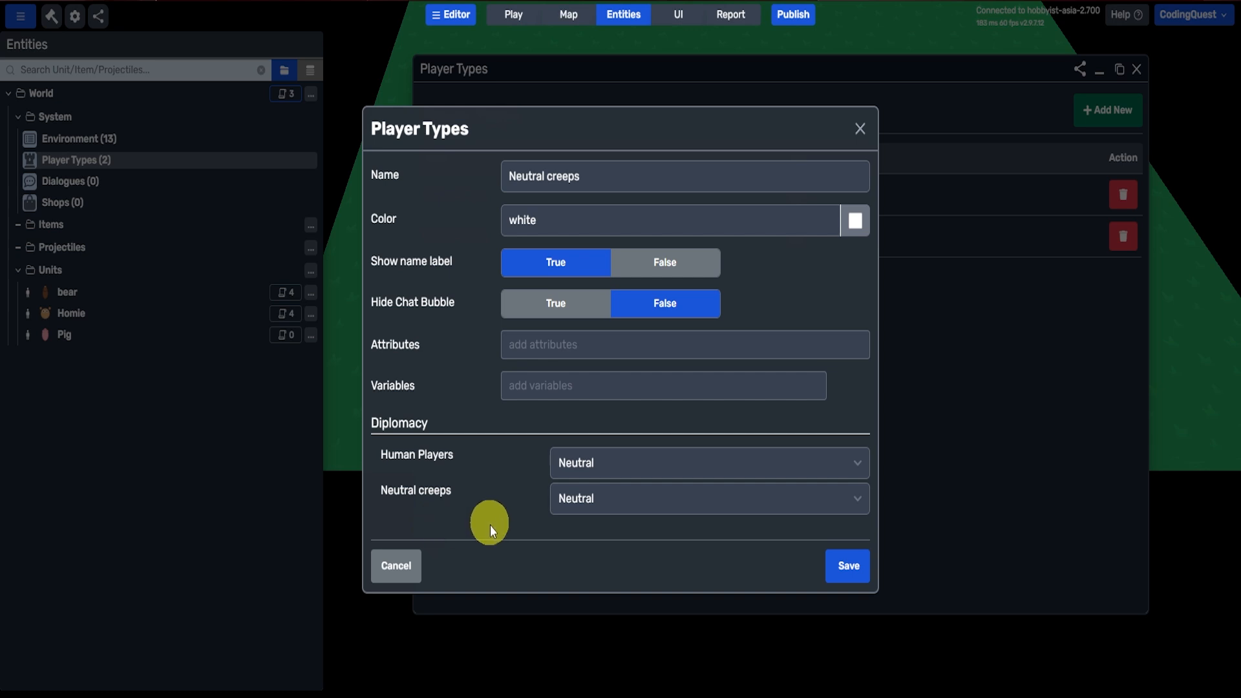
{"action": "left_click", "coordinate": [846, 566]}
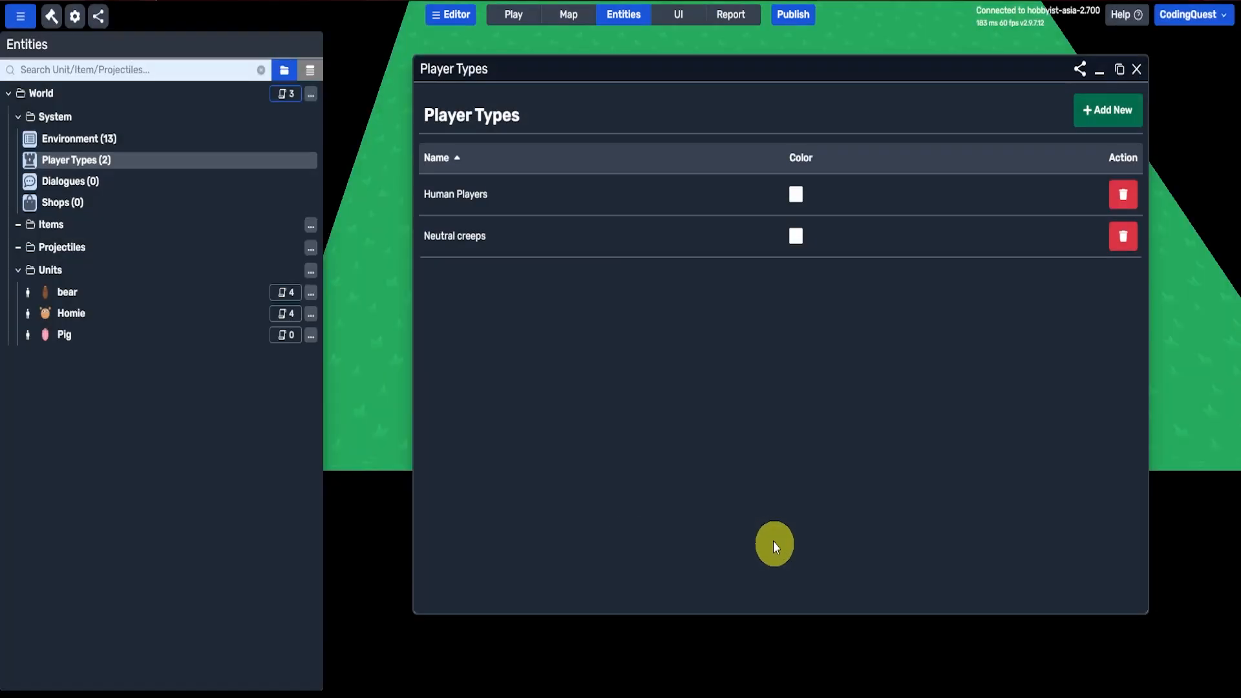
Step: Add a new player type named Hostile Creeps
{"action": "left_click", "coordinate": [1116, 114]}
{"action": "left_click", "coordinate": [697, 178]}
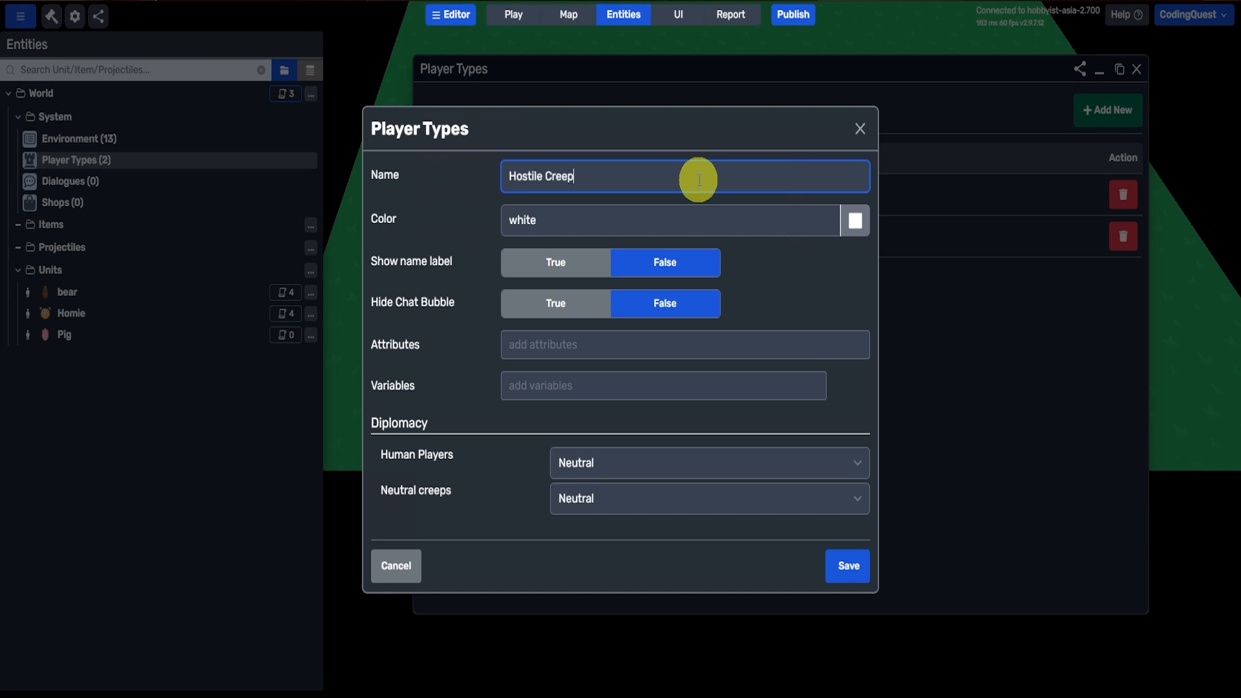
{"action": "key", "text": "Return"}
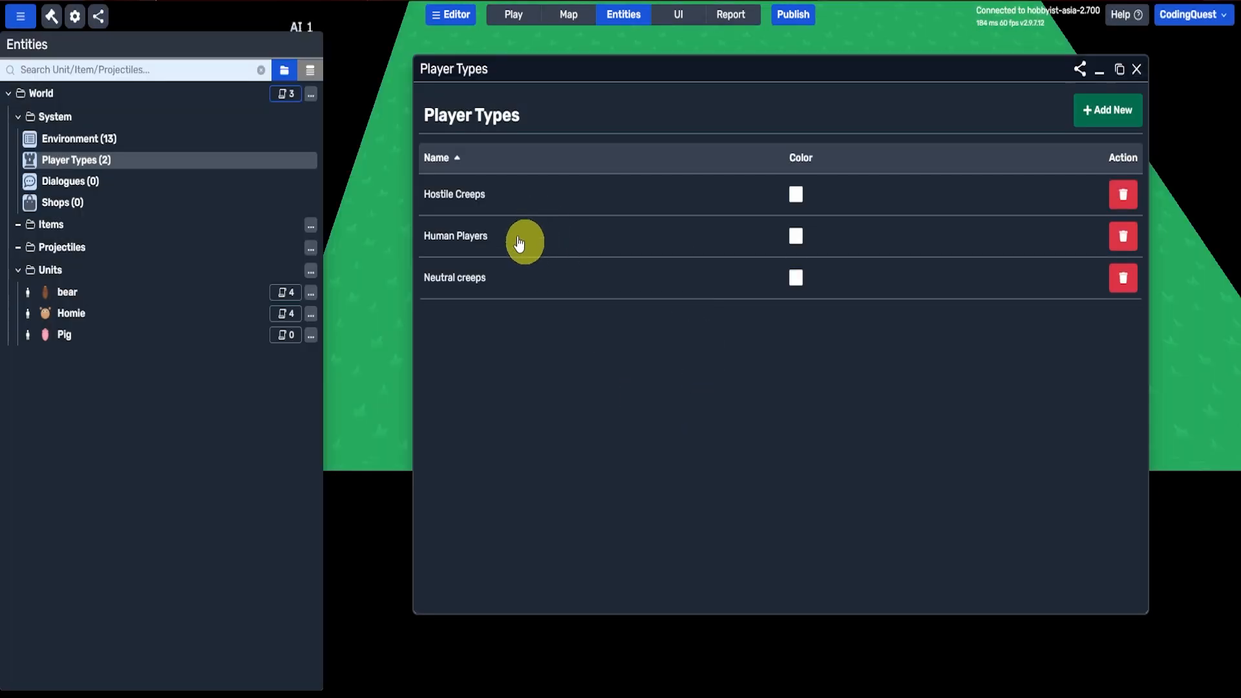
Step: Make Hostile Creeps hostile towards Human Players and Neutral creeps in its diplomacy settings, and save the player type
{"action": "left_click", "coordinate": [445, 204]}
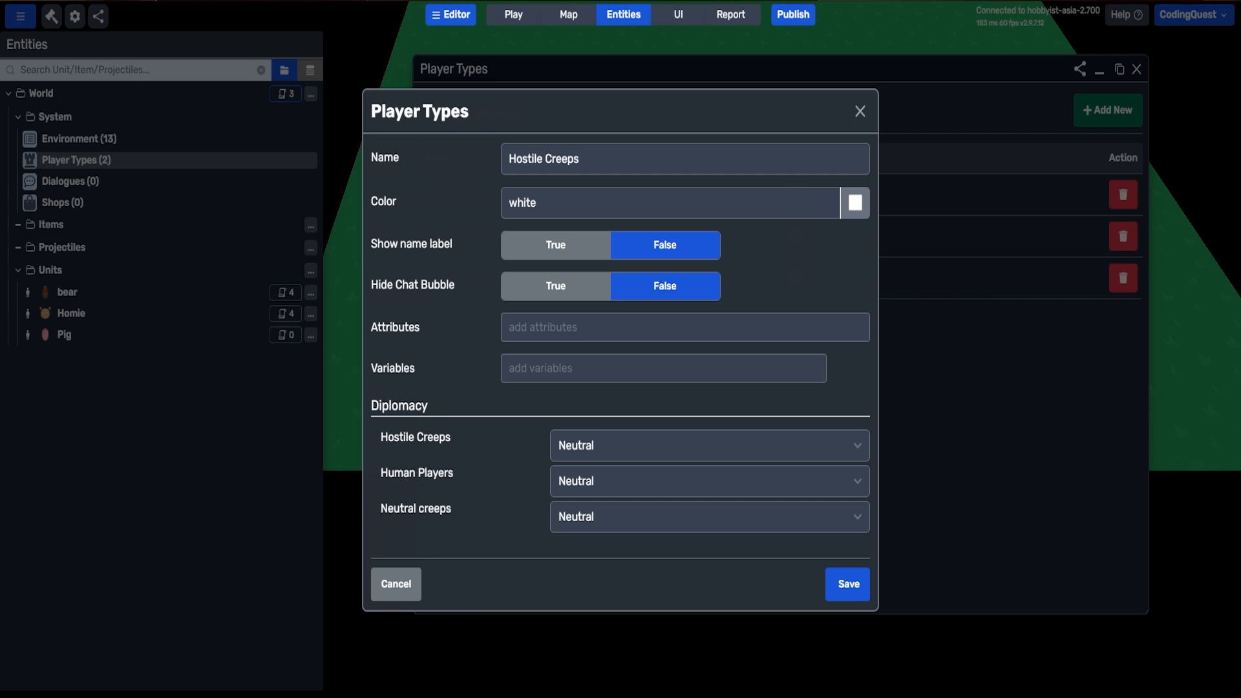
{"action": "left_click", "coordinate": [552, 481]}
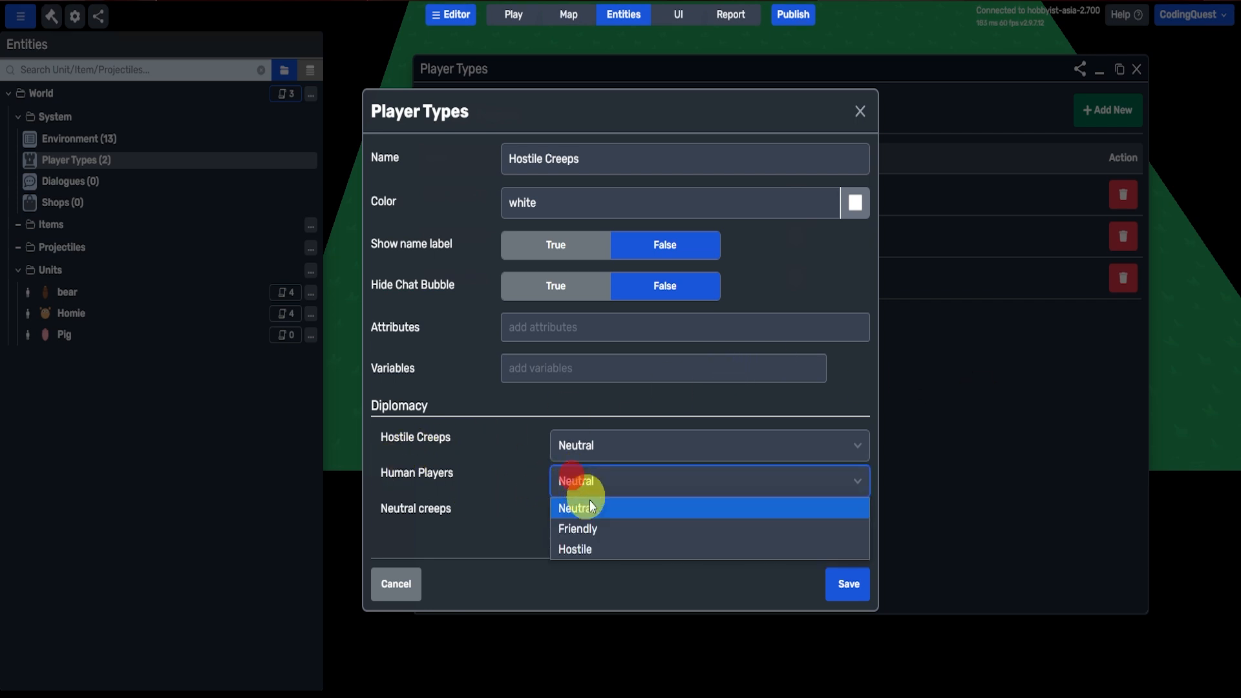
{"action": "left_click", "coordinate": [582, 545]}
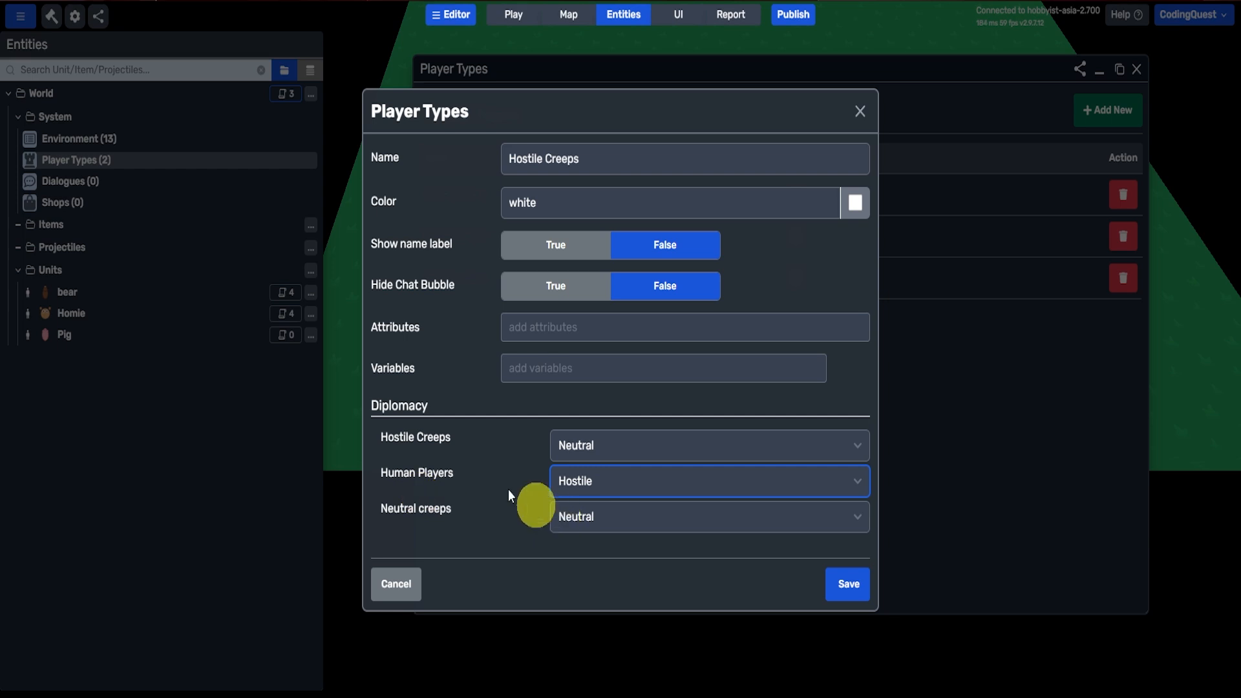
{"action": "left_click", "coordinate": [606, 446]}
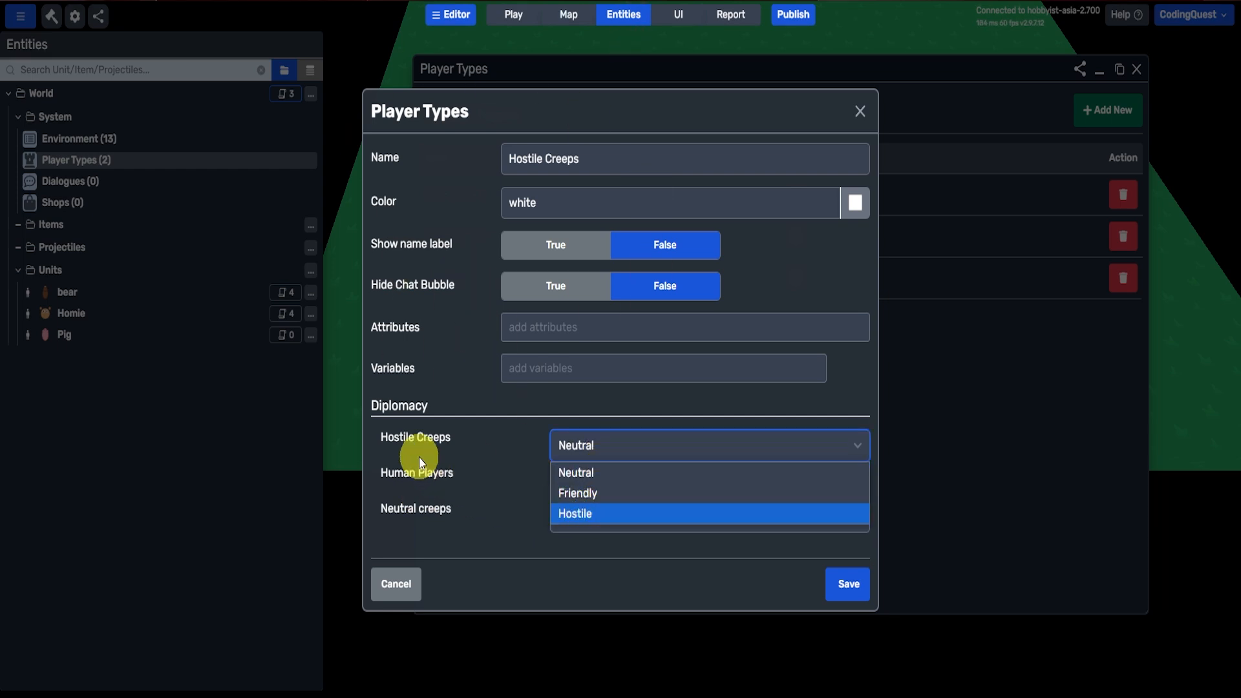
{"action": "left_click", "coordinate": [476, 516]}
{"action": "left_click", "coordinate": [563, 453]}
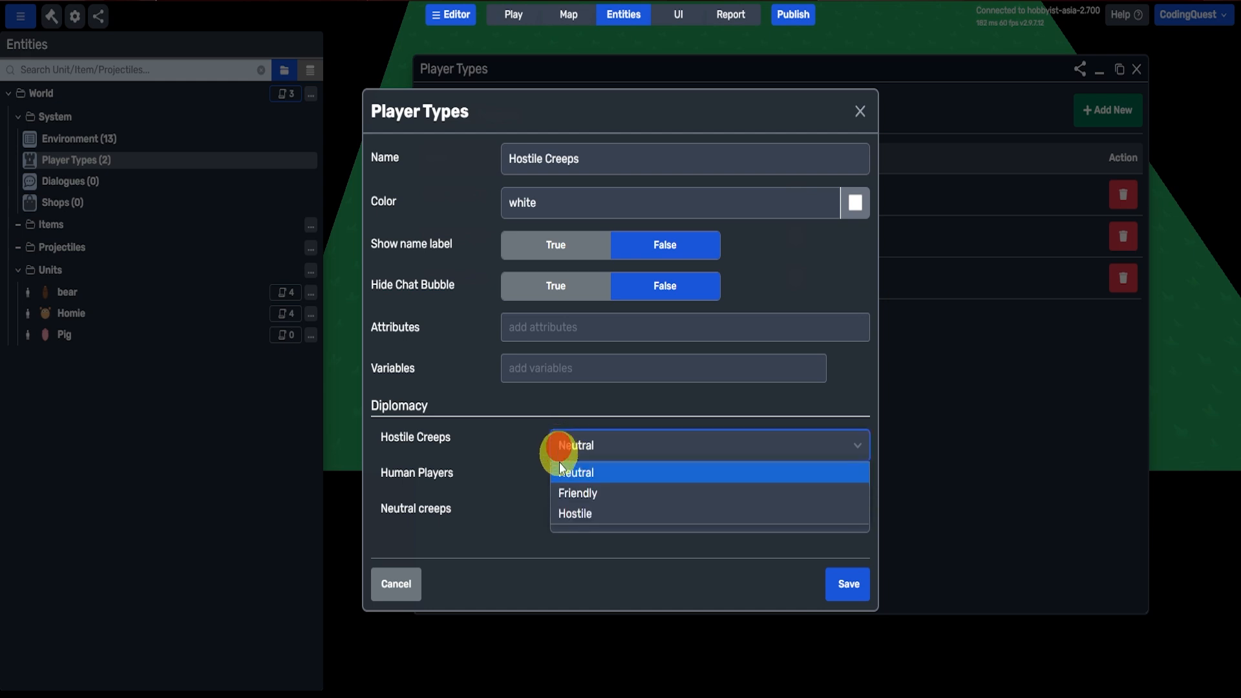
{"action": "left_click", "coordinate": [552, 517]}
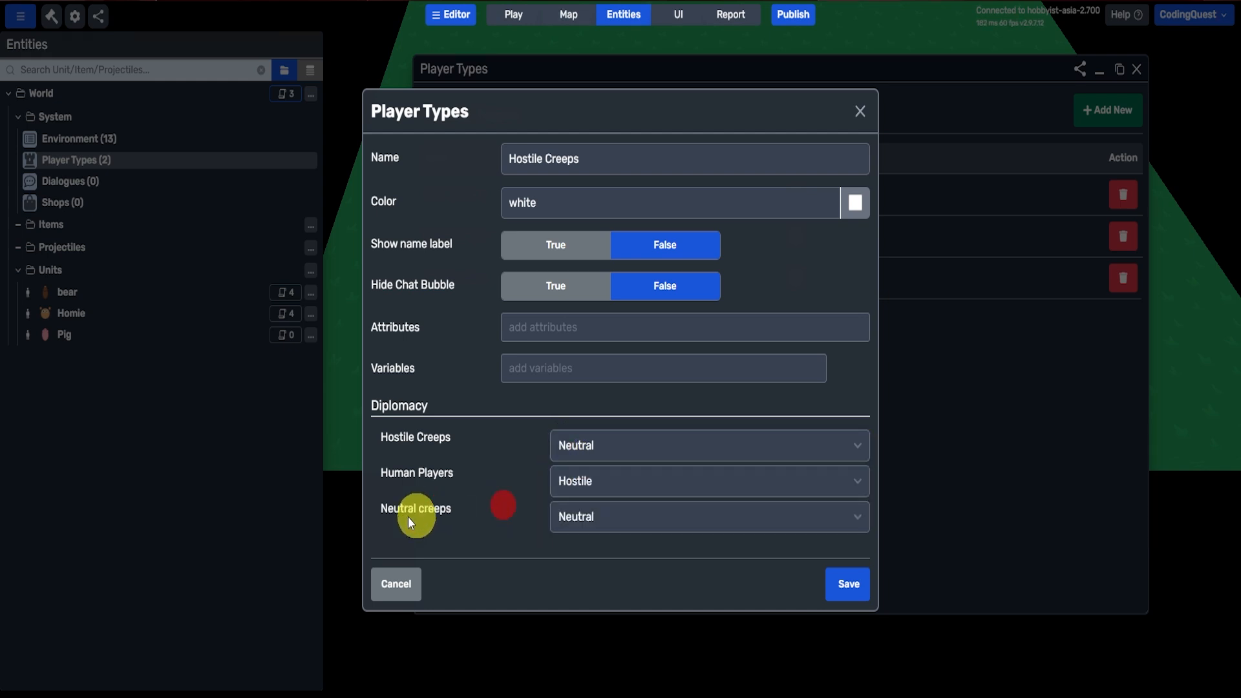
{"action": "left_click", "coordinate": [597, 516]}
{"action": "left_click", "coordinate": [615, 585]}
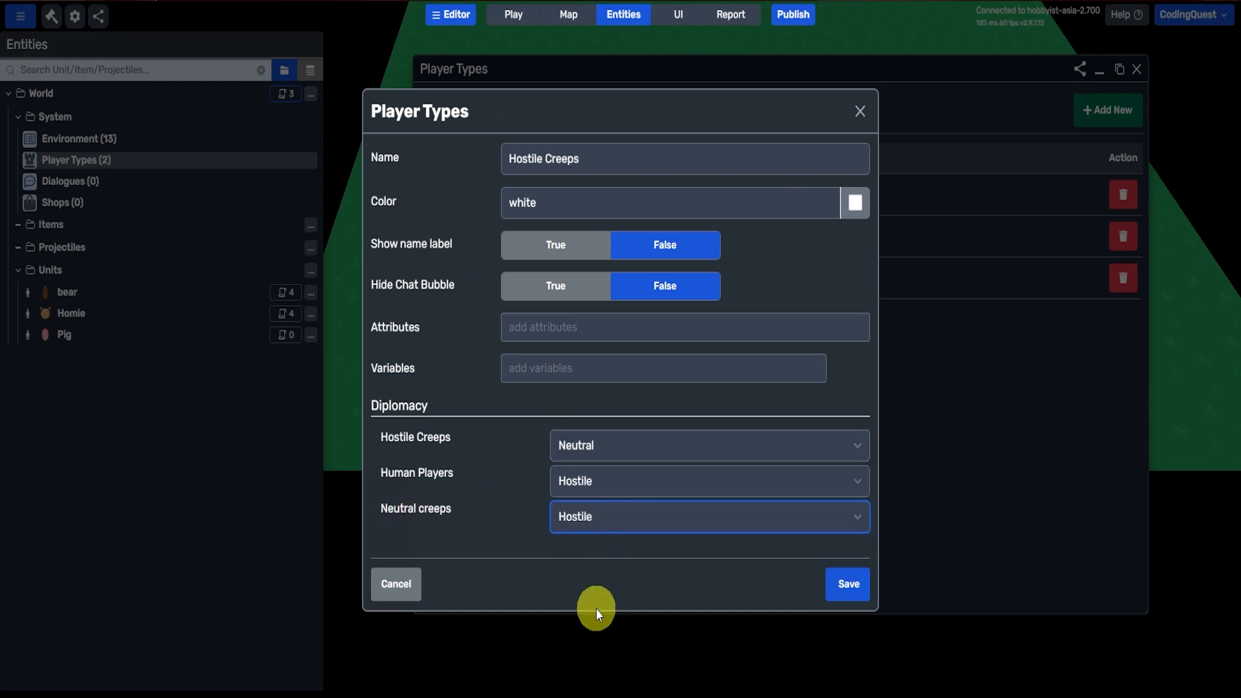
{"action": "left_click", "coordinate": [852, 586]}
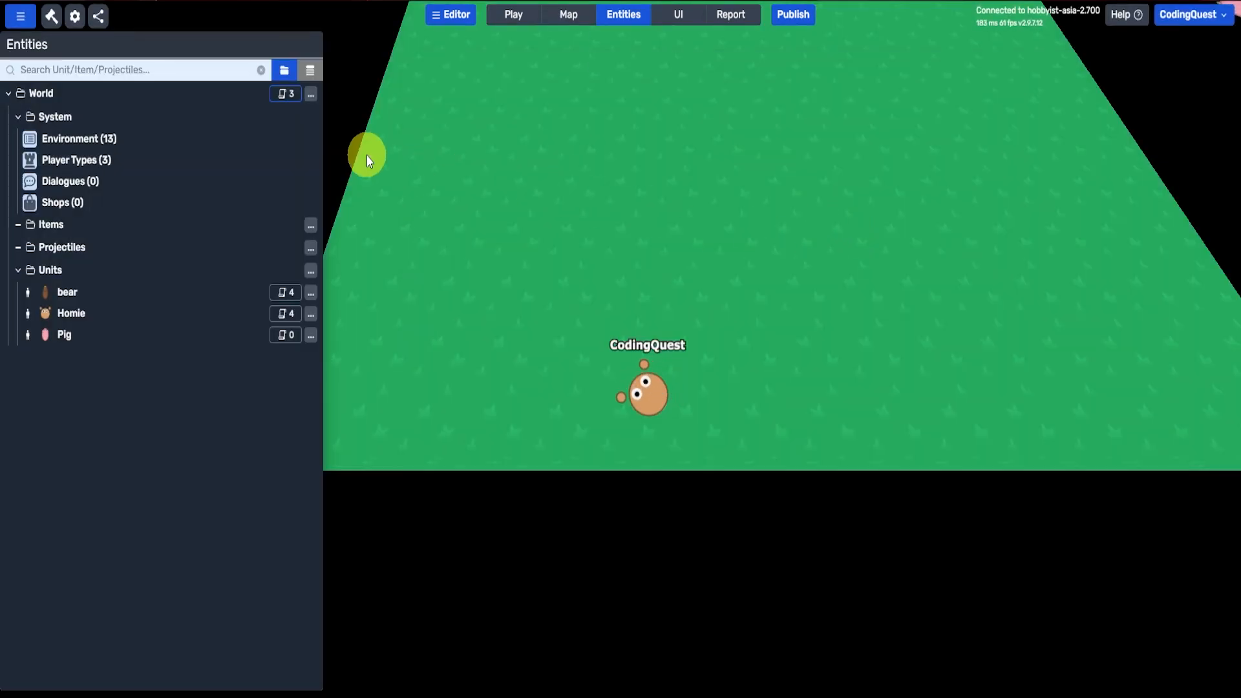
{"action": "left_click", "coordinate": [202, 162]}
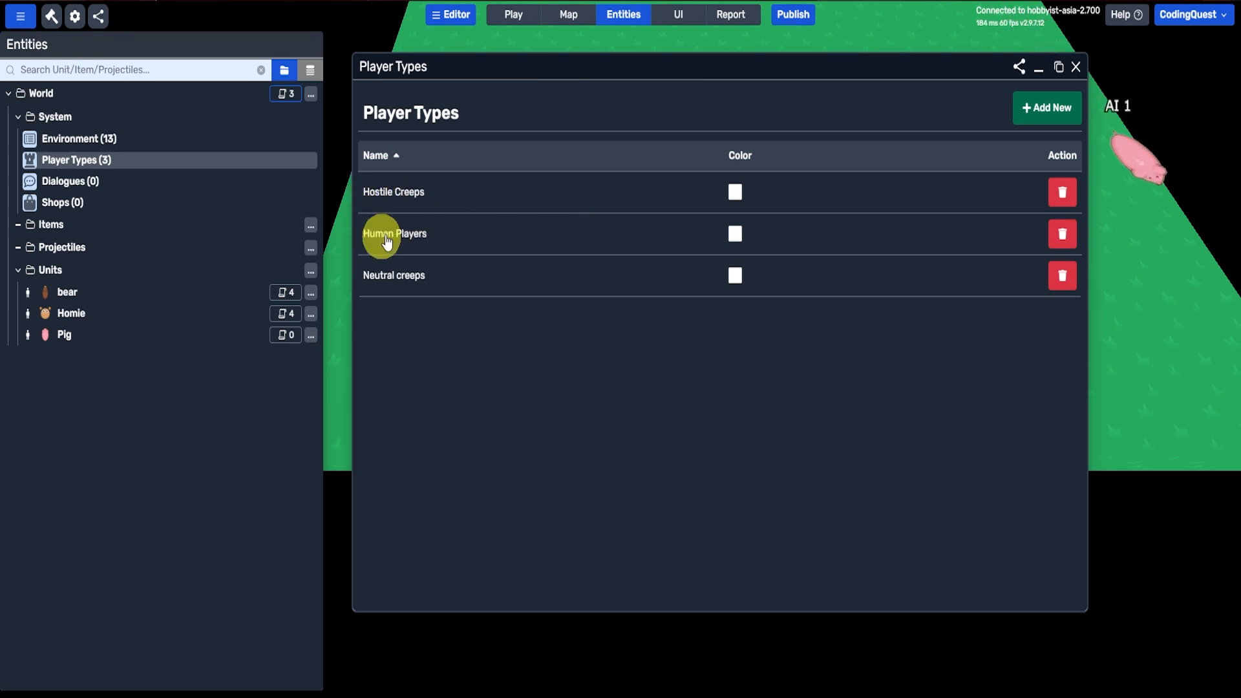
{"action": "key", "text": "Escape"}
{"action": "left_click", "coordinate": [130, 296]}
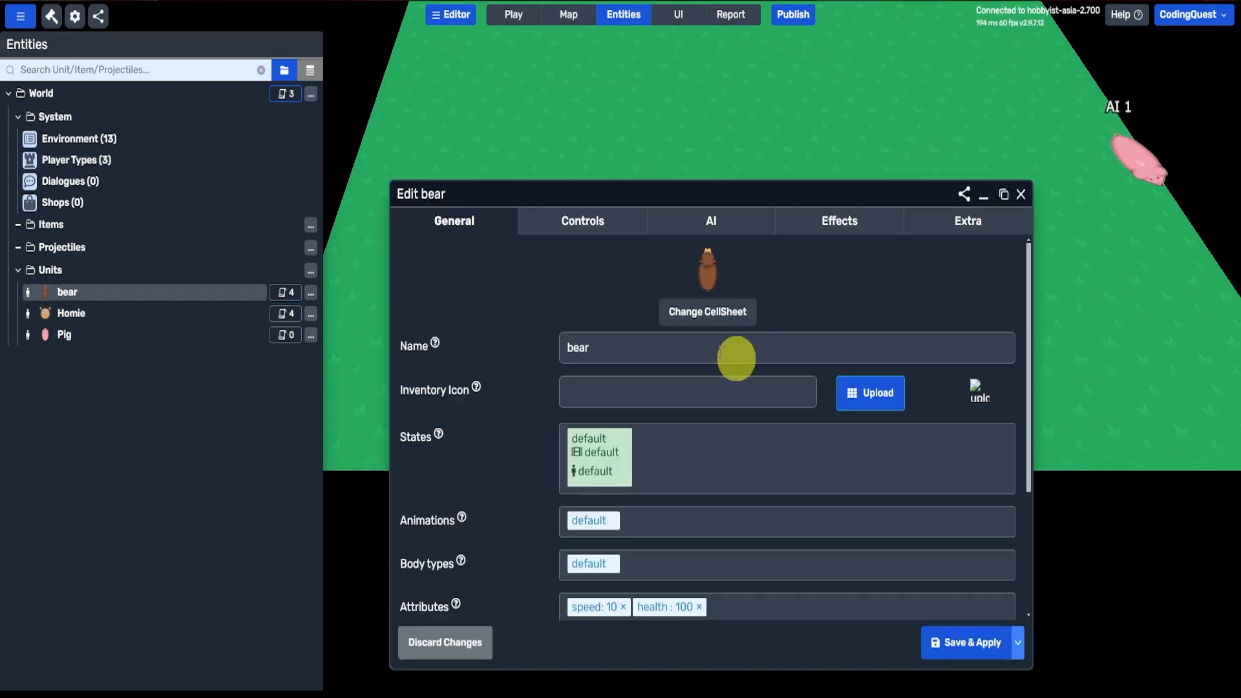
{"action": "key", "text": "Escape"}
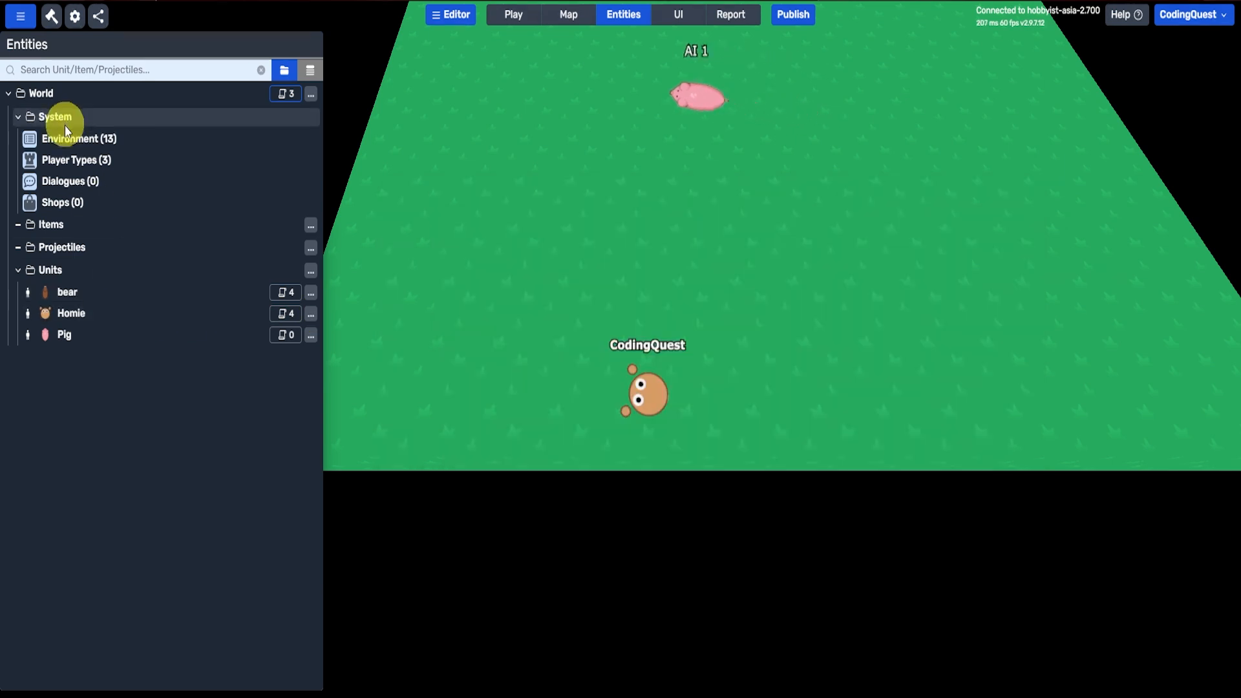
{"action": "left_click", "coordinate": [58, 159]}
{"action": "key", "text": "Escape"}
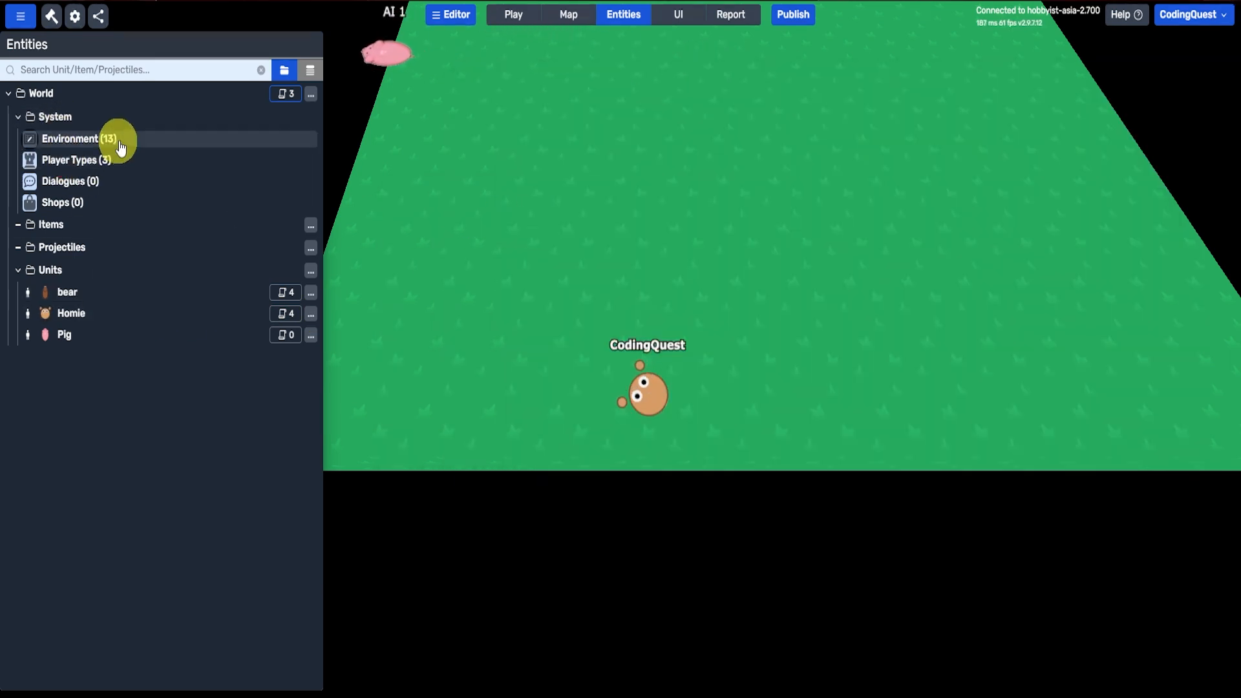
Step: Open the world's initialize script and check which player the first Pig creation action uses
{"action": "left_click", "coordinate": [284, 95]}
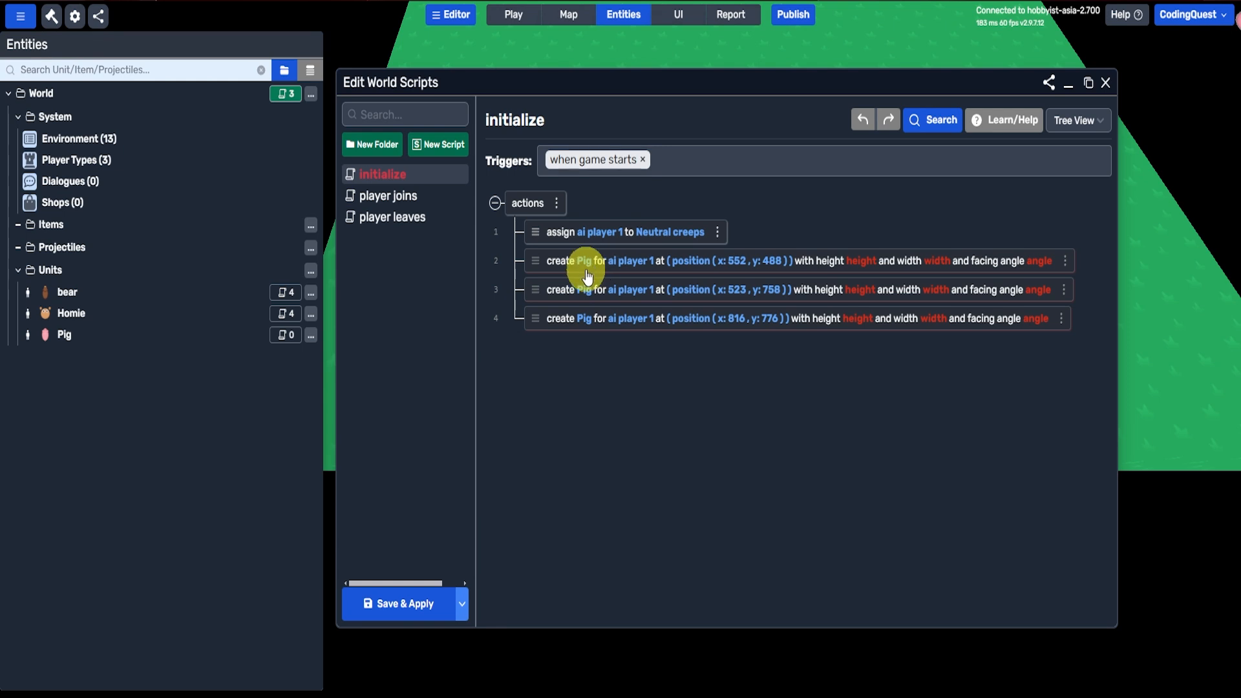
{"action": "left_click", "coordinate": [632, 271]}
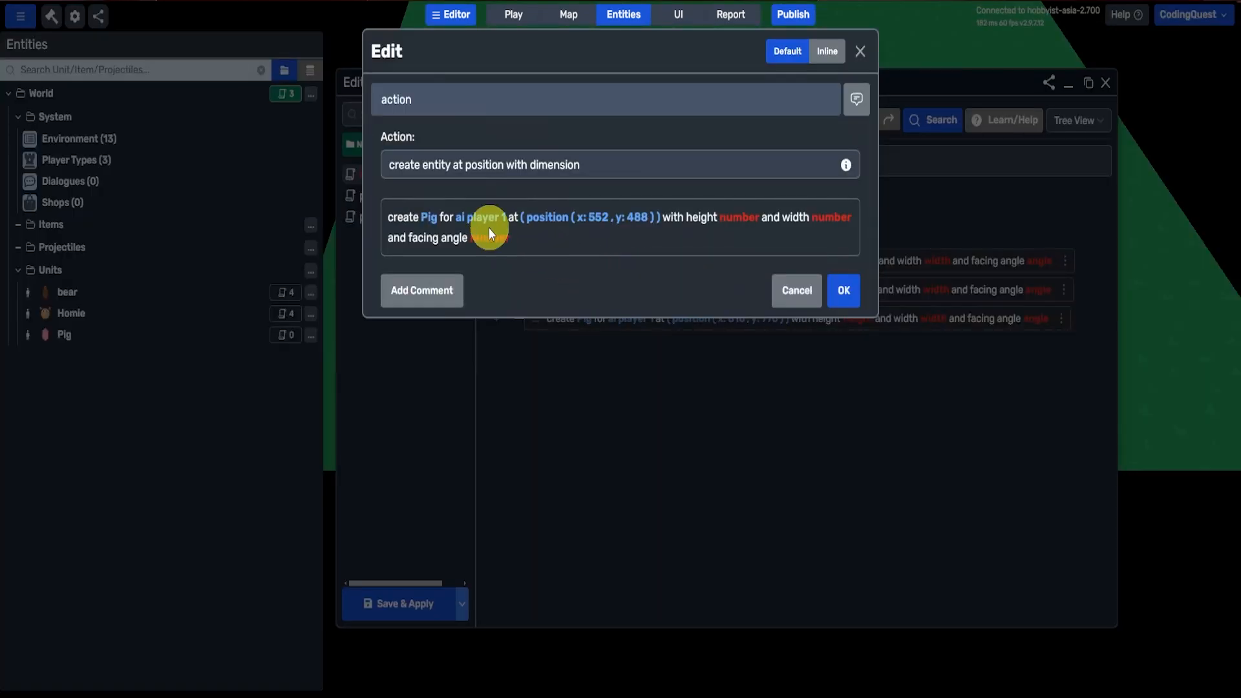
{"action": "left_click", "coordinate": [489, 228]}
{"action": "left_click", "coordinate": [475, 178]}
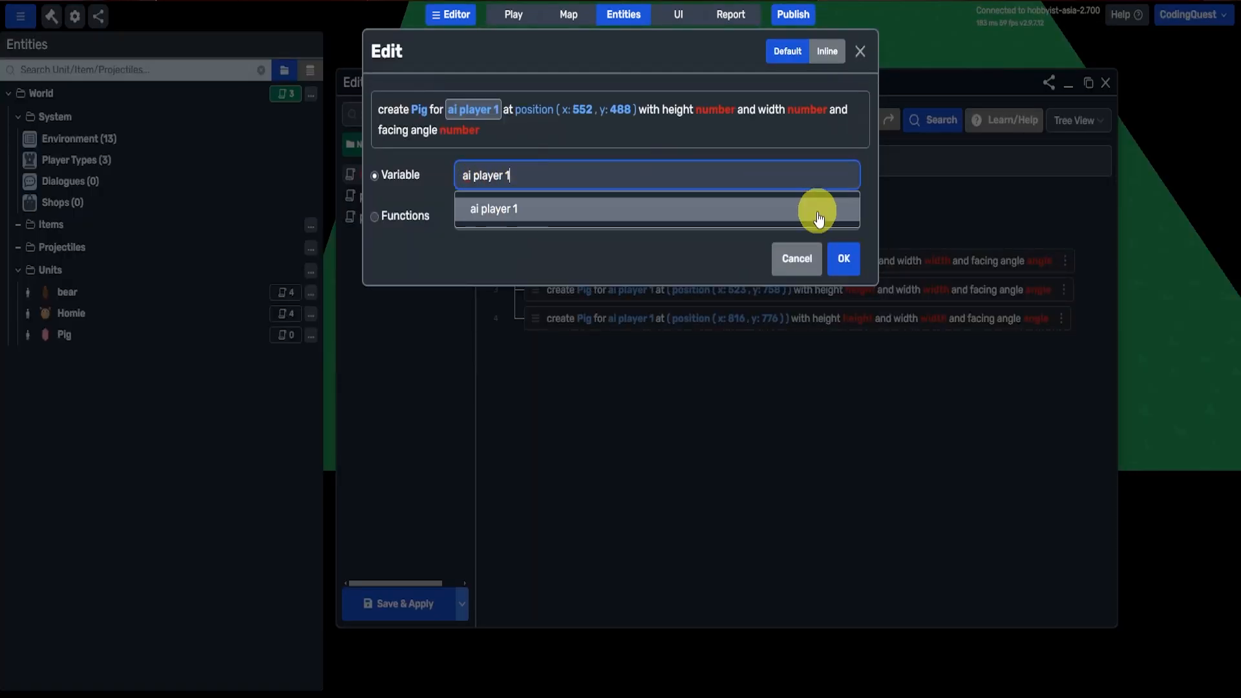
{"action": "left_click", "coordinate": [797, 257]}
{"action": "left_click", "coordinate": [798, 287]}
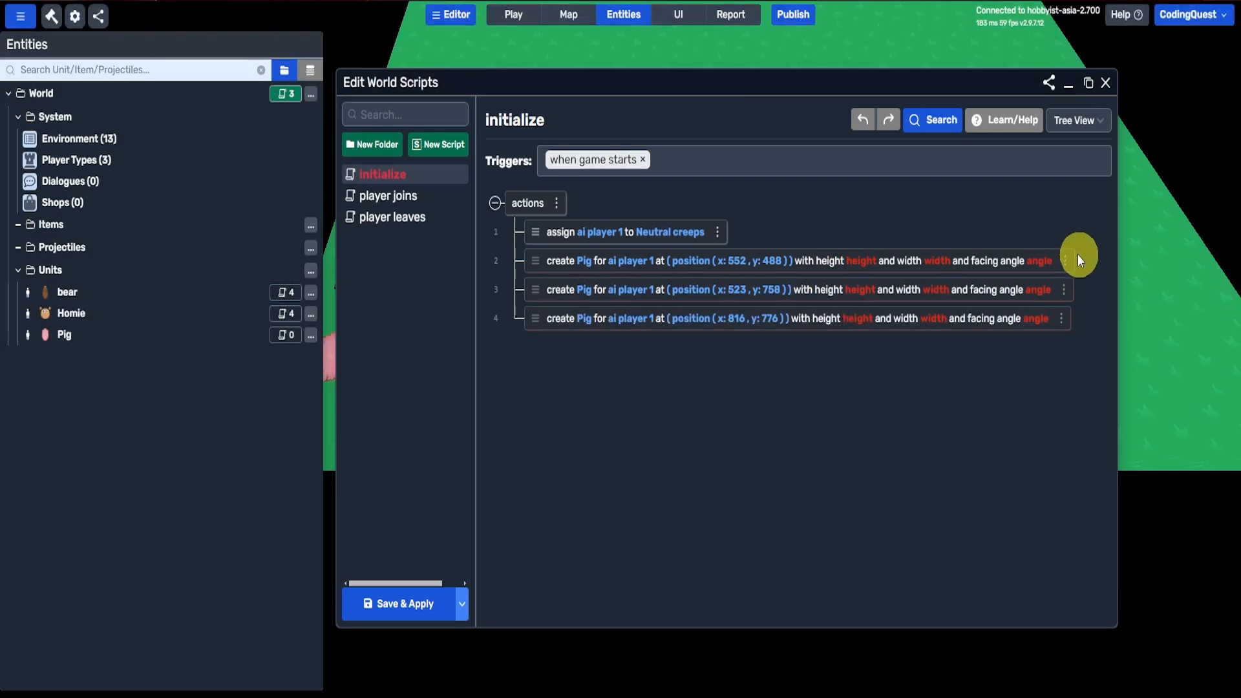
Step: Delete the three Pig creation actions from the initialize script
{"action": "left_click", "coordinate": [1065, 260]}
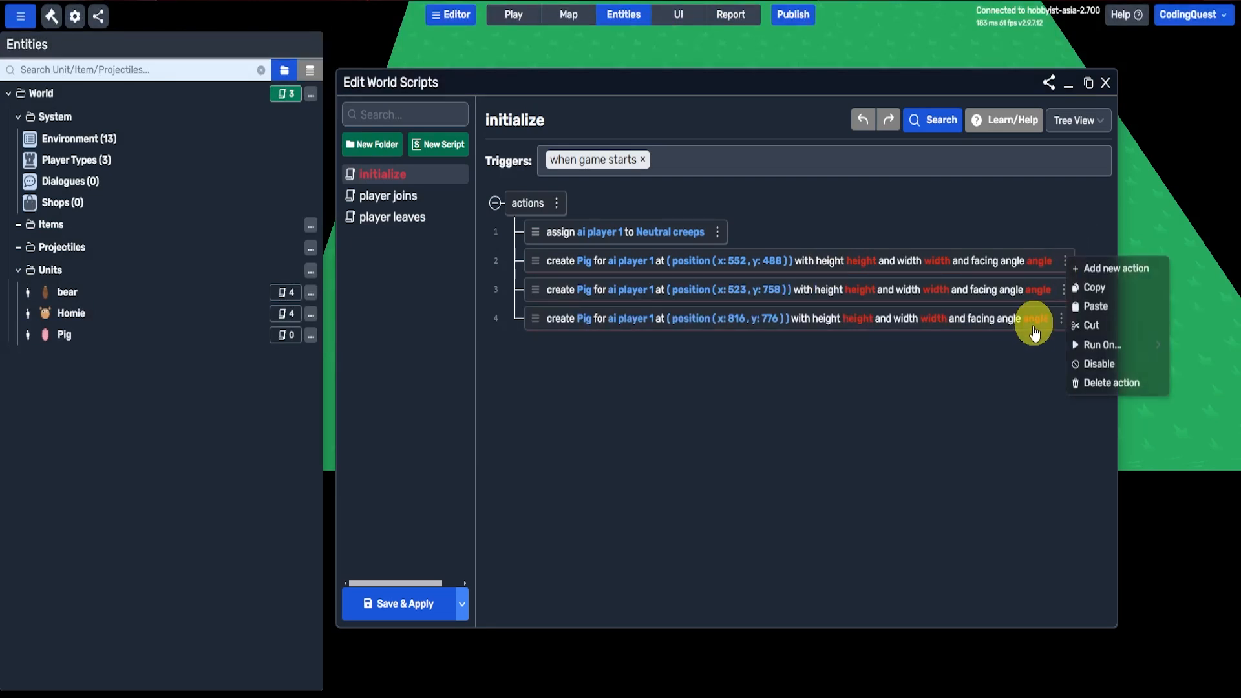
{"action": "left_click", "coordinate": [1110, 383]}
{"action": "left_click", "coordinate": [1080, 260]}
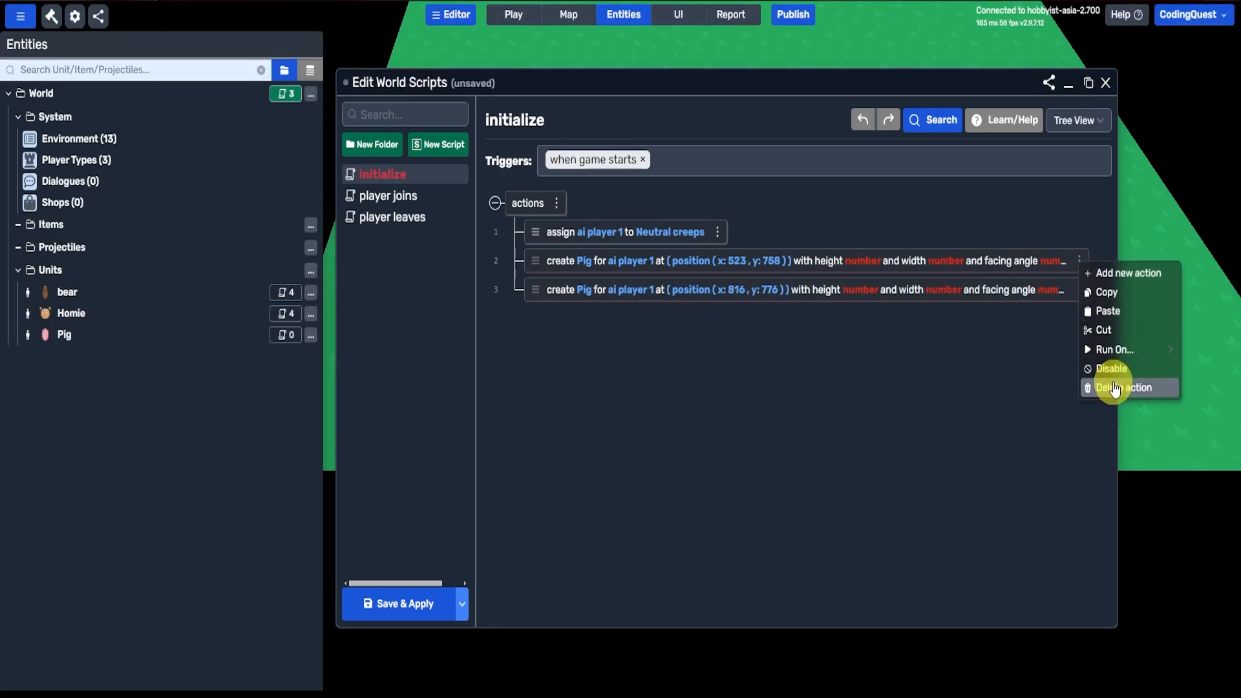
{"action": "left_click", "coordinate": [1088, 387]}
{"action": "left_click", "coordinate": [1080, 260]}
{"action": "left_click", "coordinate": [1110, 388]}
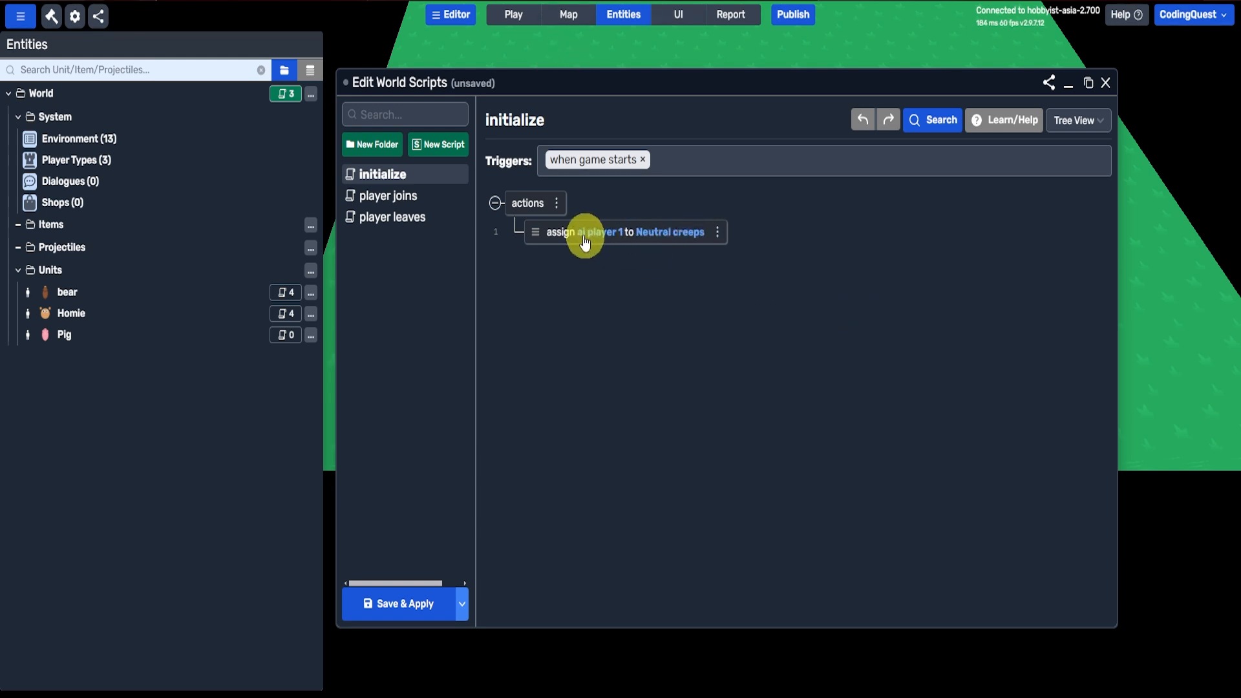
Step: Rename the existing global player variable for Computer 1 (AI) to AI Neutral in the environment settings
{"action": "left_click", "coordinate": [222, 135]}
{"action": "left_click", "coordinate": [512, 194]}
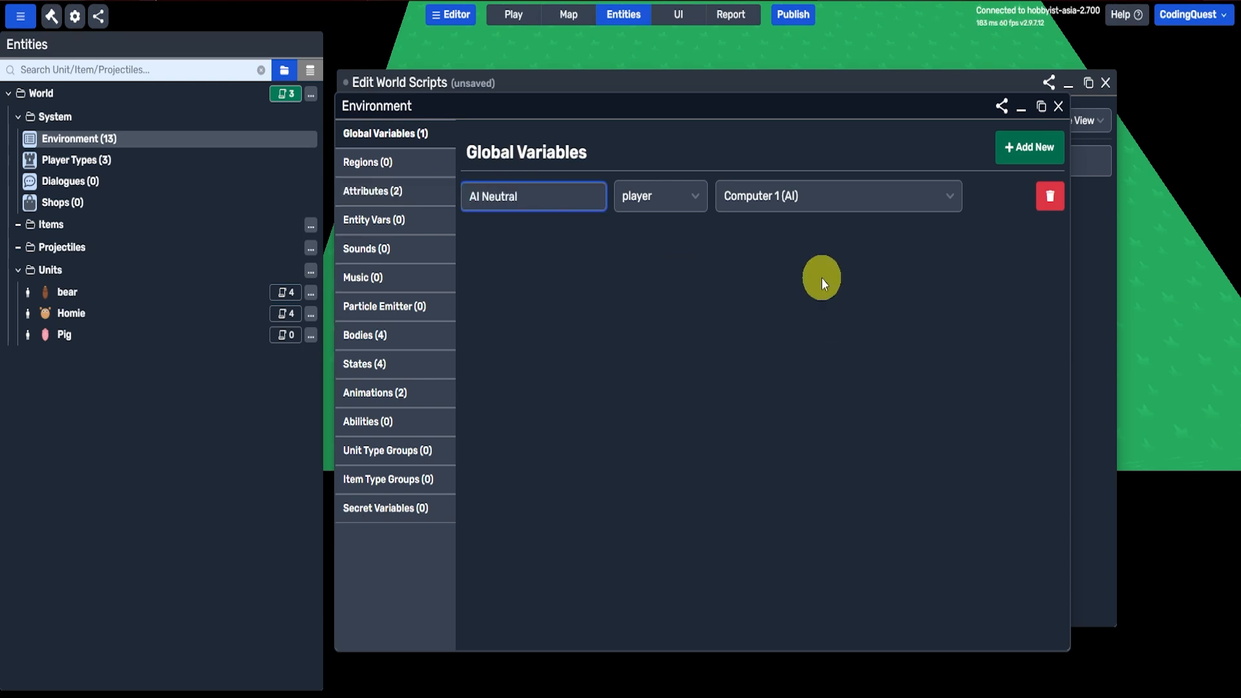
{"action": "left_click", "coordinate": [821, 279]}
Step: Add a global variable named AI Hostile with data type player and value Computer 2 (AI)
{"action": "left_click", "coordinate": [1021, 147]}
{"action": "left_click", "coordinate": [594, 297]}
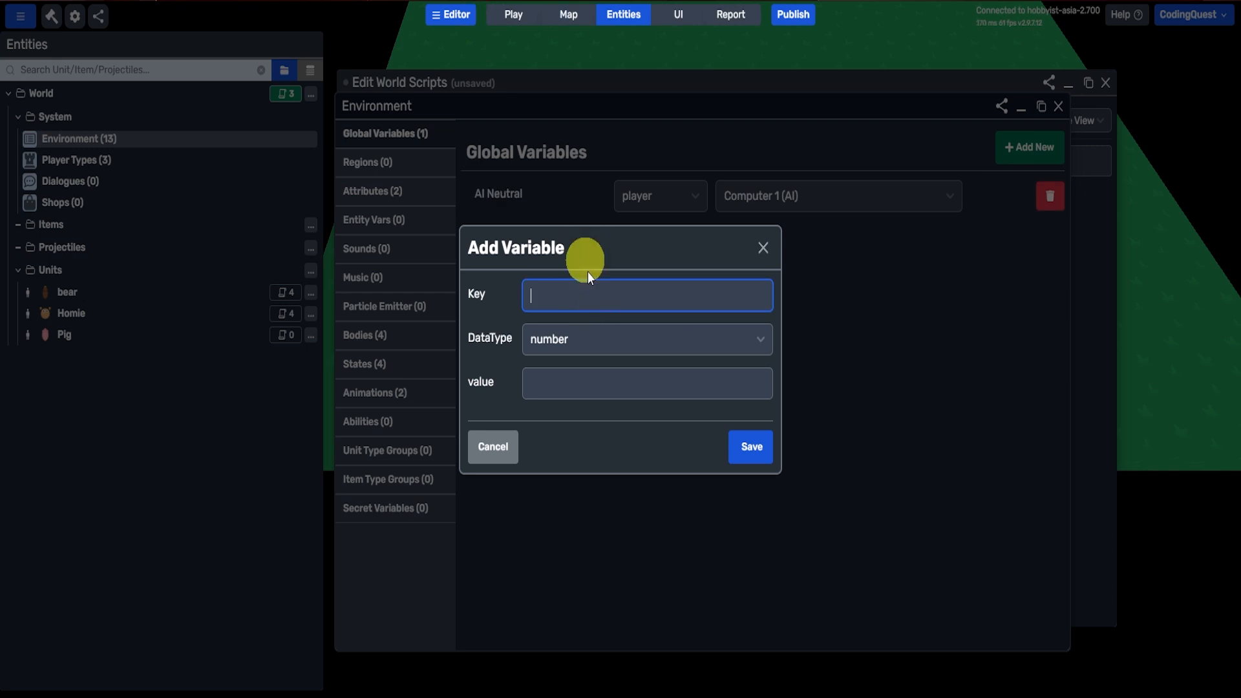
{"action": "left_click", "coordinate": [583, 335]}
{"action": "key", "text": "Down"}
{"action": "key", "text": "Down"}
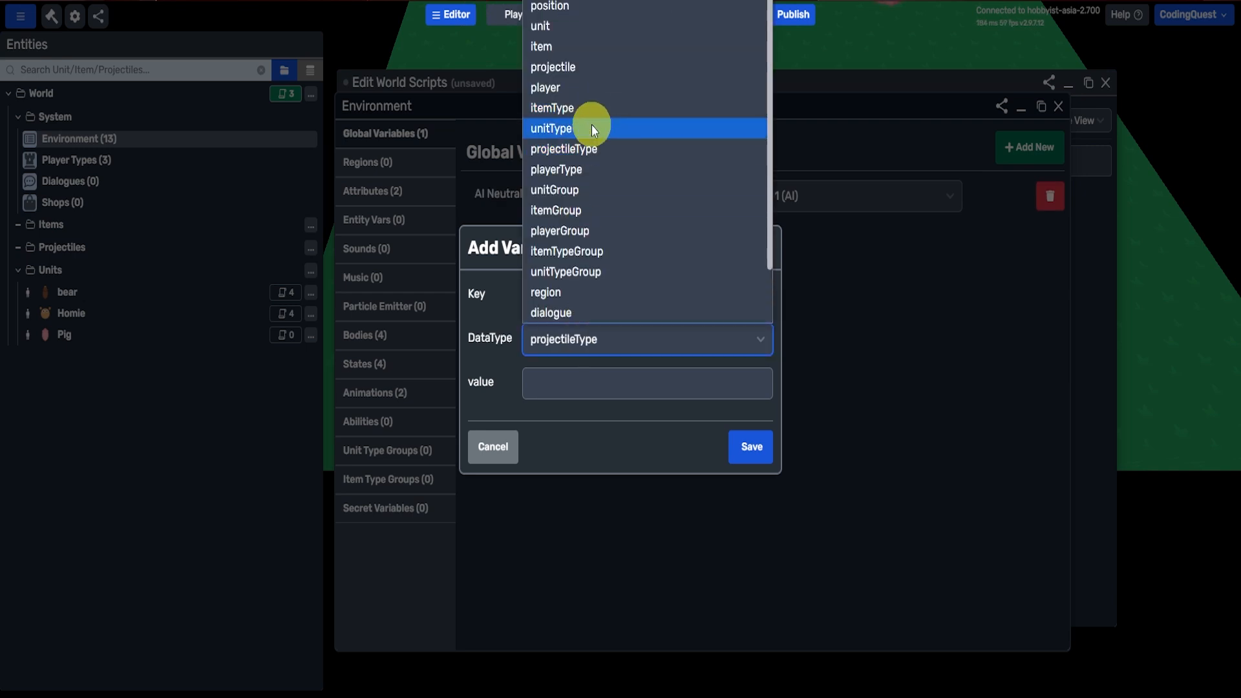
{"action": "left_click", "coordinate": [573, 88]}
{"action": "left_click", "coordinate": [608, 381]}
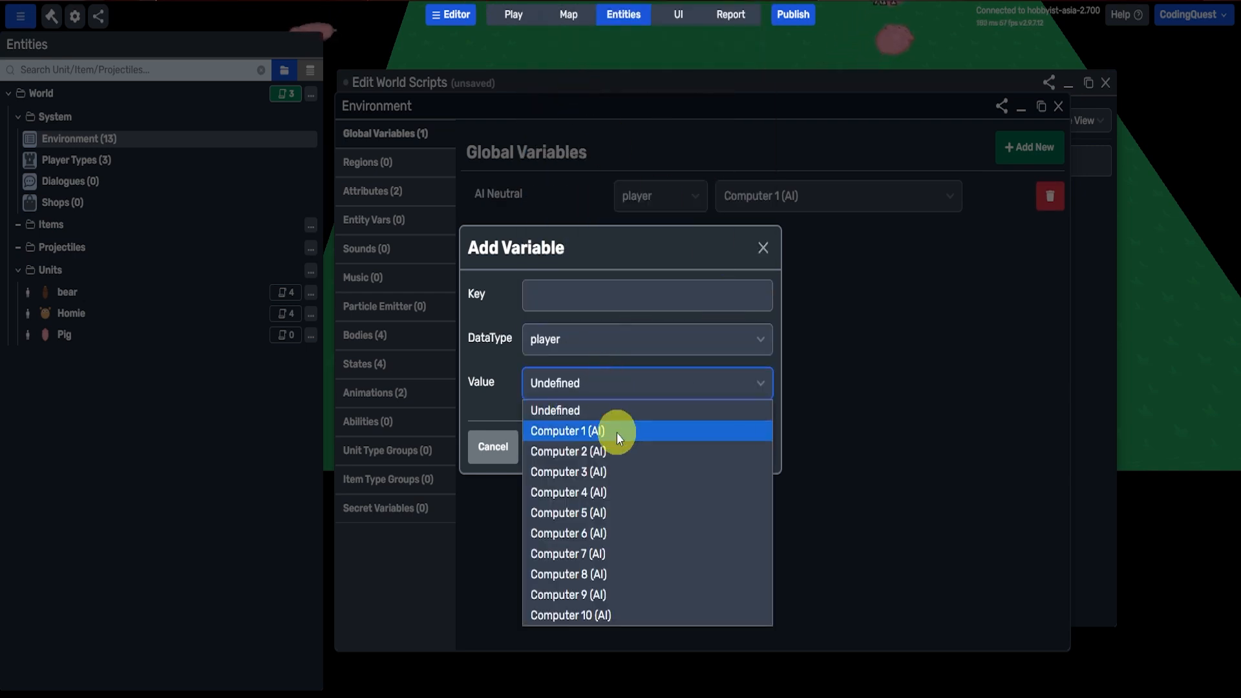
{"action": "left_click", "coordinate": [620, 447]}
{"action": "left_click", "coordinate": [1180, 231]}
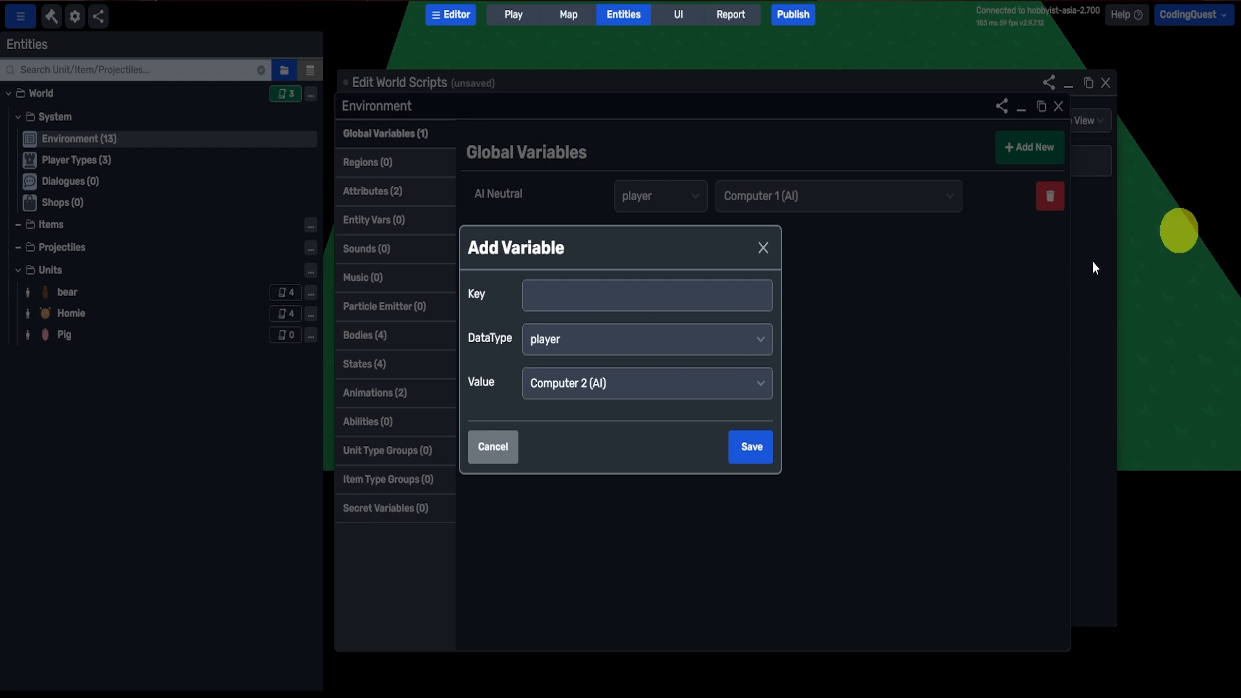
{"action": "type", "text": "AI Hostile"}
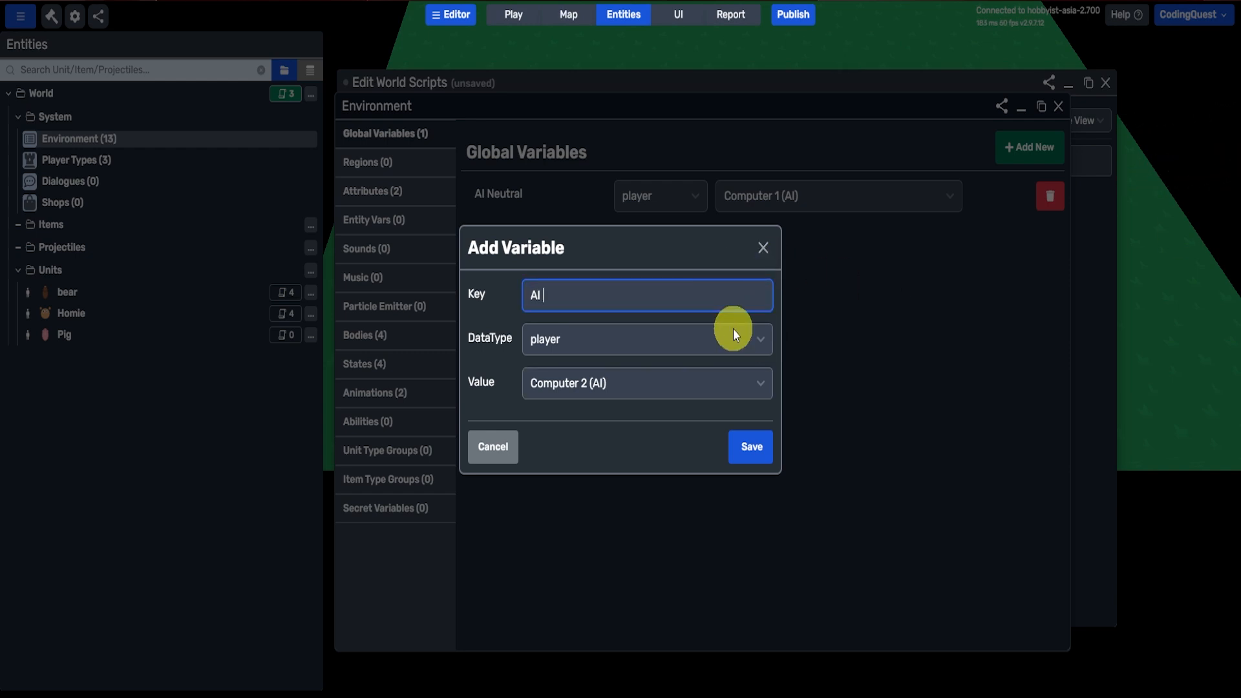
{"action": "key", "text": "Return"}
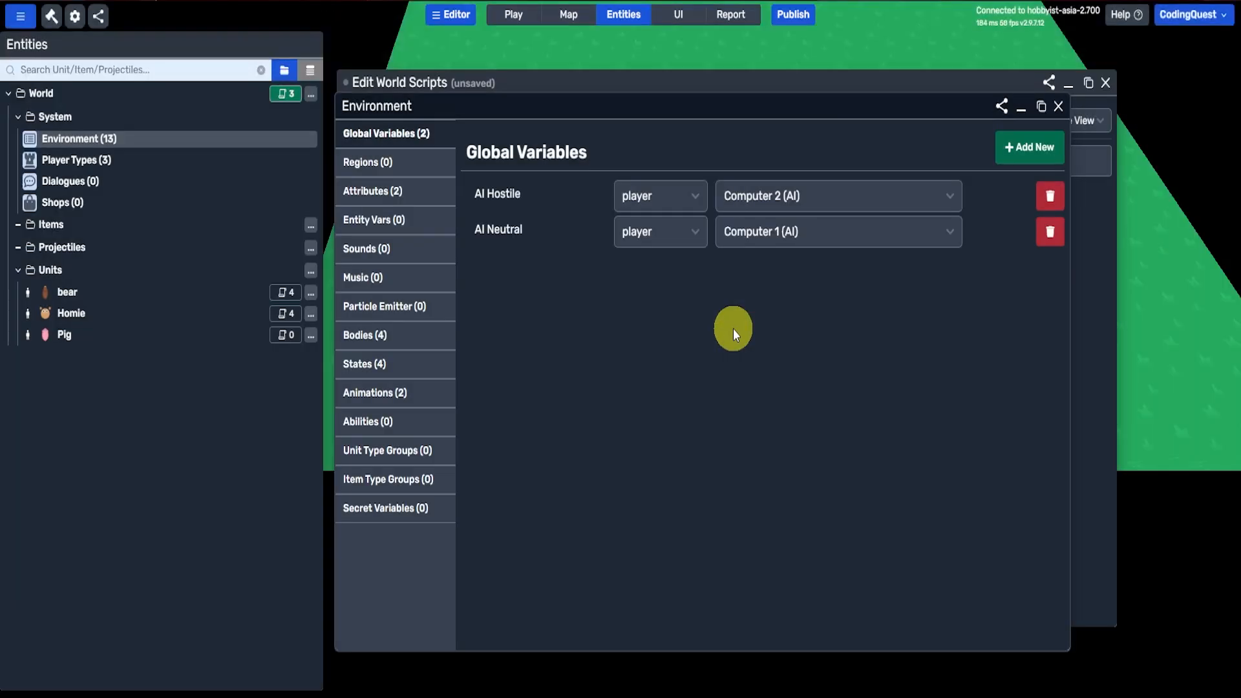
{"action": "left_click", "coordinate": [1027, 145]}
{"action": "left_click", "coordinate": [604, 289]}
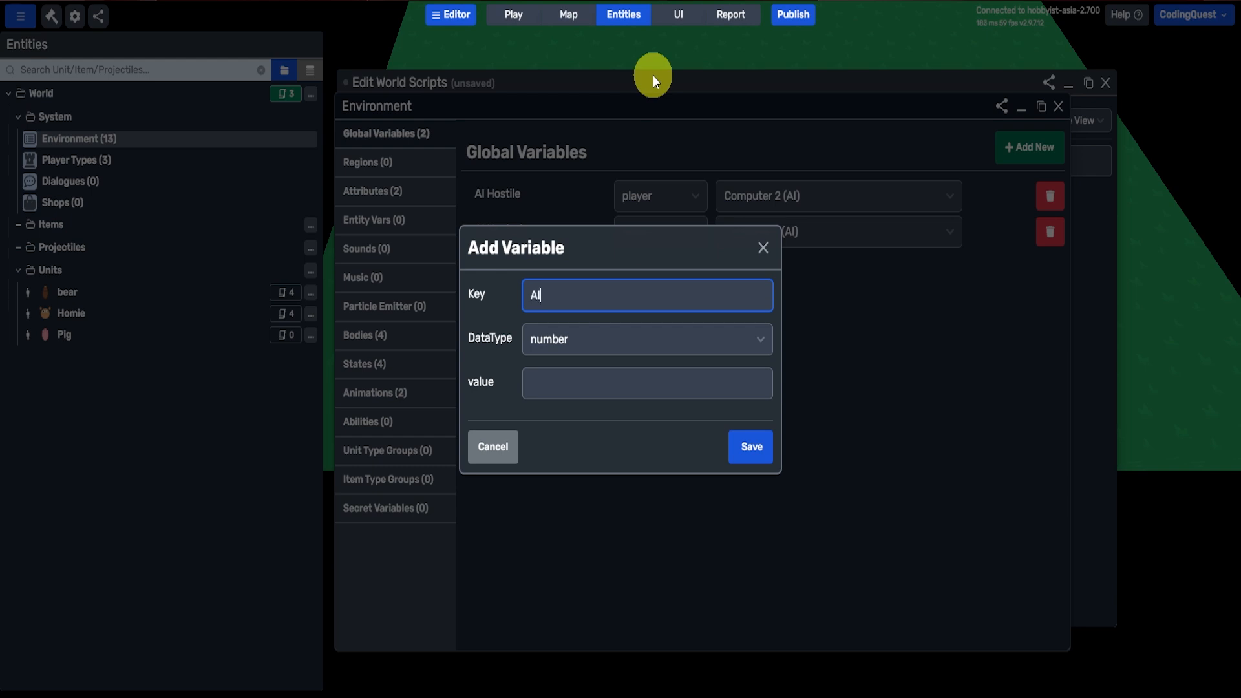
{"action": "type", "text": "AI"}
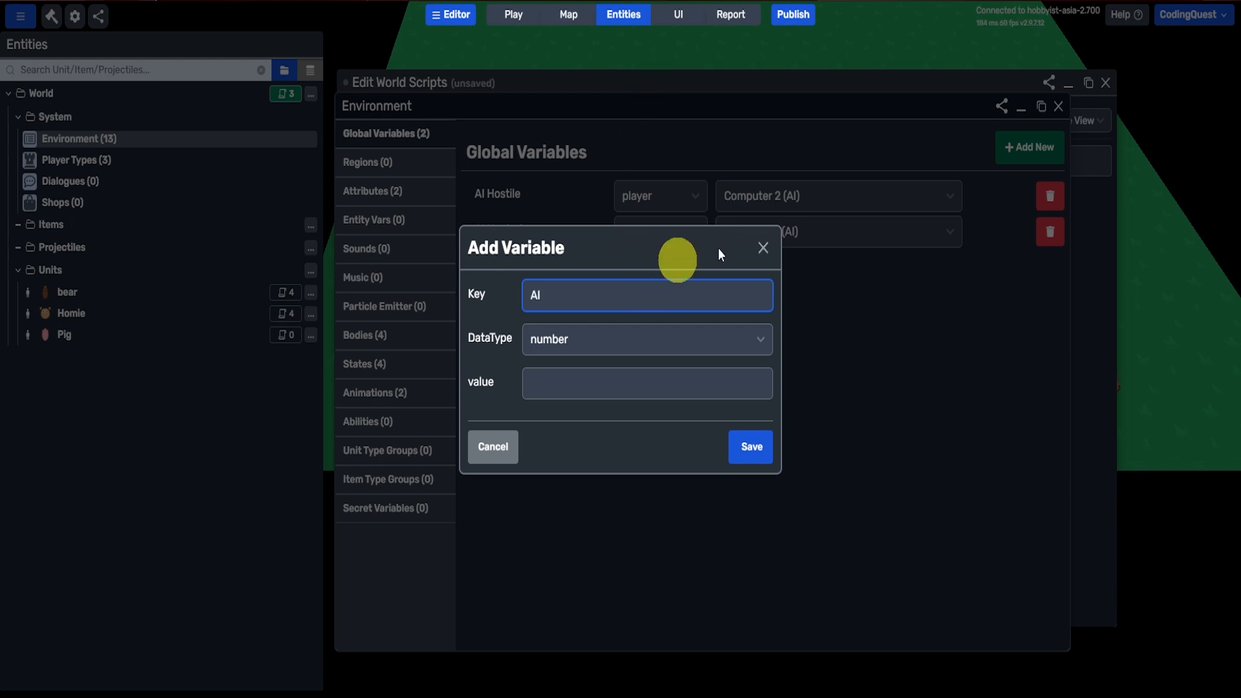
{"action": "left_click", "coordinate": [758, 250]}
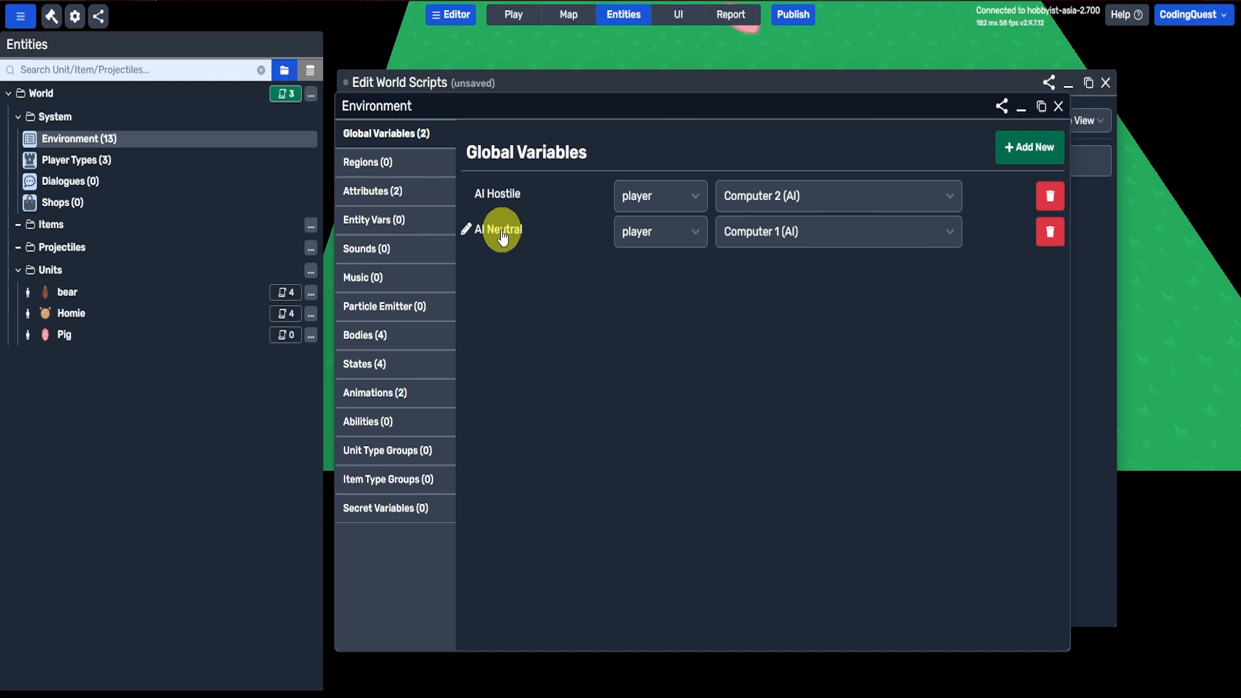
Step: Set AI Neutral to Computer 2 (AI) and AI Hostile to Computer 1 (AI), and close the environment settings
{"action": "left_click", "coordinate": [762, 231]}
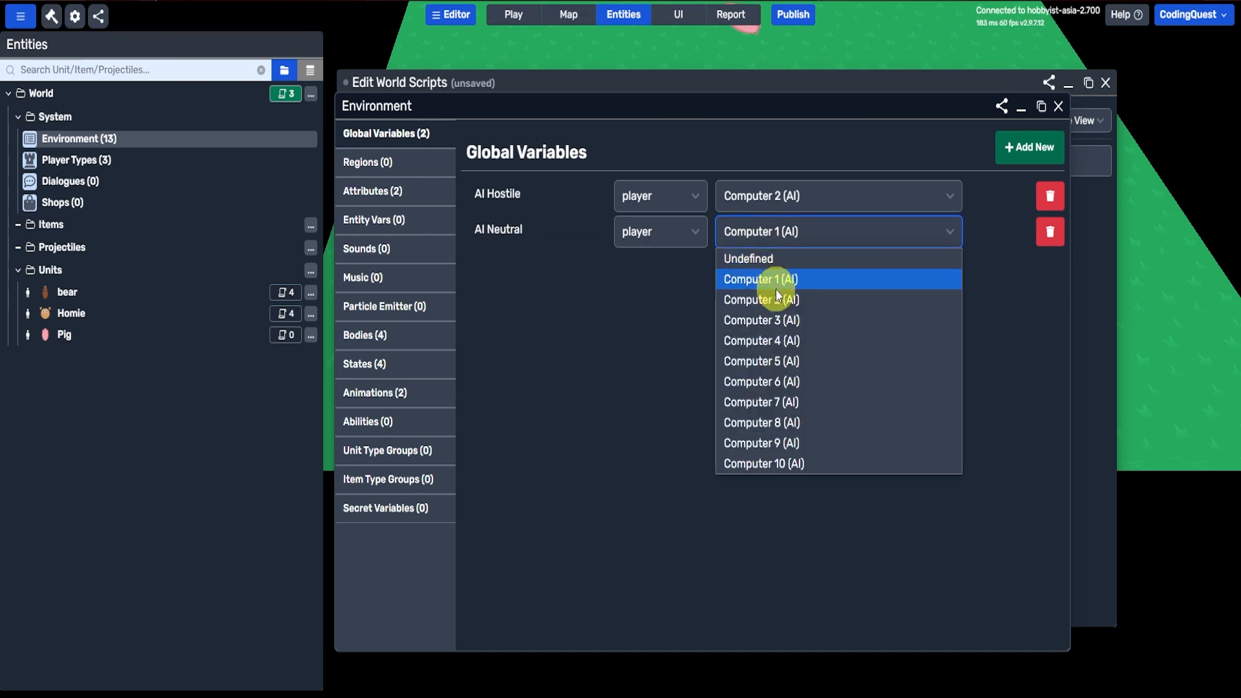
{"action": "left_click", "coordinate": [779, 300]}
{"action": "left_click", "coordinate": [789, 204]}
{"action": "left_click", "coordinate": [787, 245]}
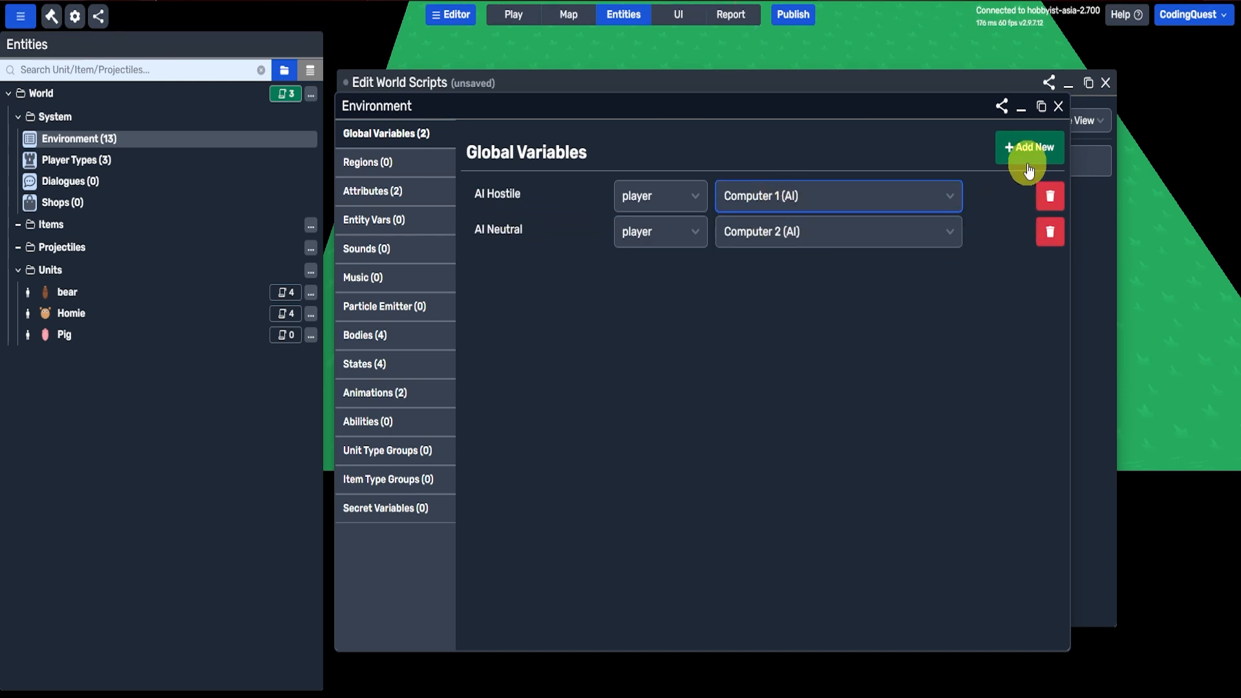
{"action": "left_click", "coordinate": [1058, 106]}
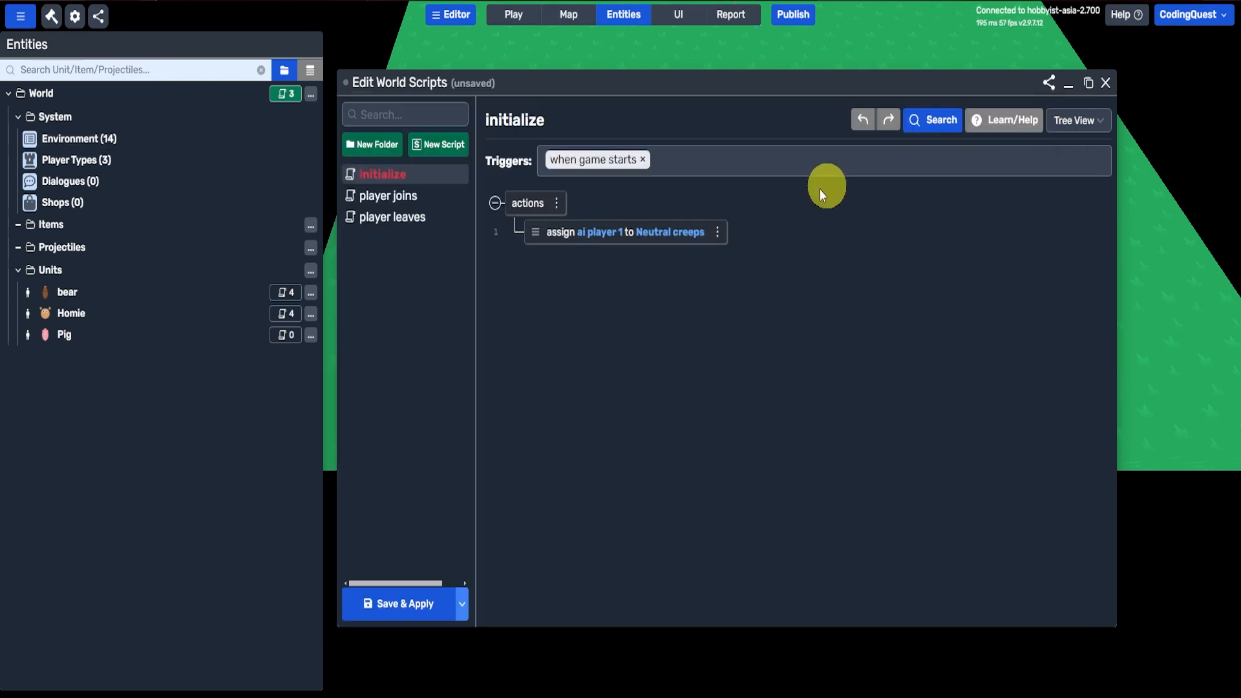
Step: Change the player in the initialize script's assign action to the AI Neutral variable
{"action": "left_click", "coordinate": [583, 231]}
{"action": "left_click", "coordinate": [445, 220]}
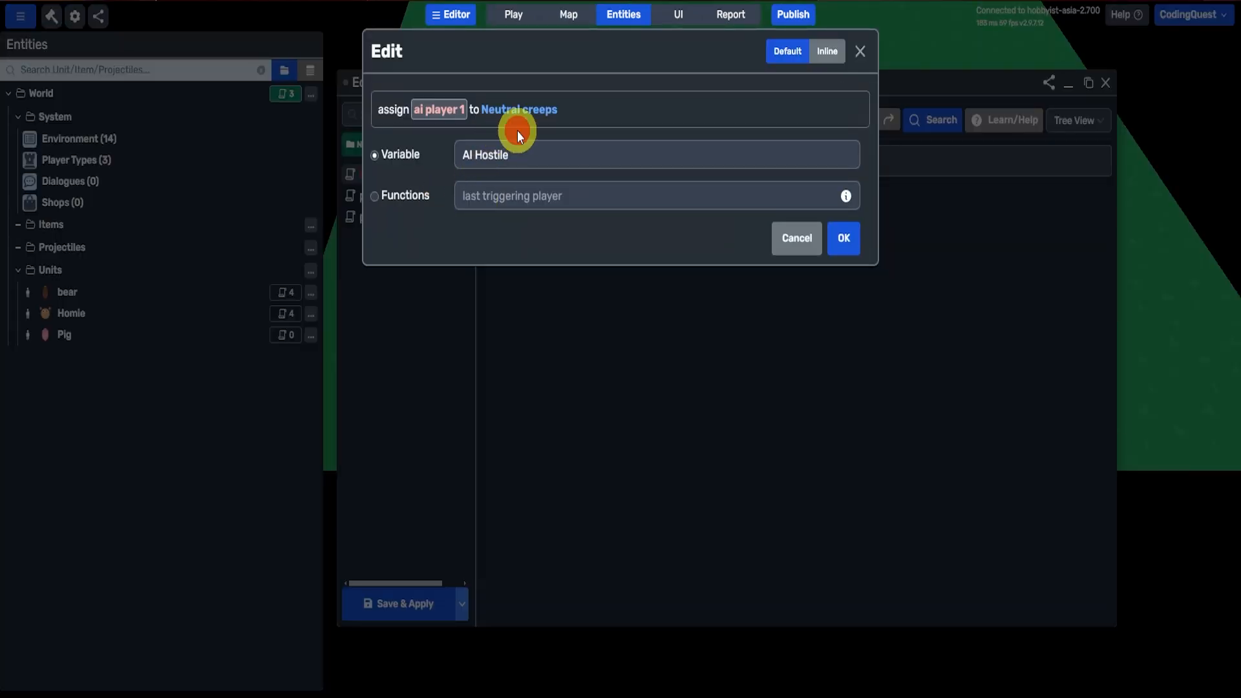
{"action": "left_click", "coordinate": [507, 154]}
{"action": "left_click", "coordinate": [515, 211]}
{"action": "left_click", "coordinate": [840, 239]}
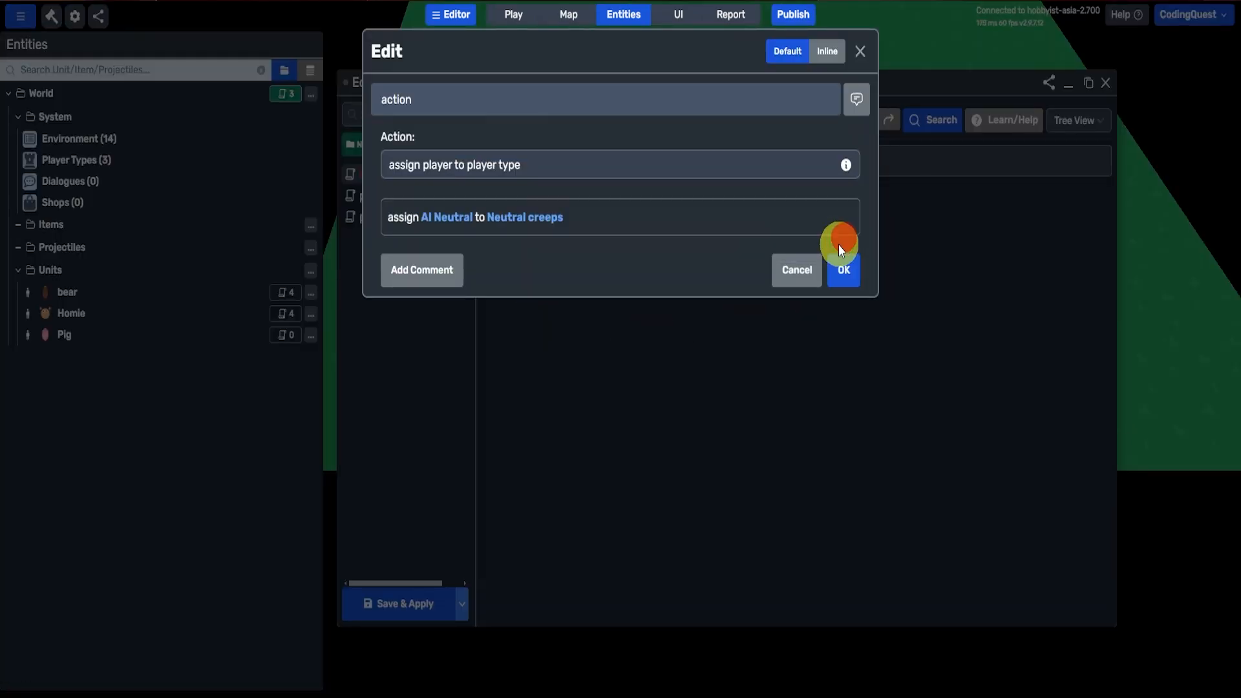
{"action": "left_click", "coordinate": [842, 270]}
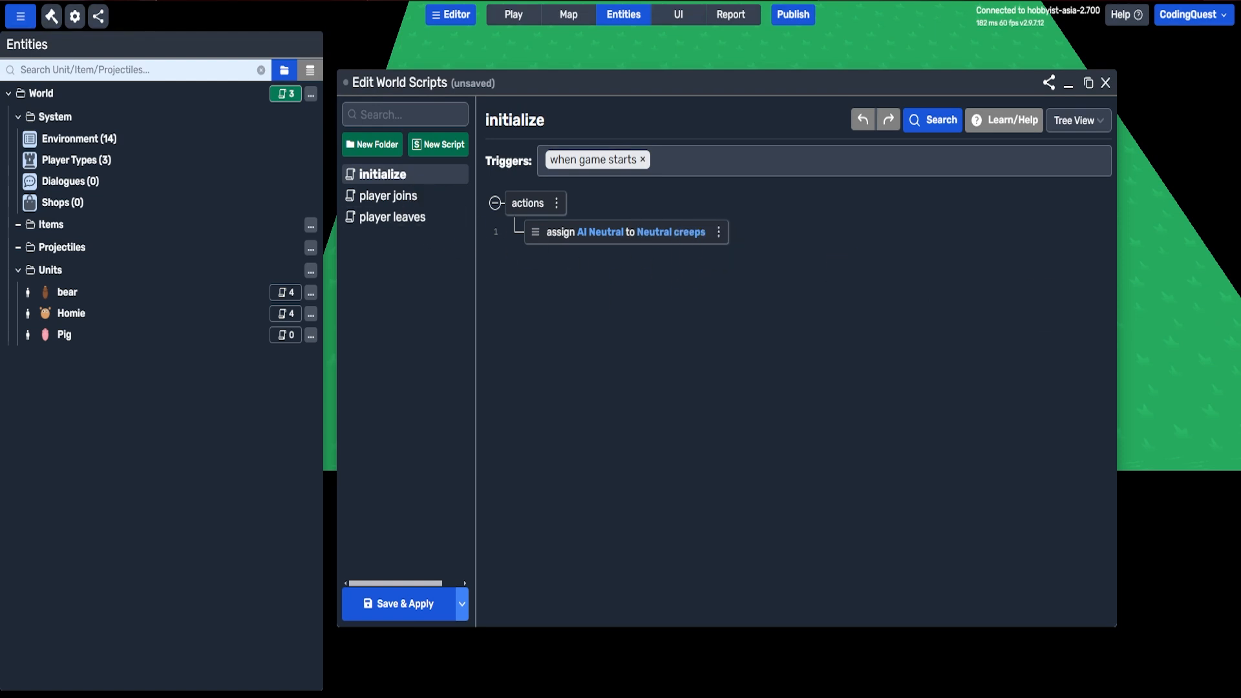
Step: Duplicate the assign action in the initialize script and make the copy assign AI Hostile to Hostile Creeps
{"action": "left_click", "coordinate": [718, 232]}
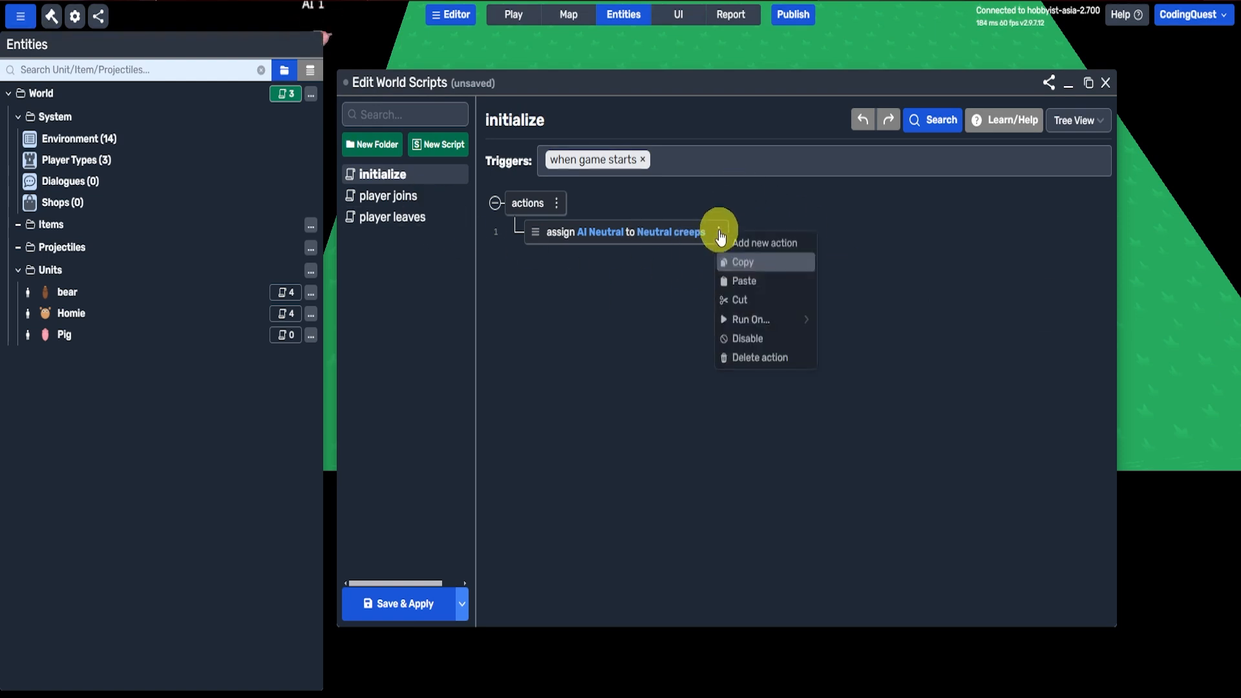
{"action": "left_click", "coordinate": [745, 279]}
{"action": "left_click", "coordinate": [615, 263]}
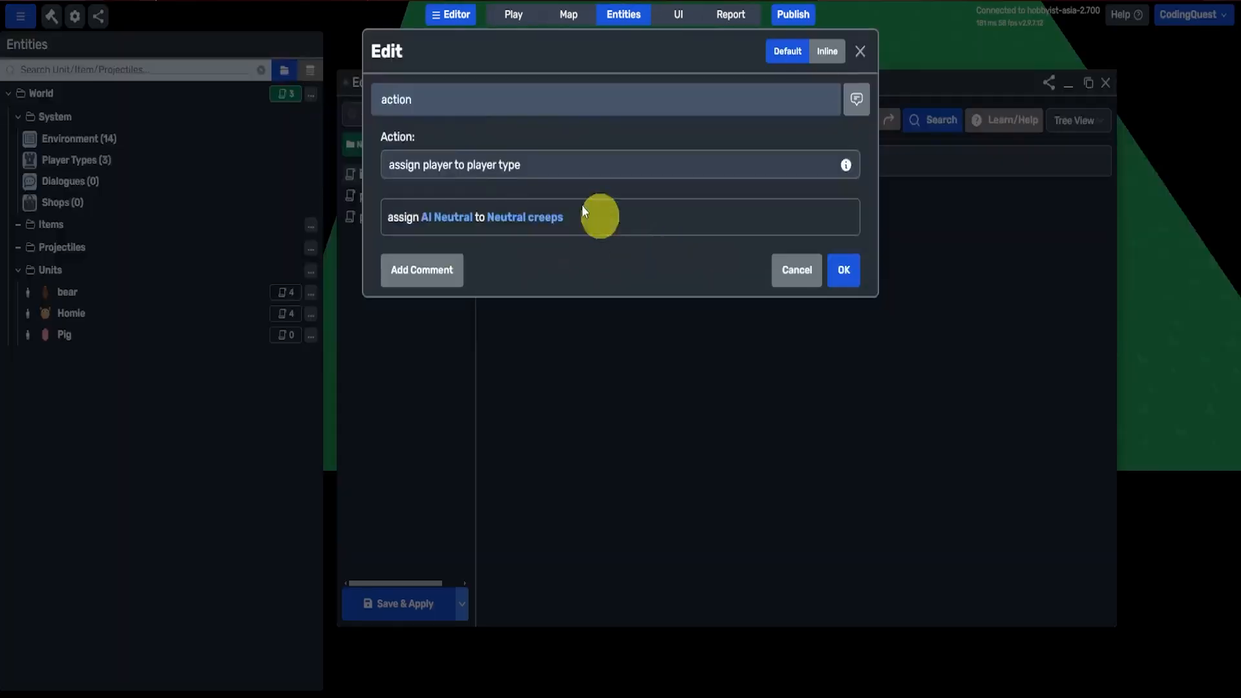
{"action": "left_click", "coordinate": [479, 217]}
{"action": "left_click", "coordinate": [521, 155]}
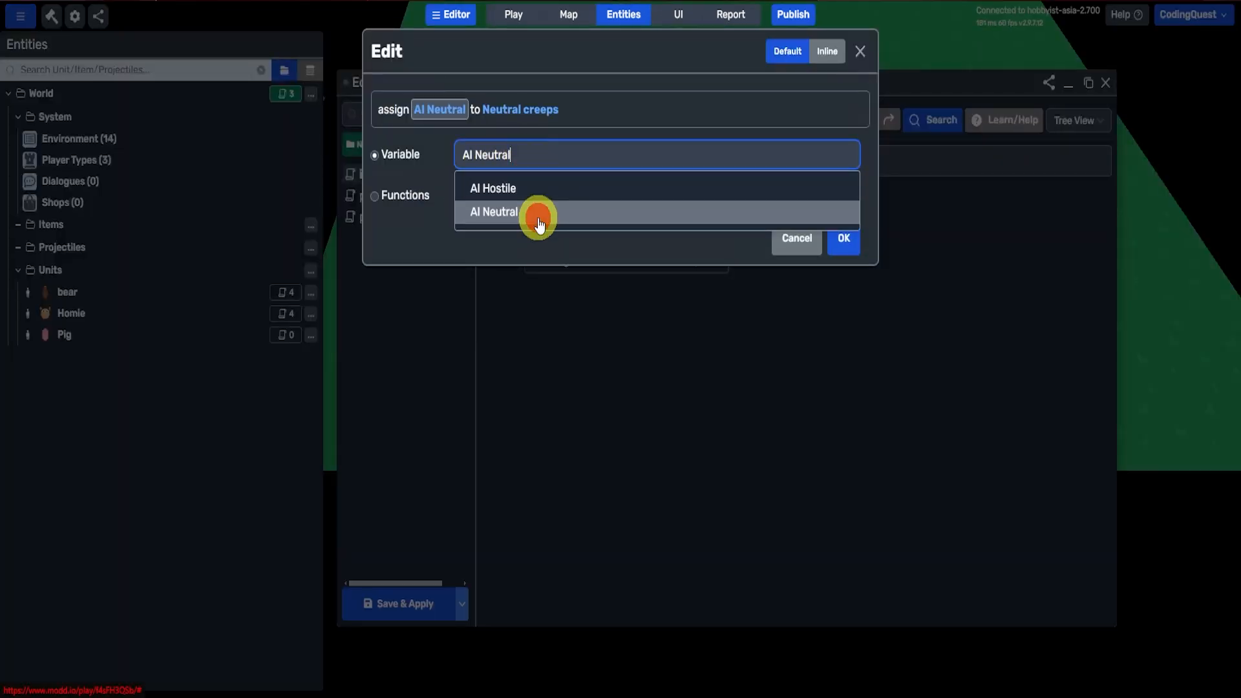
{"action": "left_click", "coordinate": [511, 189]}
{"action": "left_click", "coordinate": [514, 110]}
{"action": "left_click", "coordinate": [518, 154]}
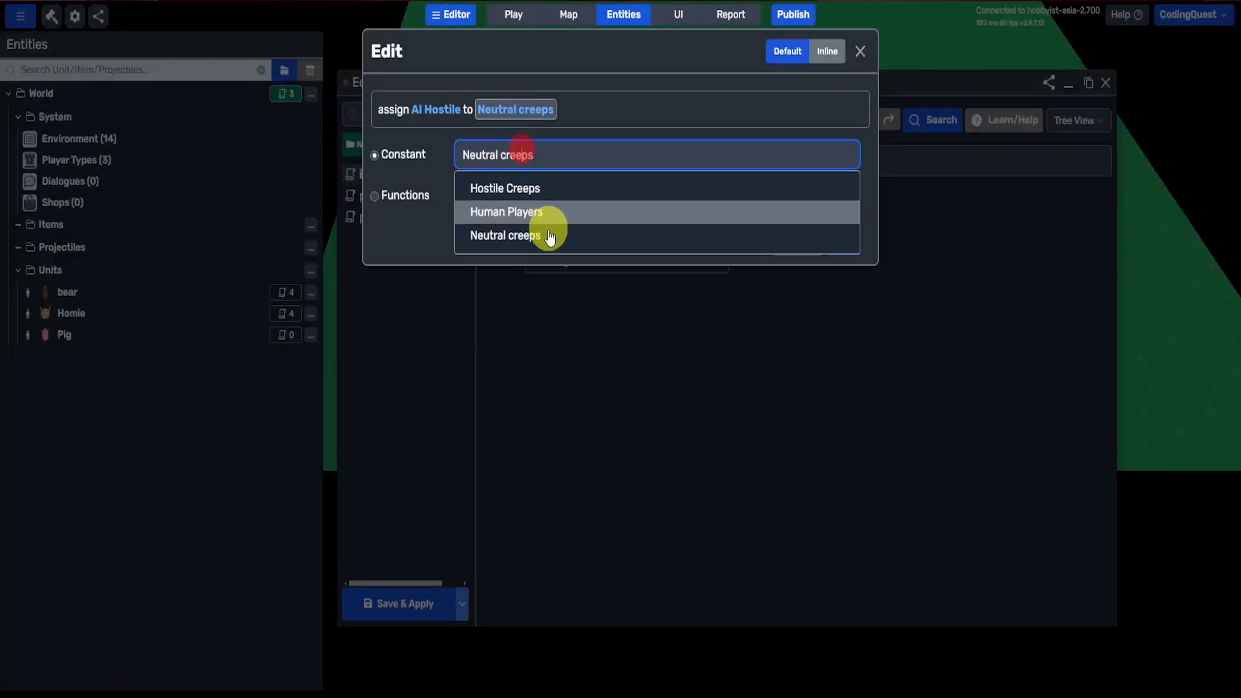
{"action": "left_click", "coordinate": [506, 188]}
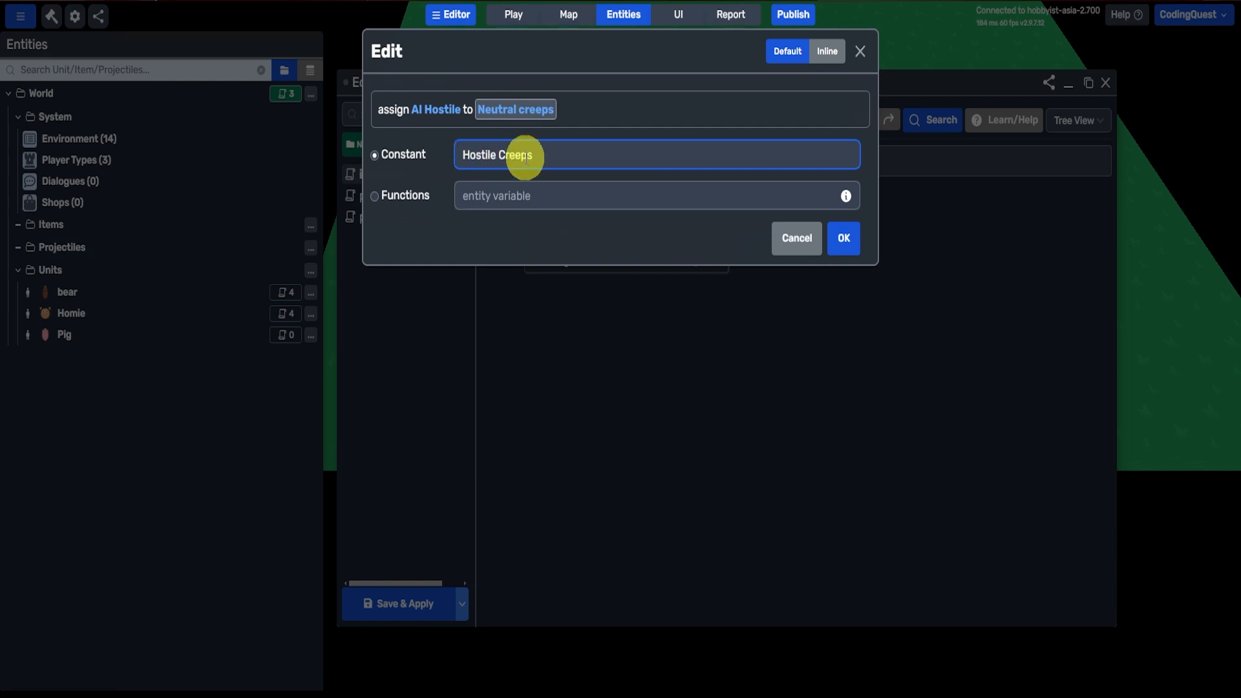
{"action": "left_click", "coordinate": [844, 238]}
{"action": "left_click", "coordinate": [843, 267]}
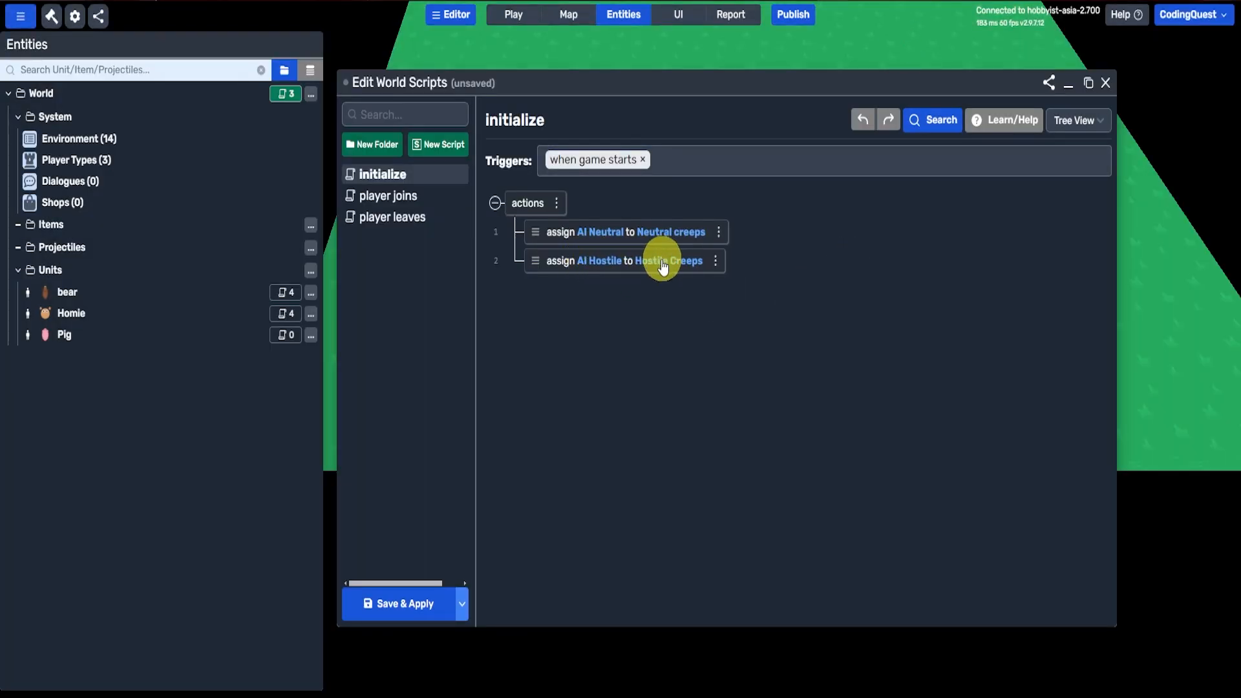
Step: Add a new world script and name it Spawns Units
{"action": "left_click", "coordinate": [442, 145]}
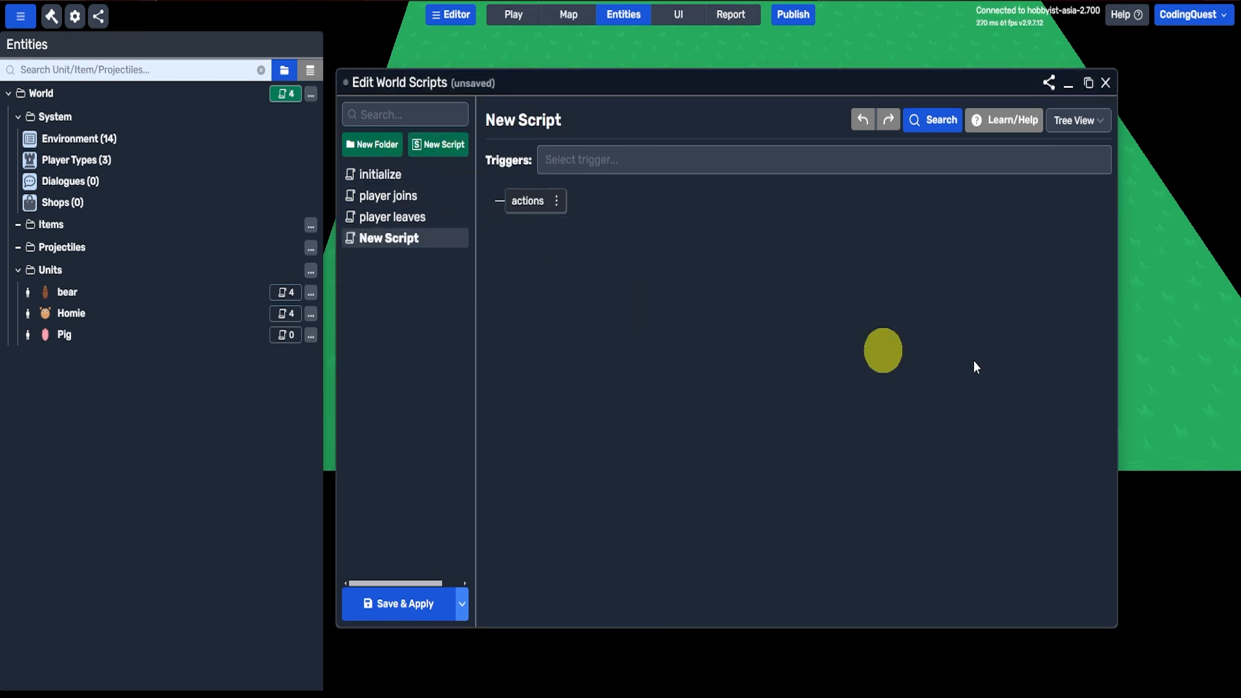
{"action": "left_click", "coordinate": [580, 114]}
{"action": "type", "text": "Spawns U"}
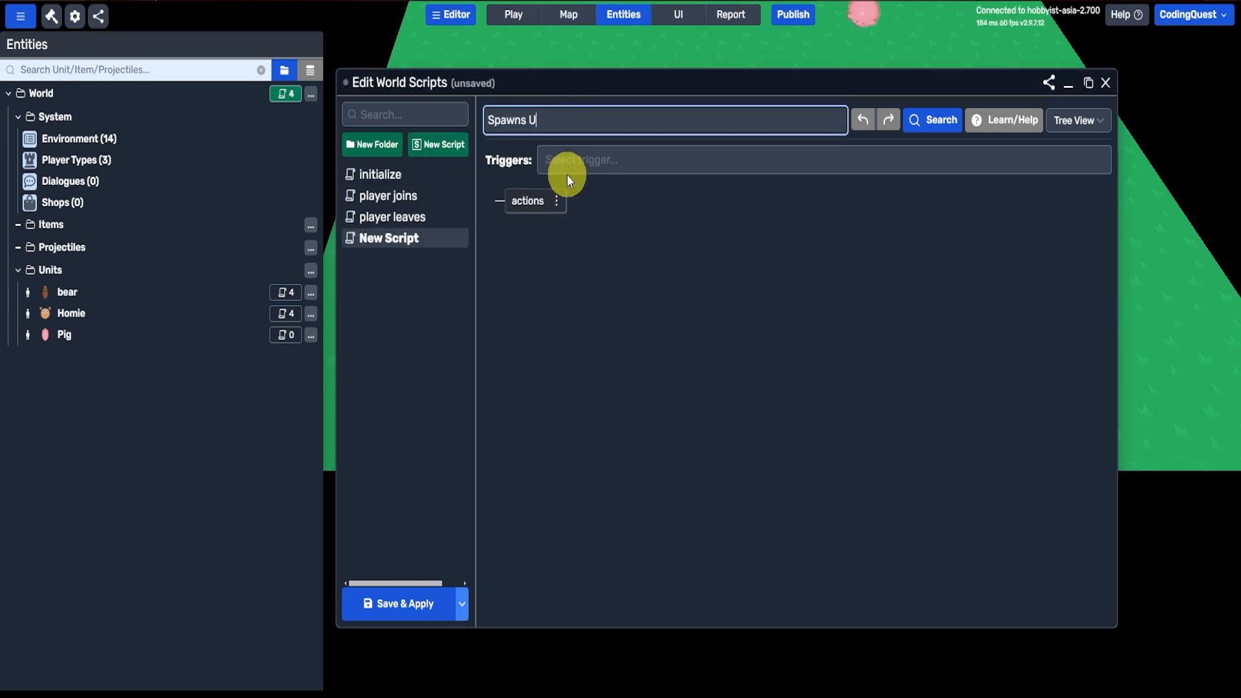
{"action": "type", "text": "nits"}
{"action": "key", "text": "Return"}
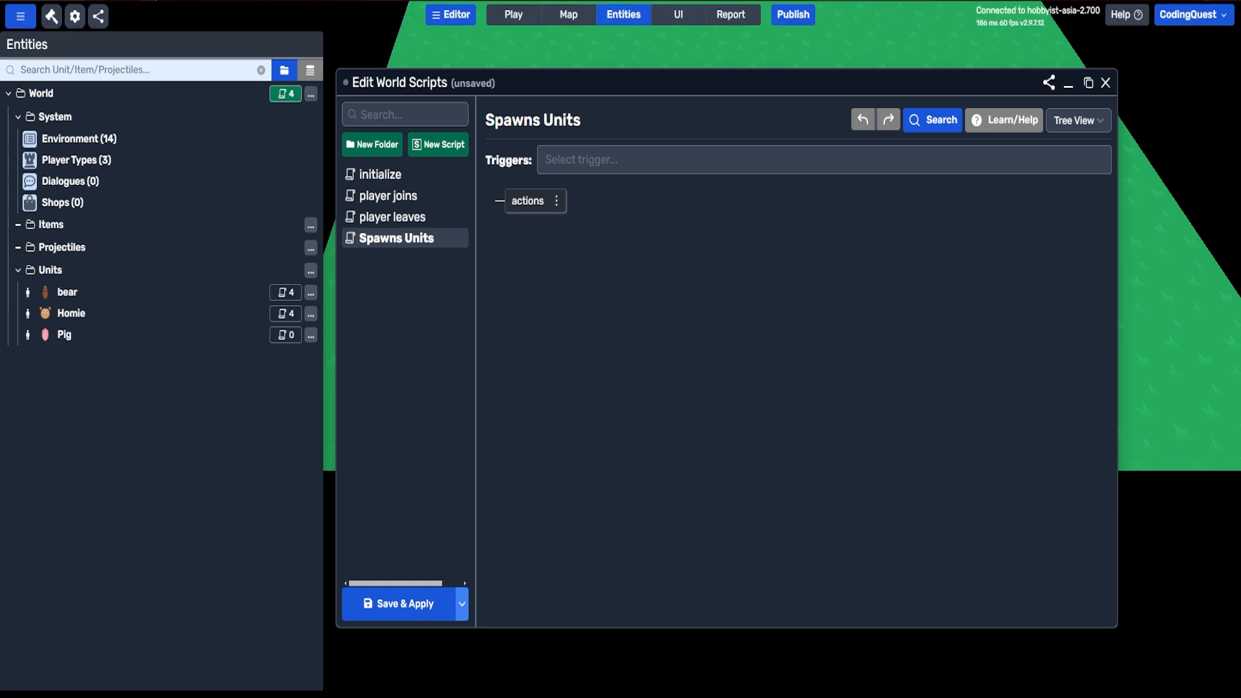
Step: Make the script run every second, creating Pig for AI Neutral while under 5 and bear for AI Hostile while under 1, at random map positions
{"action": "left_click", "coordinate": [645, 398]}
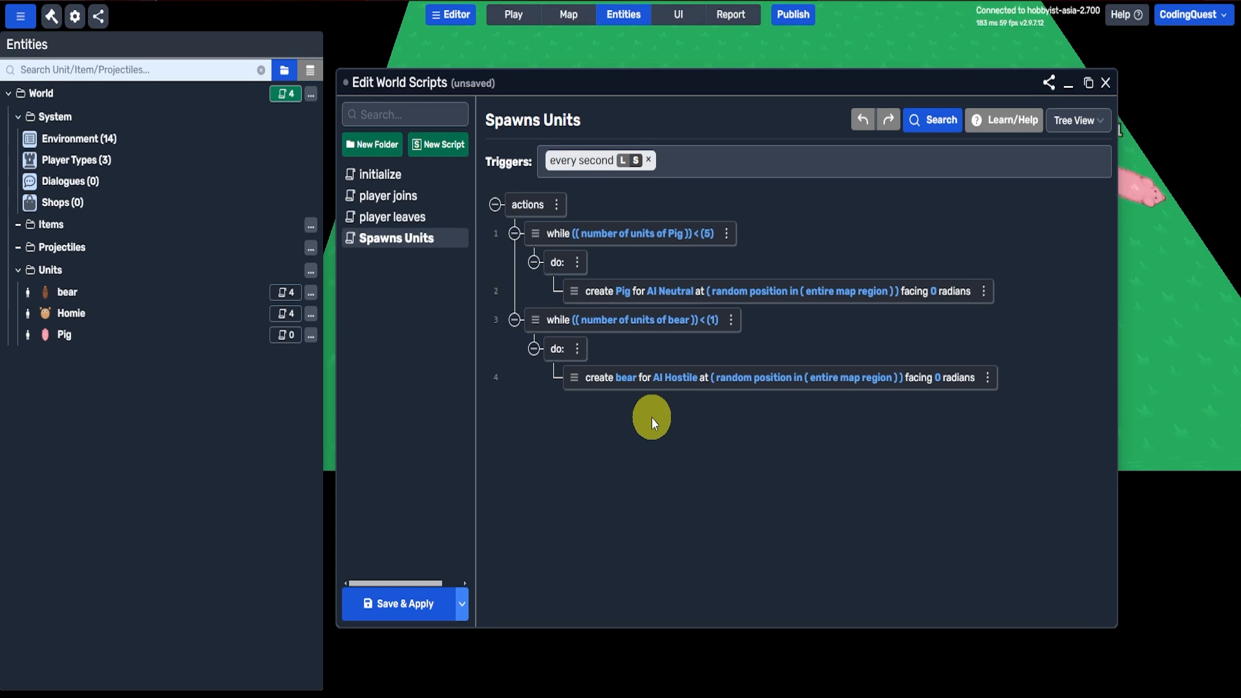
{"action": "left_click", "coordinate": [558, 167]}
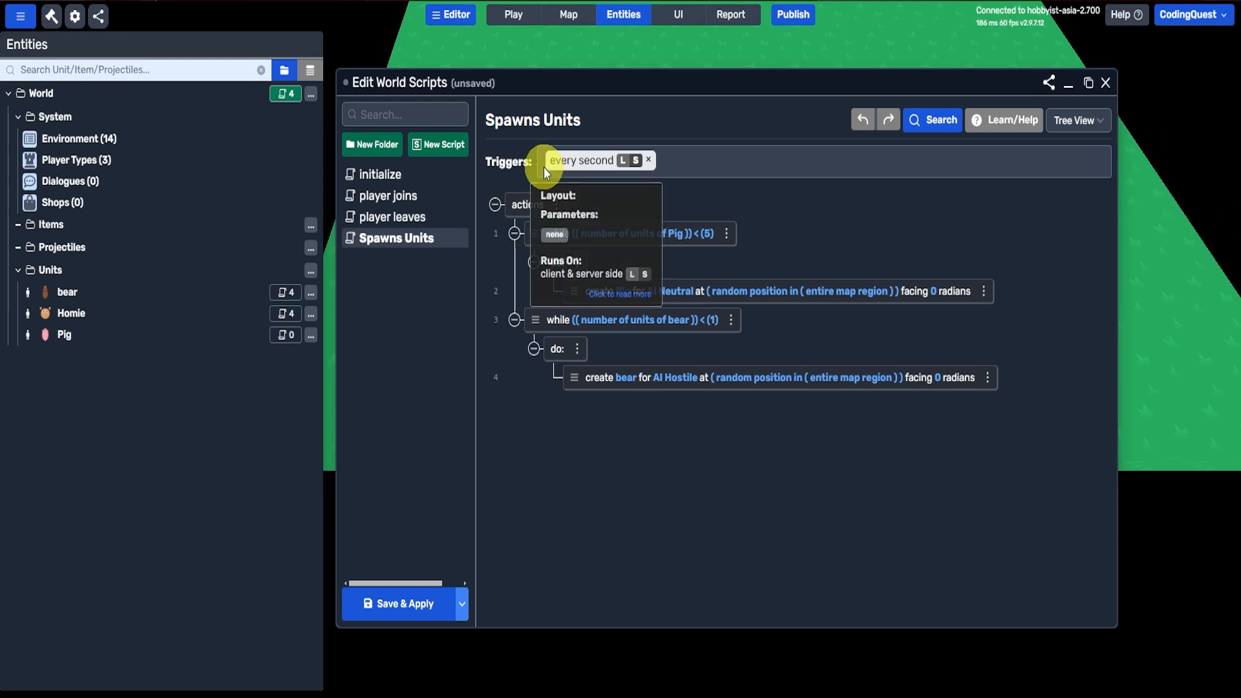
{"action": "left_click", "coordinate": [553, 174]}
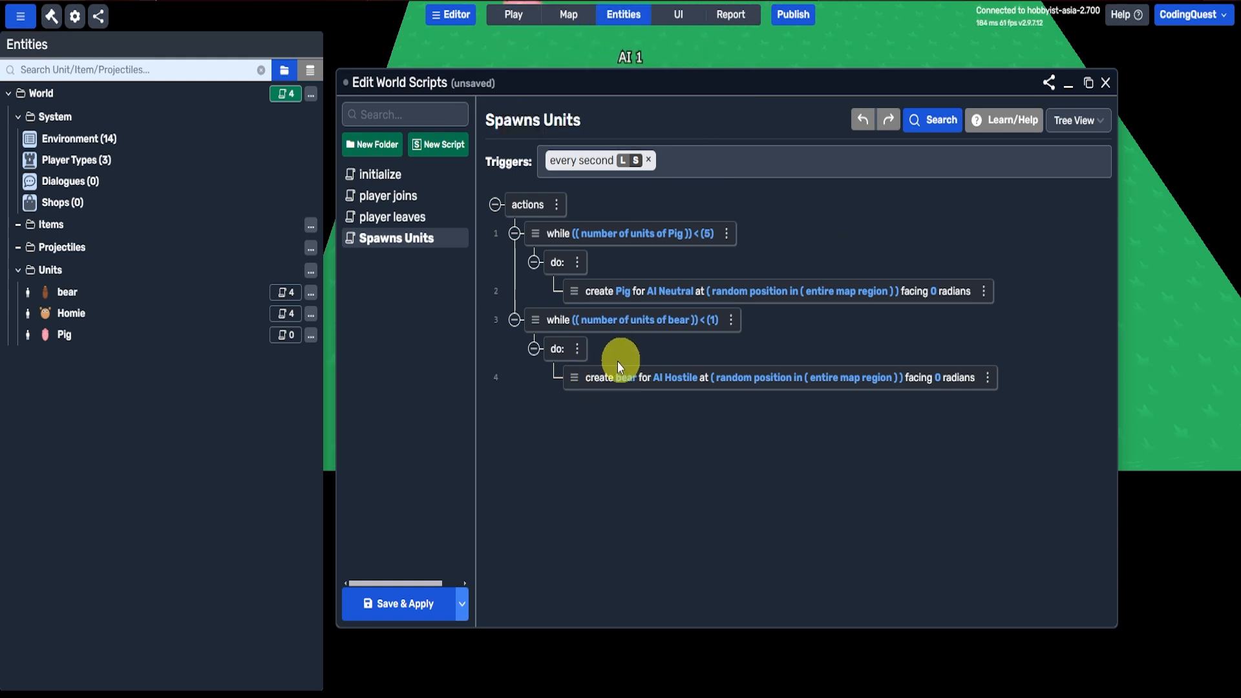
Step: Check which player variables are available for the bear's create action
{"action": "left_click", "coordinate": [676, 377]}
{"action": "left_click", "coordinate": [490, 223]}
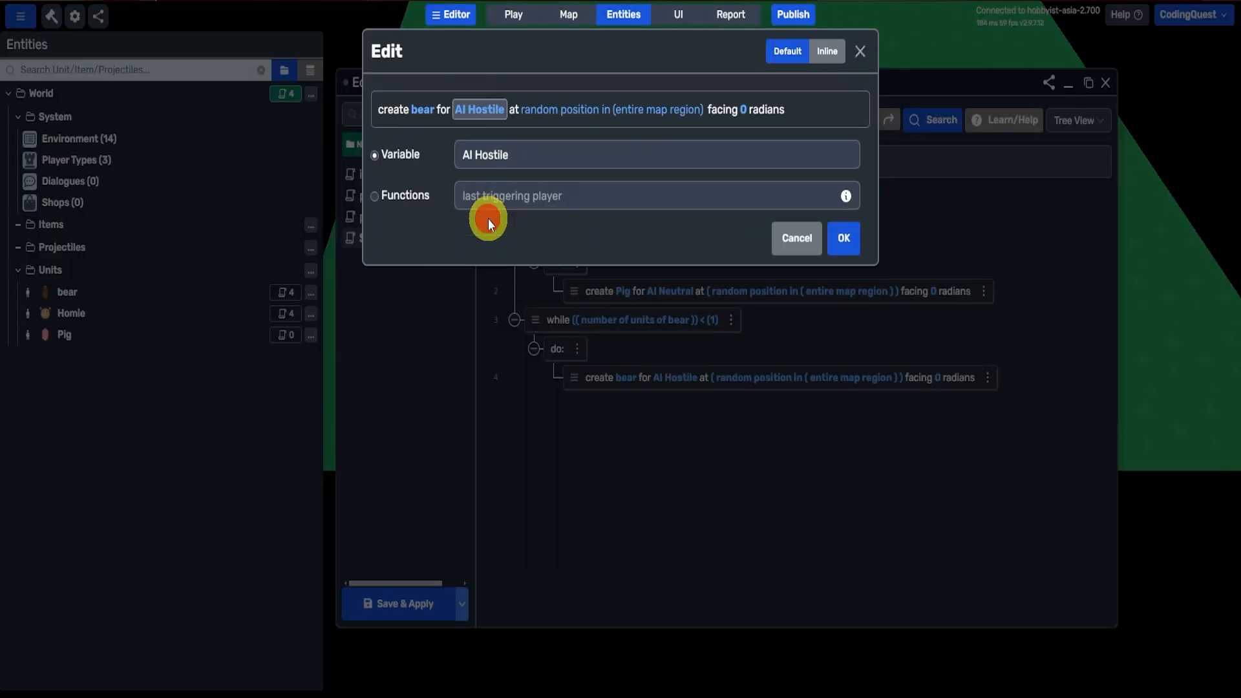
{"action": "left_click", "coordinate": [478, 154]}
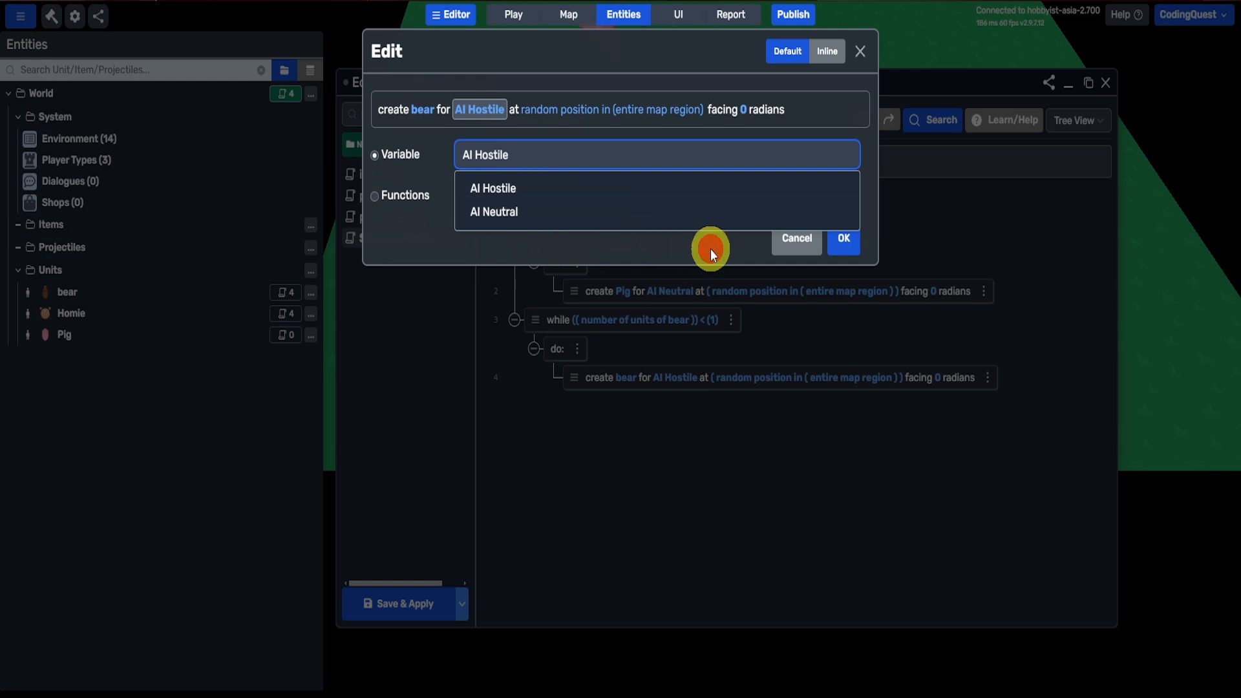
{"action": "left_click", "coordinate": [801, 238]}
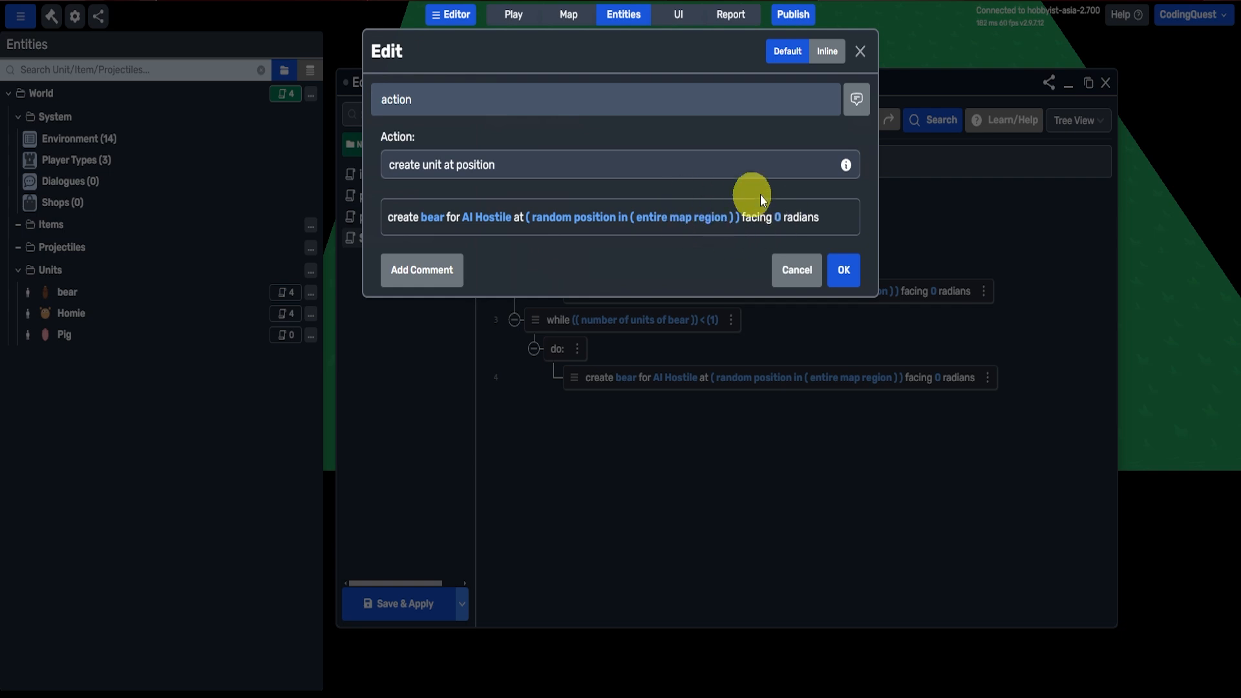
{"action": "left_click", "coordinate": [834, 275]}
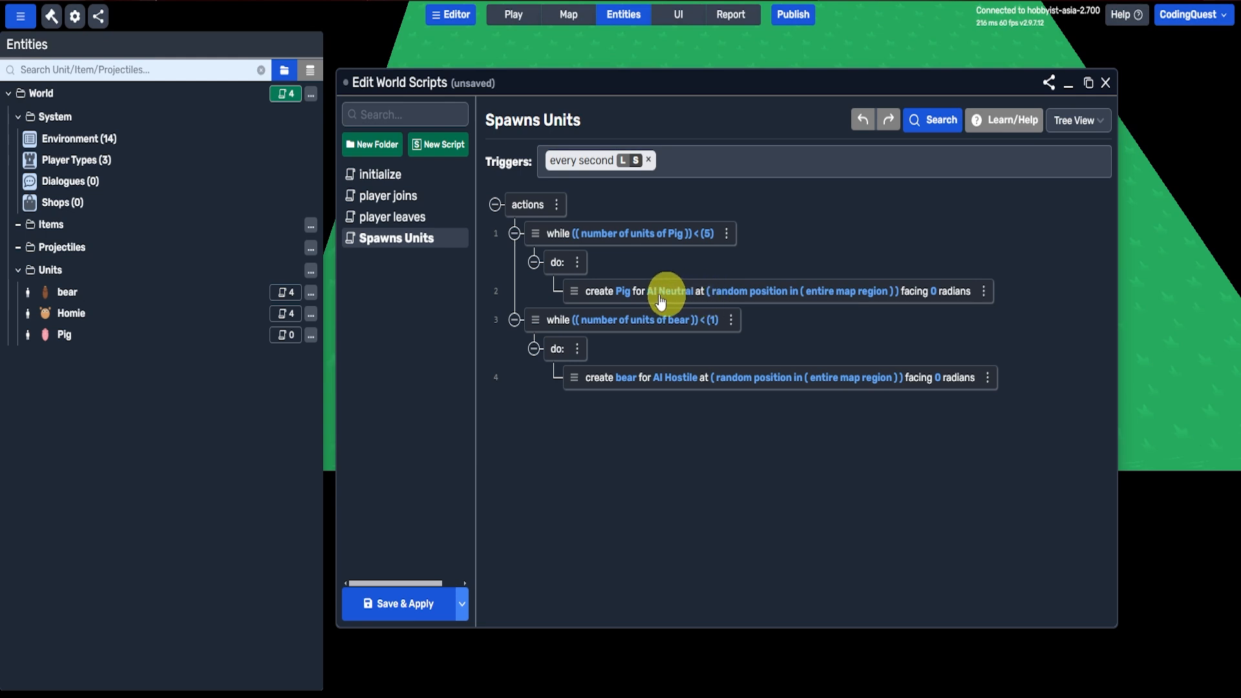
Step: Save the world script changes, reopen the world scripts and bring up the player joins script
{"action": "left_click", "coordinate": [853, 537]}
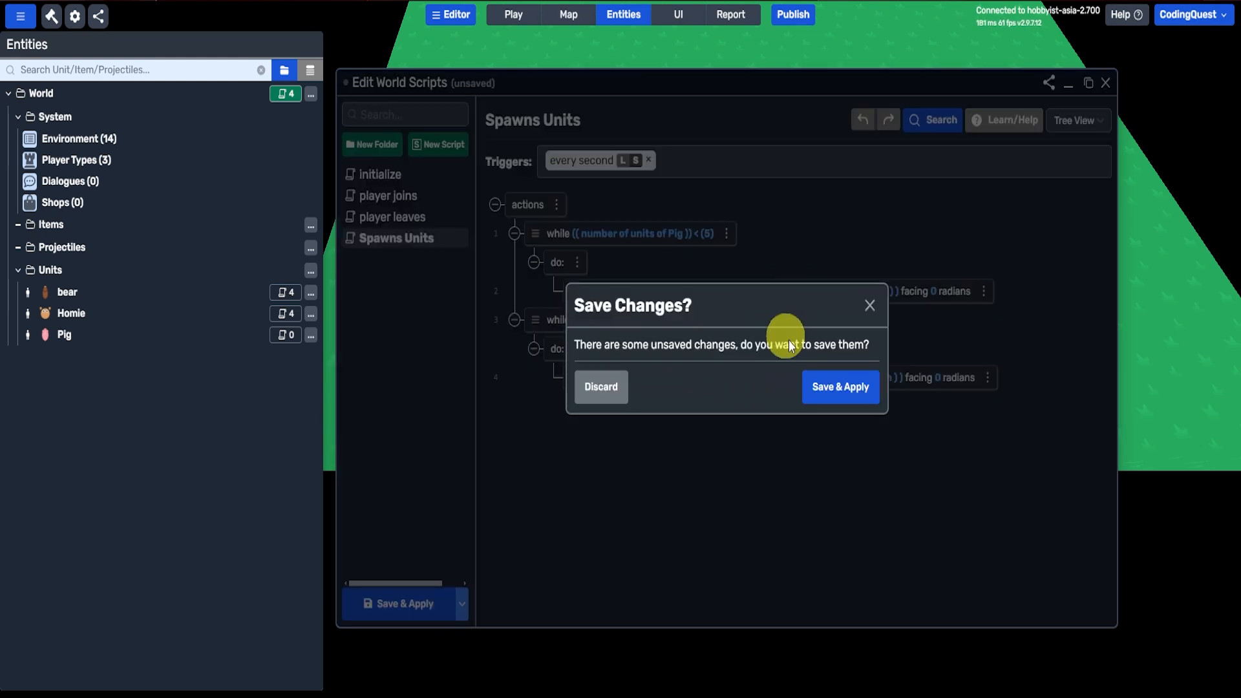
{"action": "left_click", "coordinate": [852, 386]}
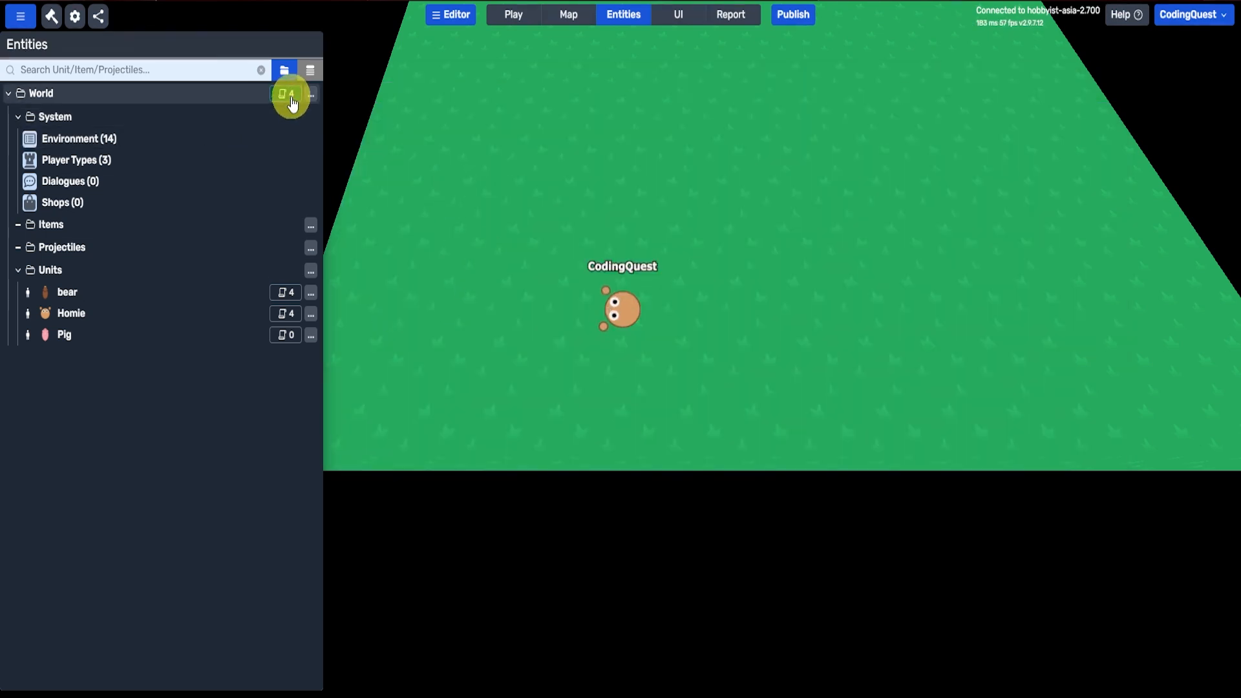
{"action": "left_click", "coordinate": [286, 94]}
{"action": "left_click", "coordinate": [515, 257]}
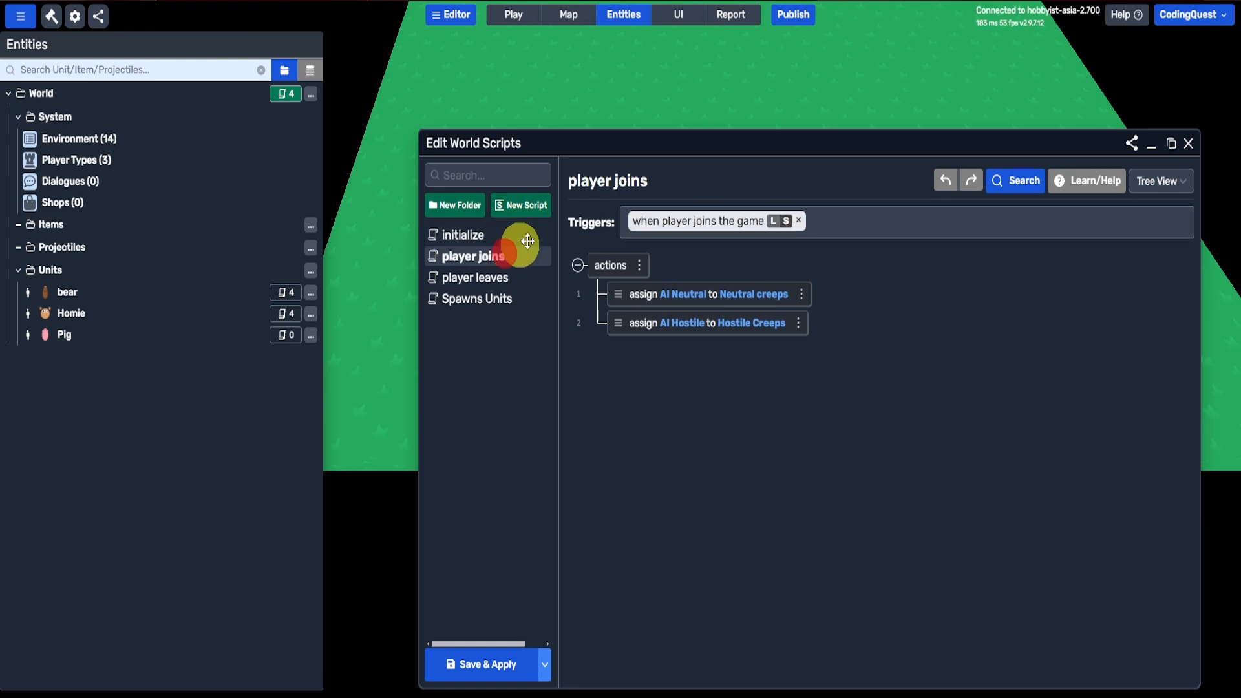
{"action": "left_click_drag", "start_coordinate": [837, 146], "coordinate": [774, 90]}
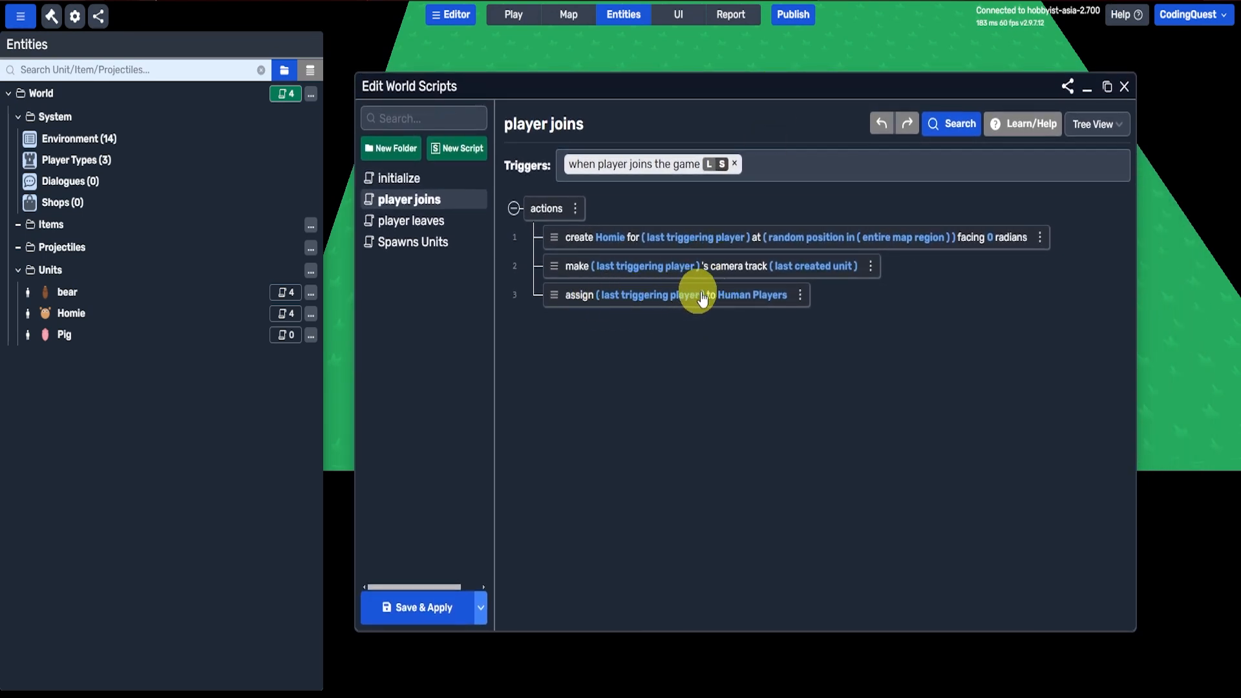
Step: Review the global variables and player types, including the Hostile Creeps diplomacy settings
{"action": "left_click", "coordinate": [132, 139]}
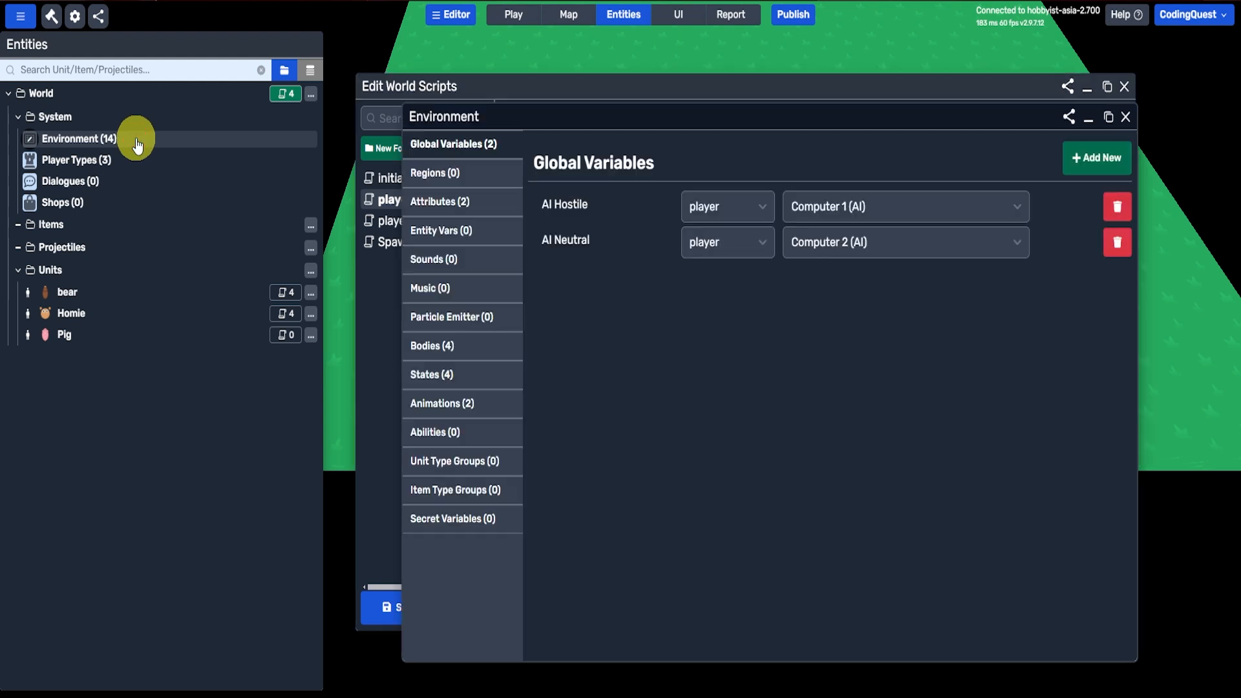
{"action": "left_click", "coordinate": [118, 160]}
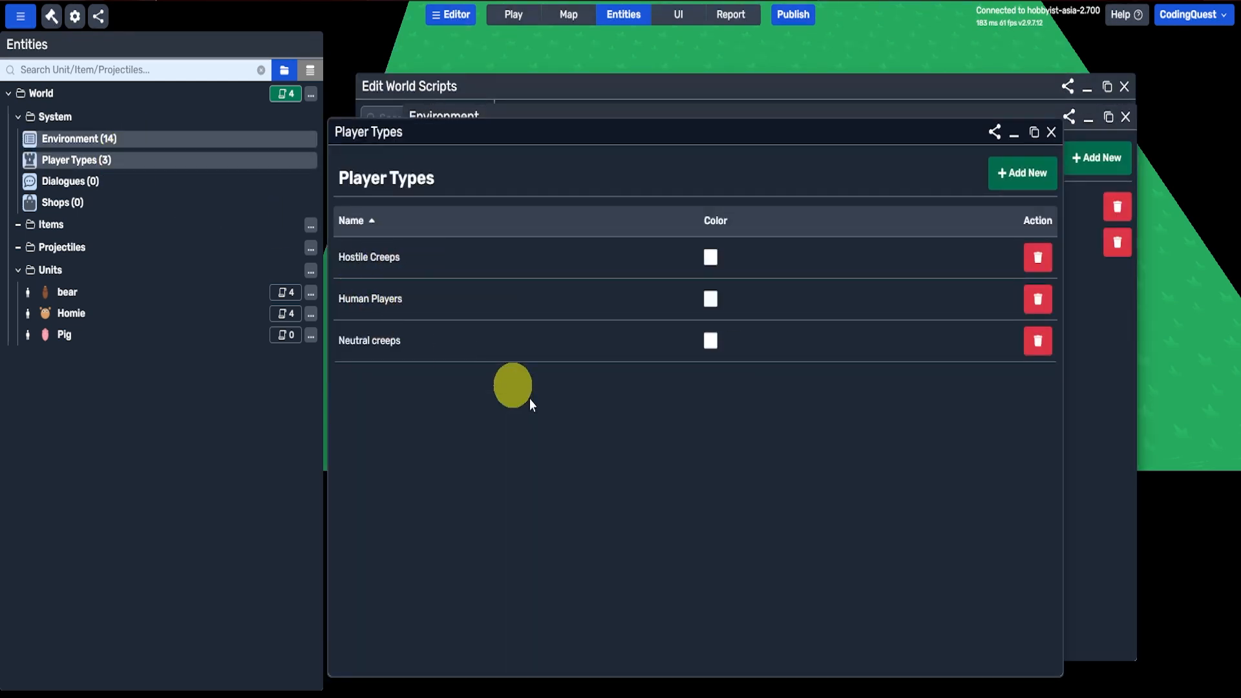
{"action": "key", "text": "Escape"}
{"action": "key", "text": "Escape"}
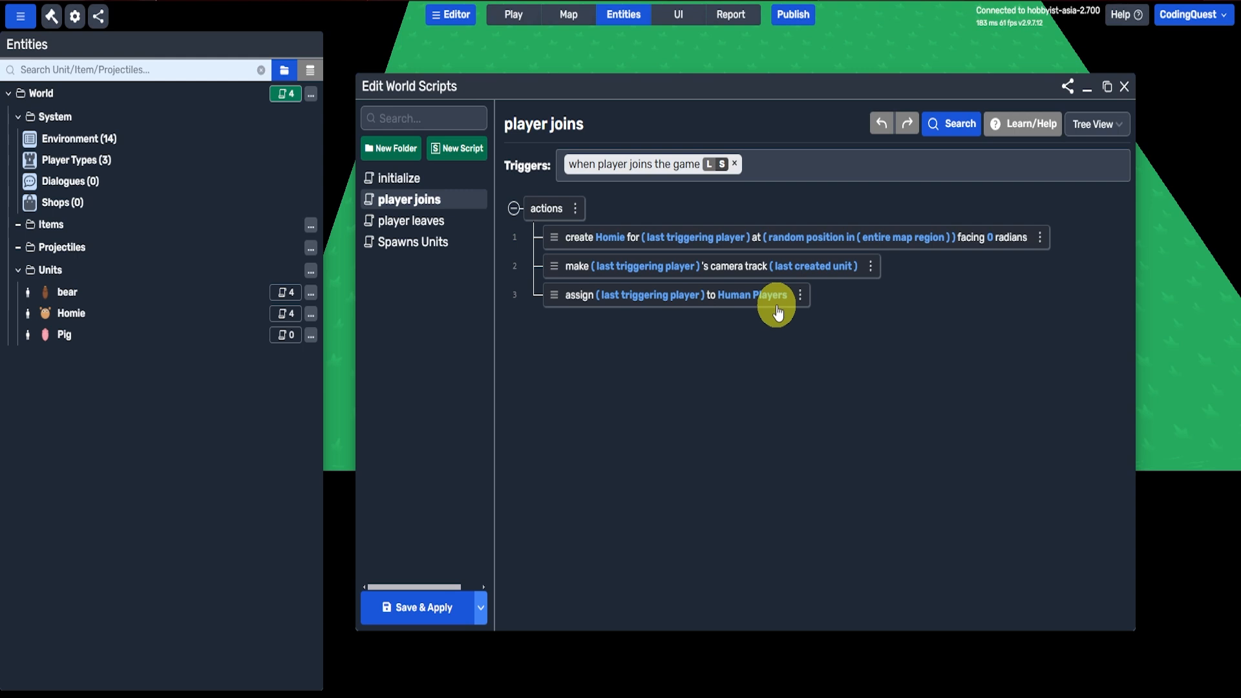
{"action": "left_click", "coordinate": [76, 160]}
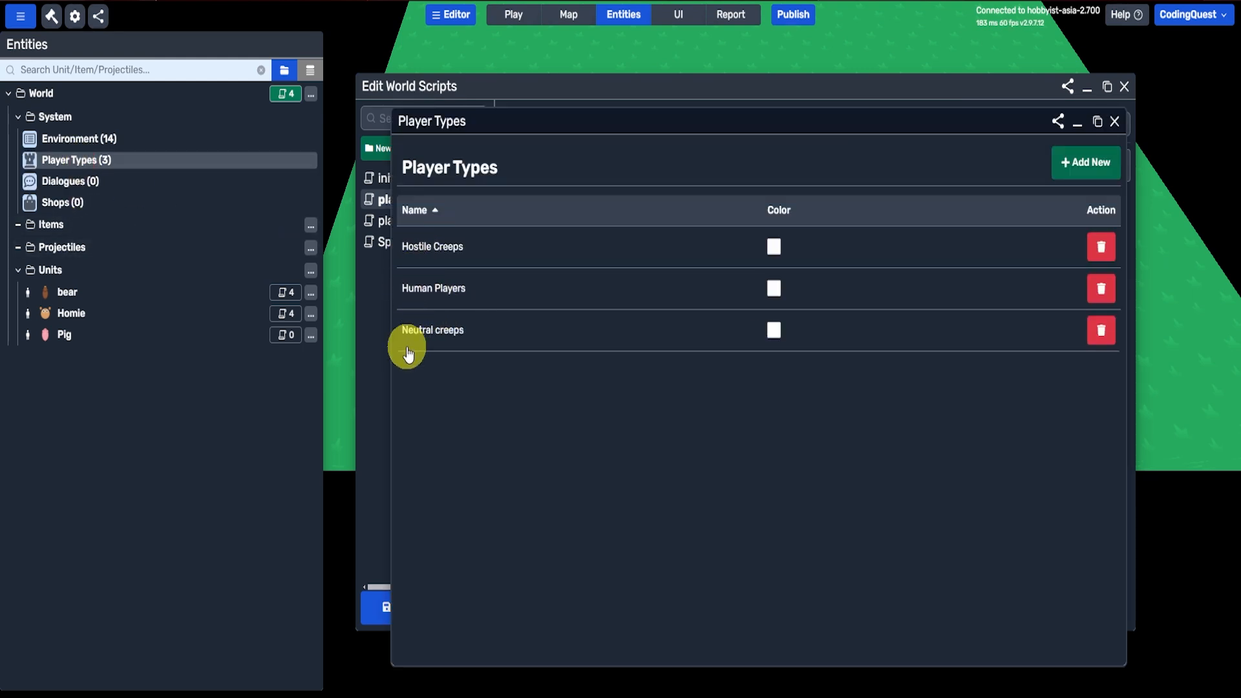
{"action": "left_click", "coordinate": [409, 248]}
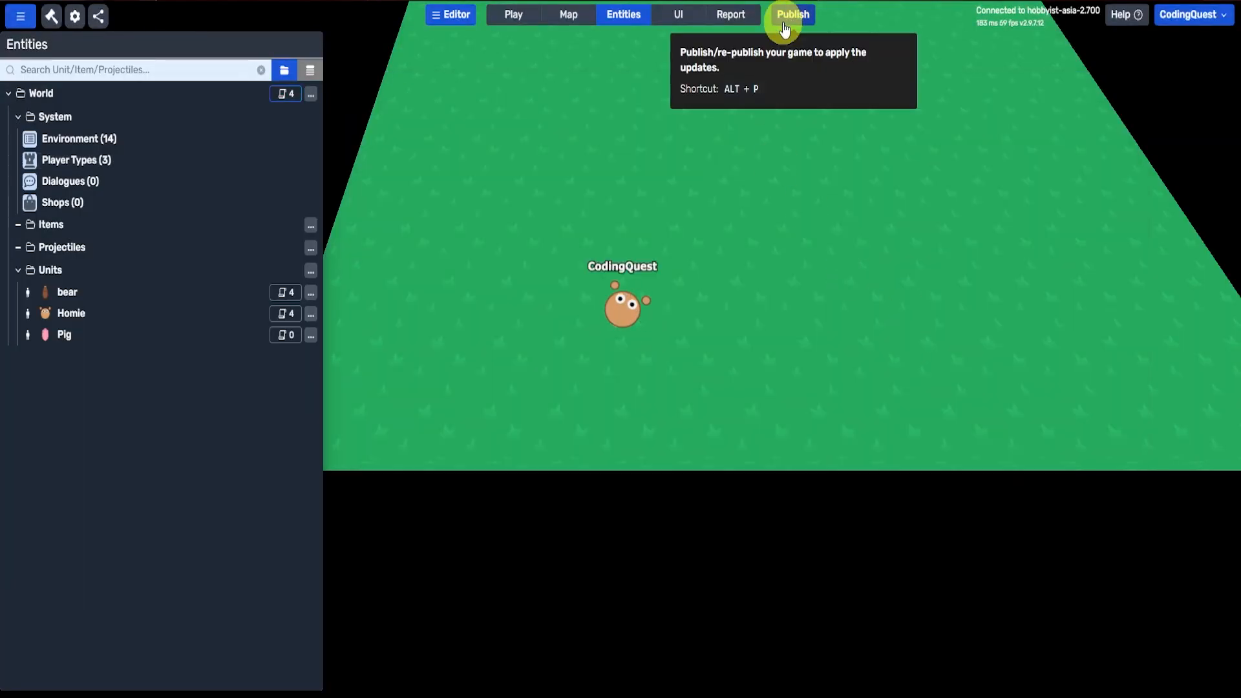
Step: Save and republish the game
{"action": "left_click", "coordinate": [790, 24]}
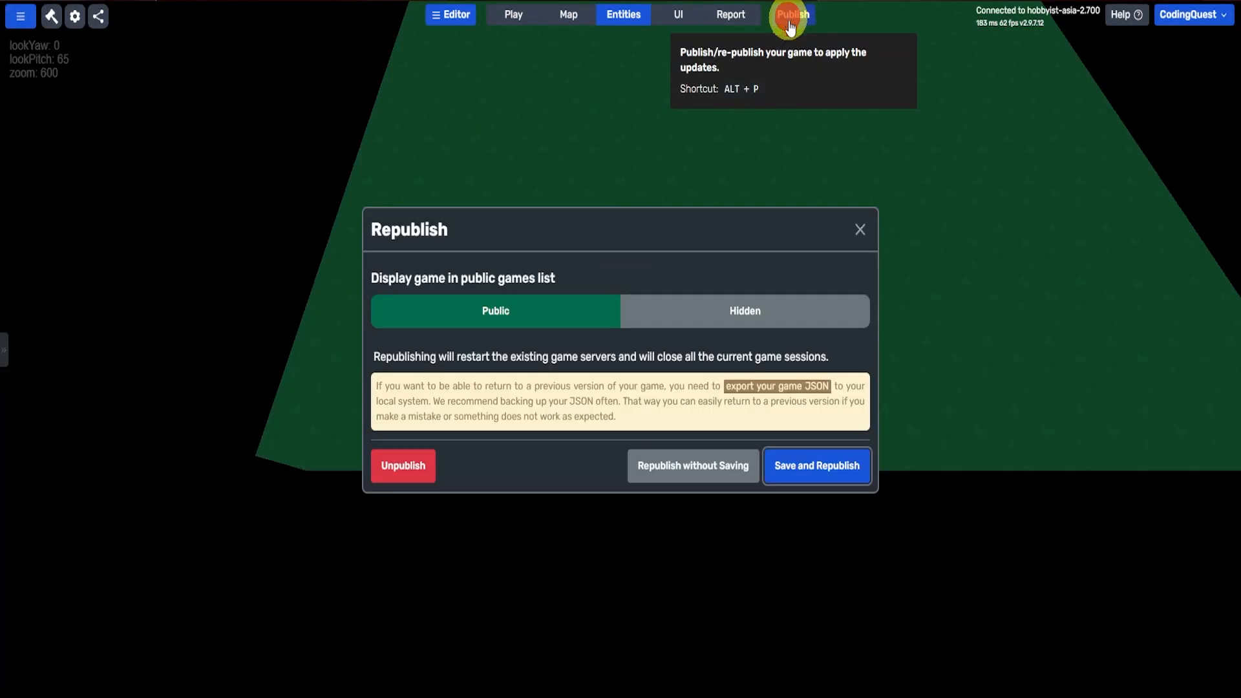
{"action": "left_click", "coordinate": [825, 475]}
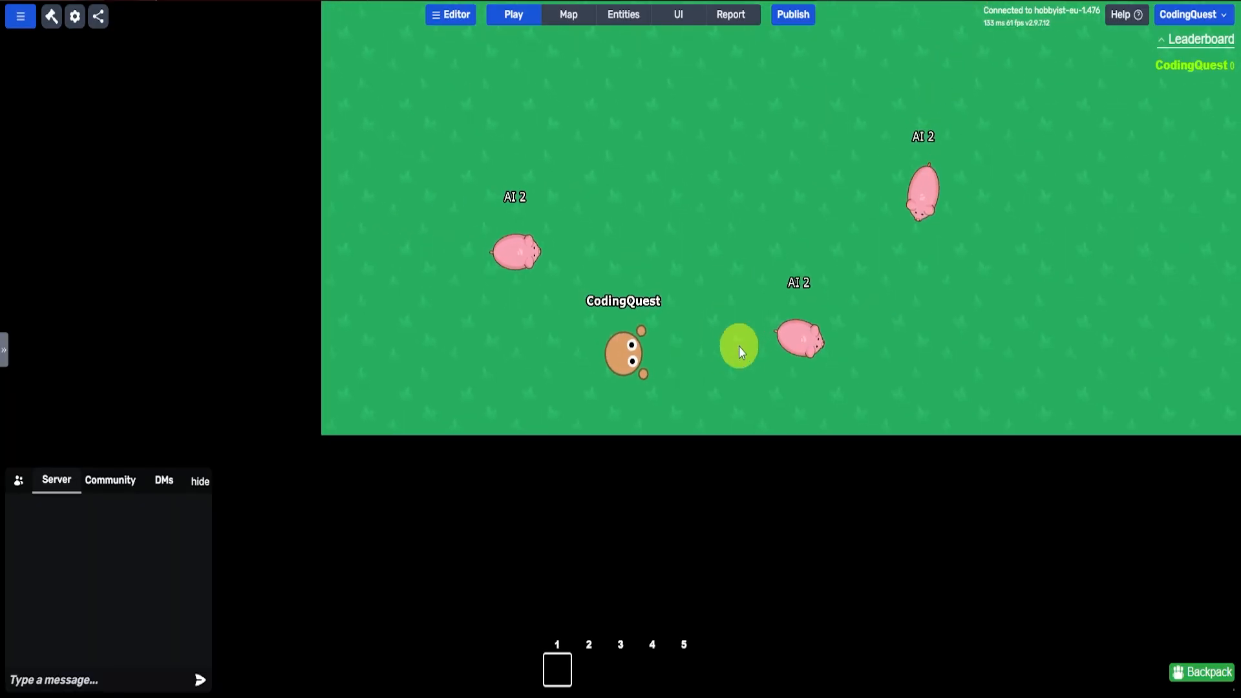
Step: Play-test the game by moving the character around the pigs and the bear to examine their AI behaviour
{"action": "key", "text": "w"}
{"action": "key", "text": "d"}
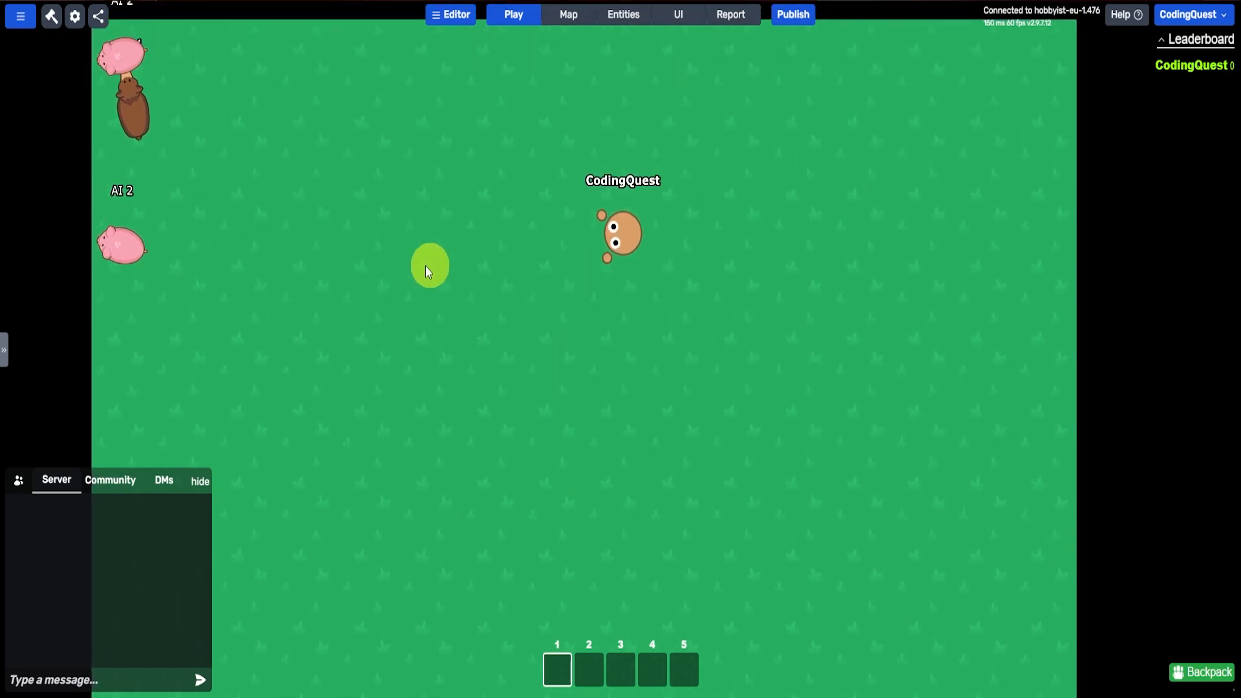
{"action": "key", "text": "a"}
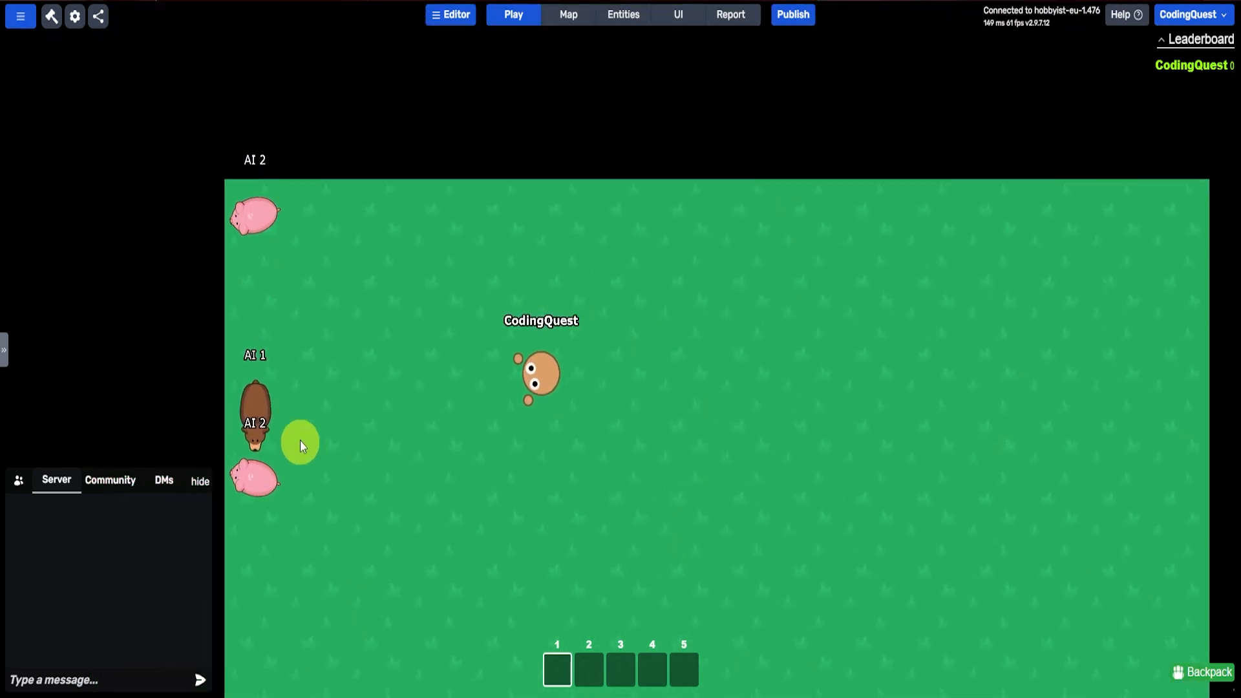
{"action": "key", "text": "s"}
{"action": "key", "text": "a"}
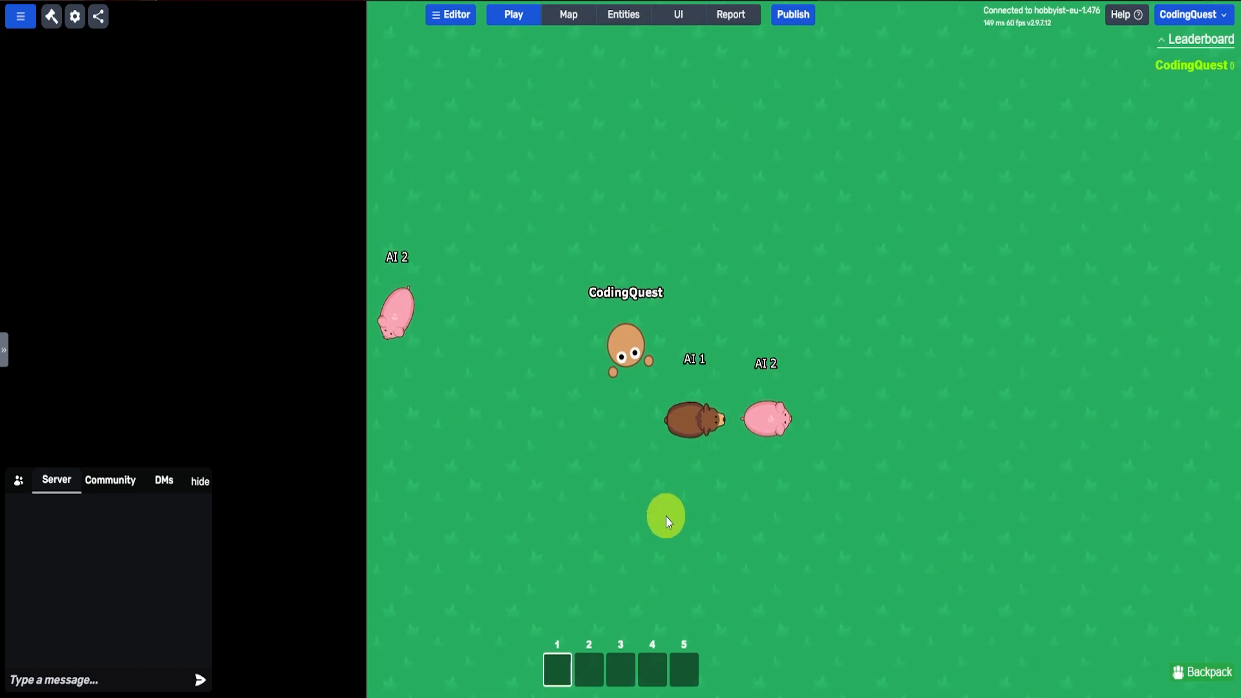
{"action": "key", "text": "d"}
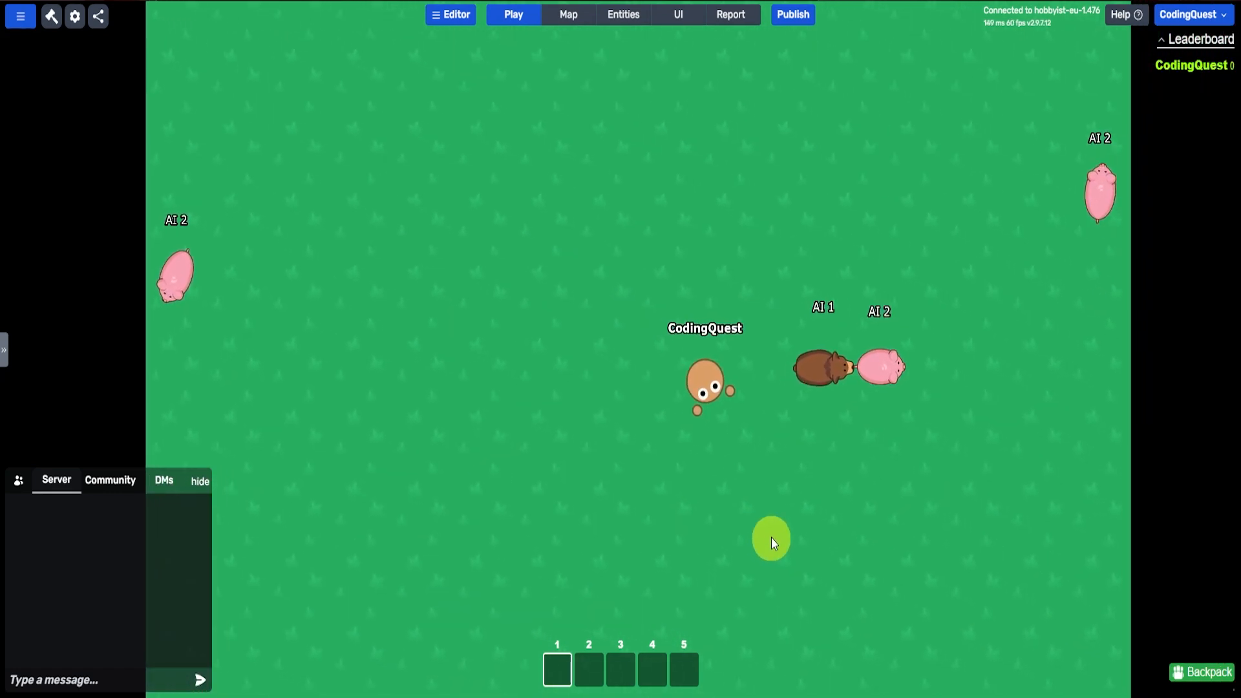
{"action": "key", "text": "w"}
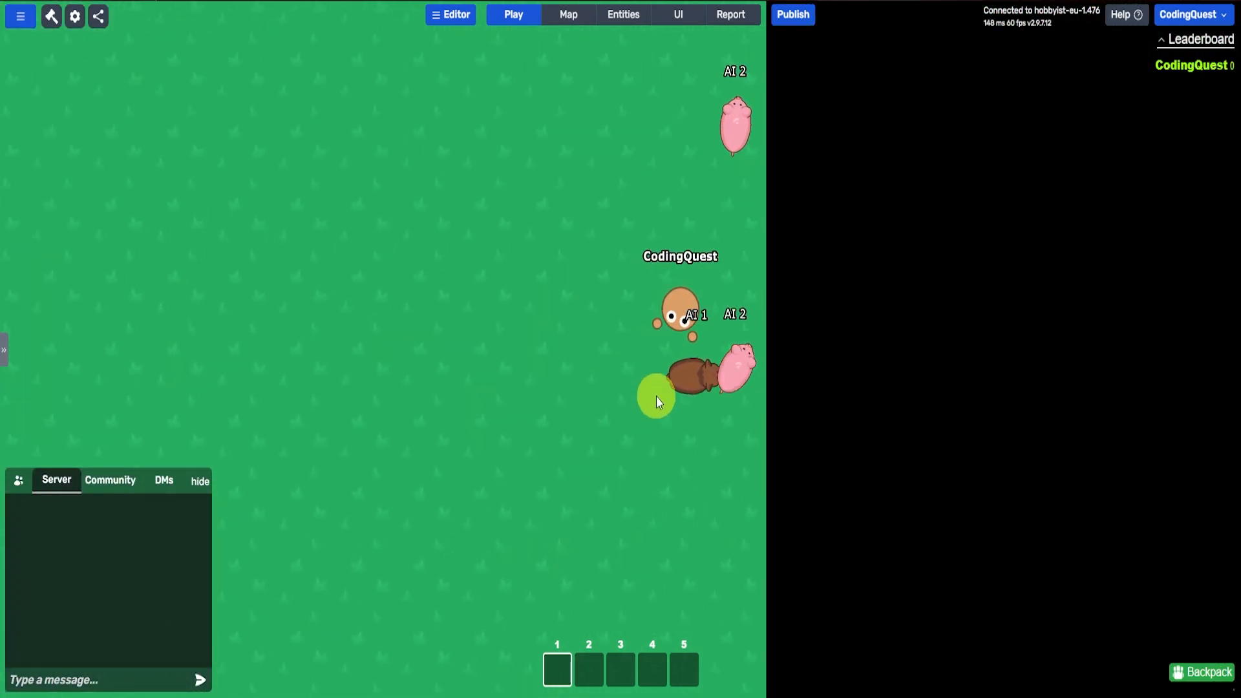
{"action": "key", "text": "s"}
{"action": "key", "text": "a"}
{"action": "key", "text": "s"}
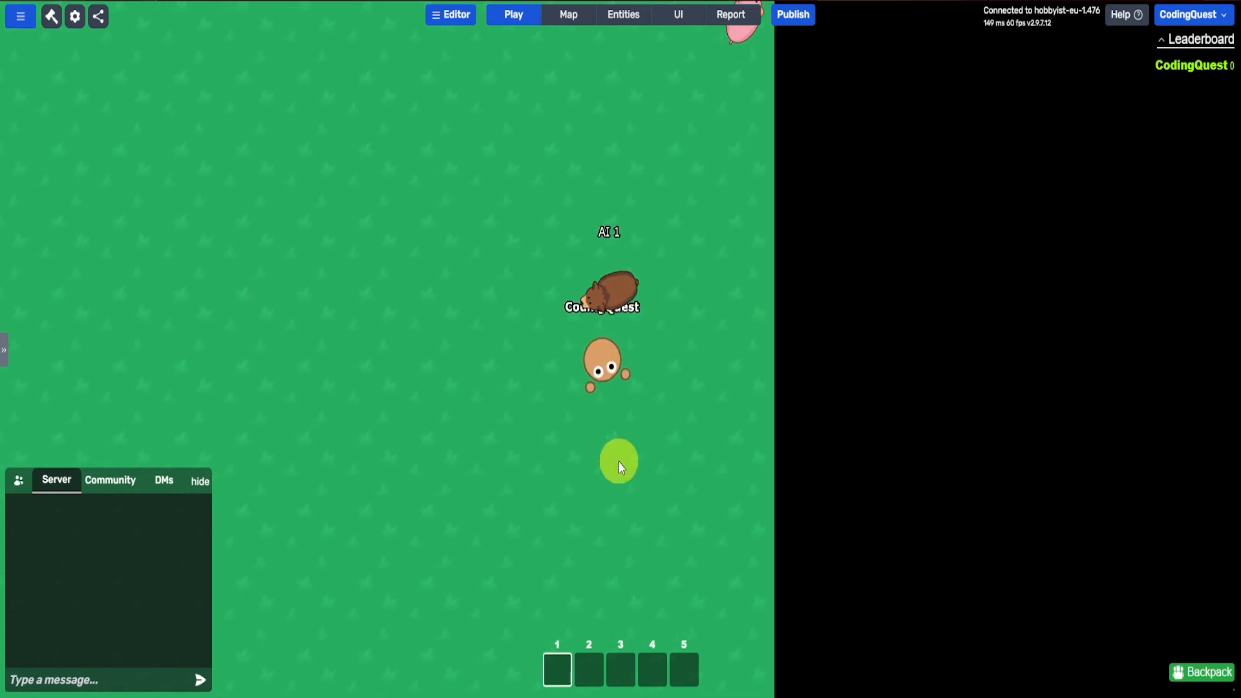
{"action": "key", "text": "d"}
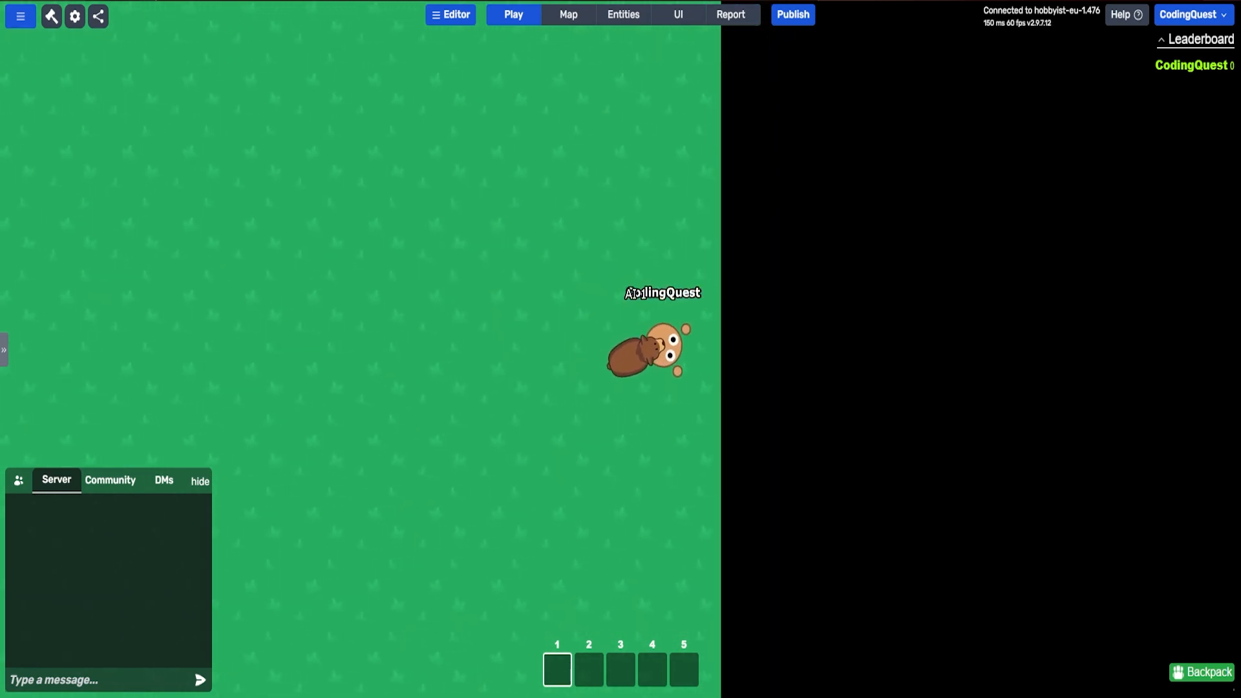
{"action": "key", "text": "w"}
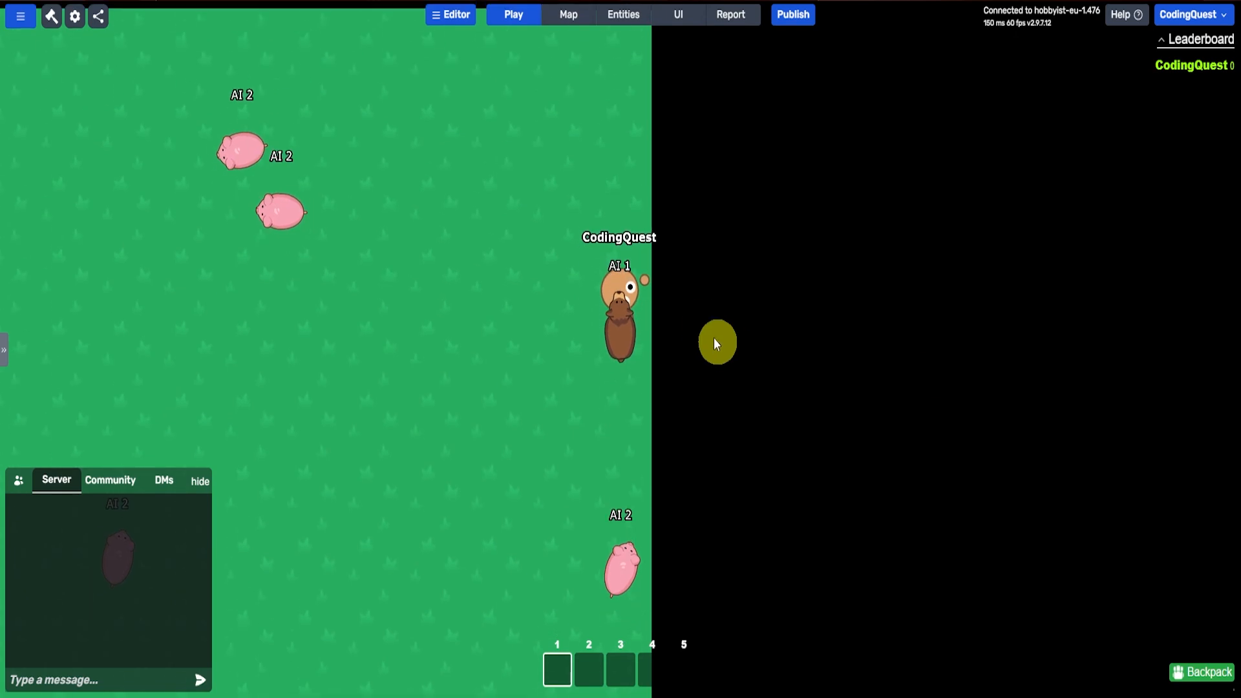
Step: Create a new item in the Items folder from the Melee Weapon template
{"action": "left_click", "coordinate": [623, 14]}
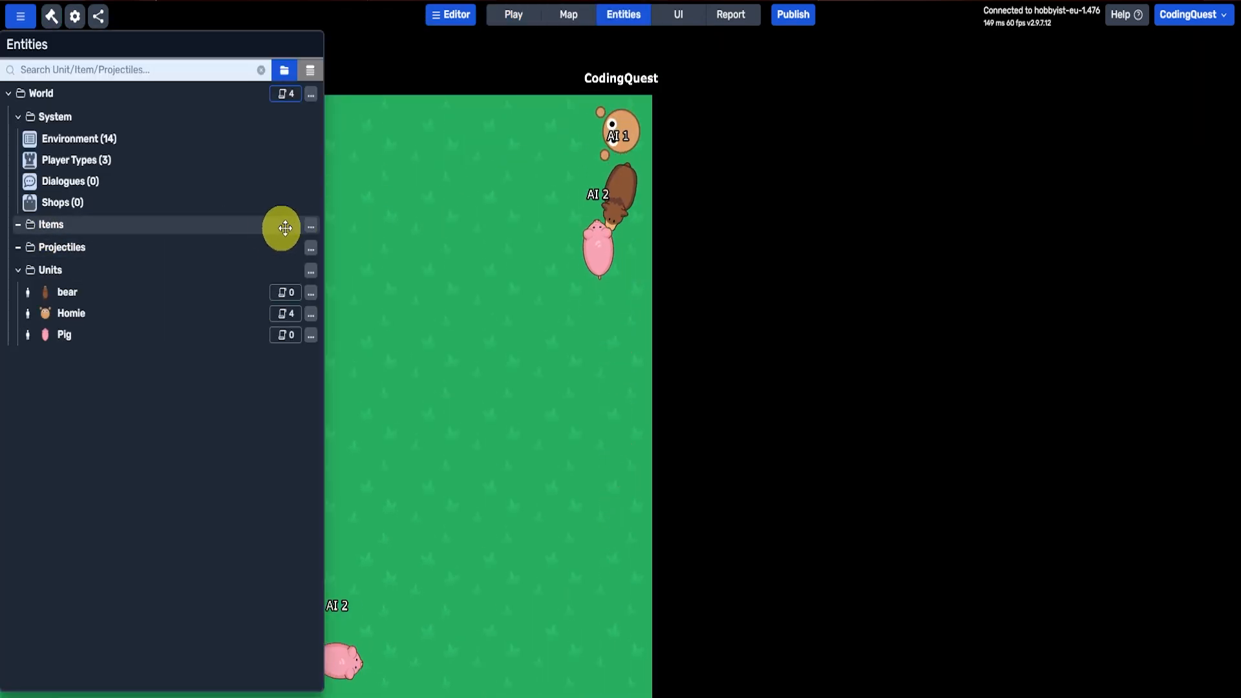
{"action": "left_click", "coordinate": [311, 225]}
{"action": "mouse_move", "coordinate": [350, 236]}
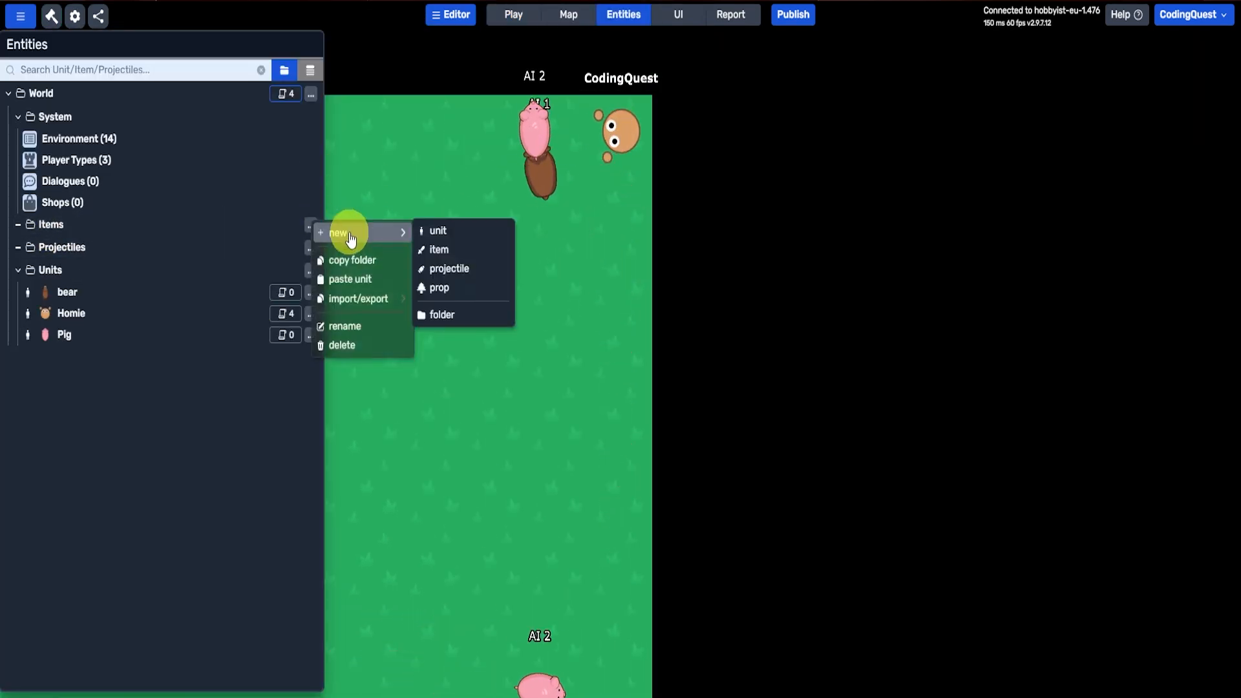
{"action": "left_click", "coordinate": [445, 249]}
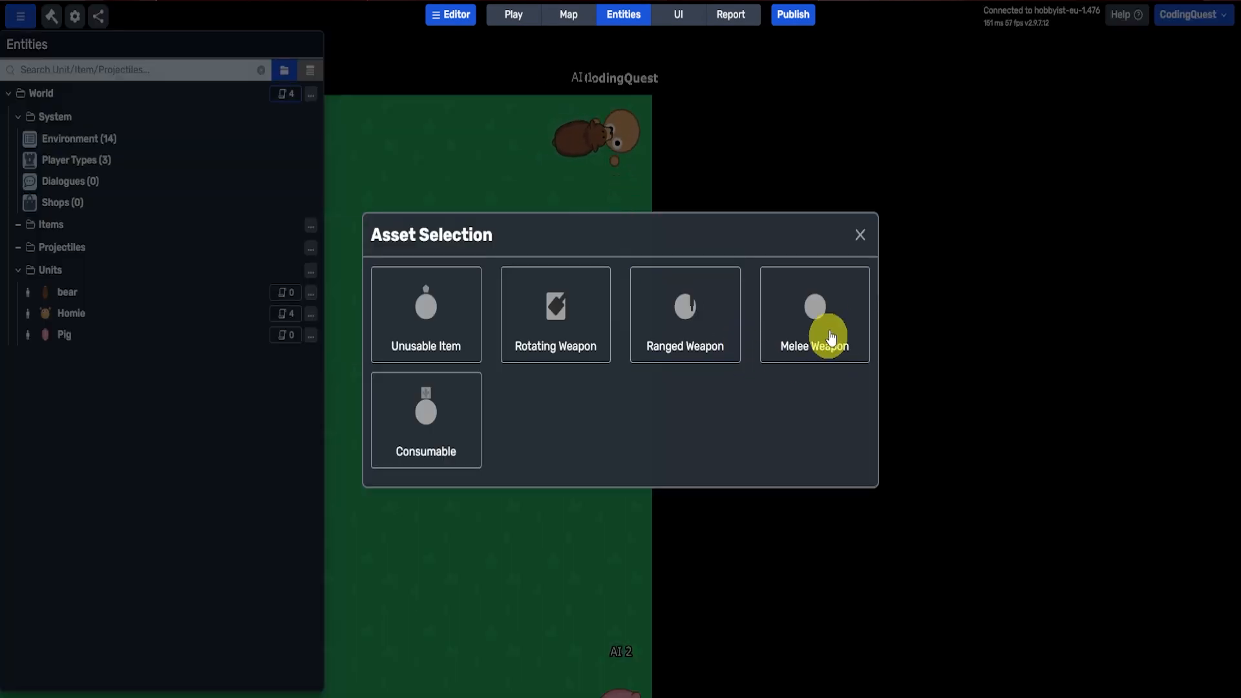
{"action": "left_click", "coordinate": [826, 333]}
Step: Replace the new item's cell sheet with the curved slash image found by searching the assets library for "melee"
{"action": "left_click", "coordinate": [844, 341]}
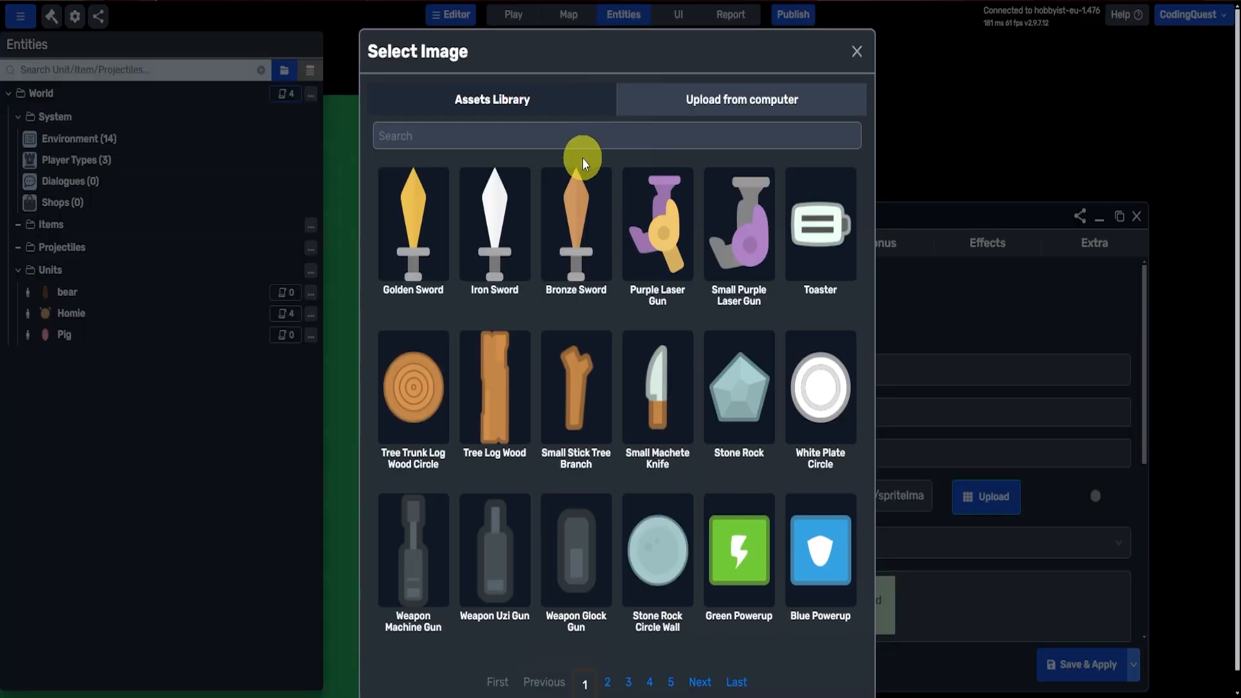
{"action": "type", "text": "melee"}
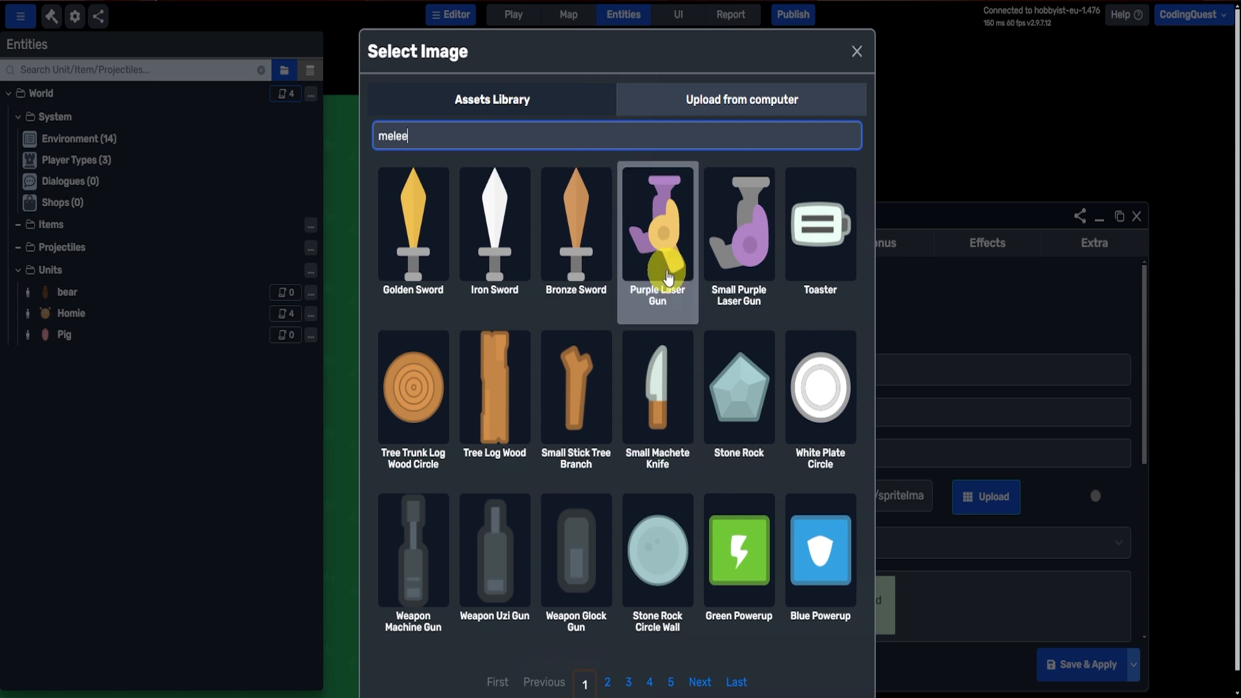
{"action": "left_click", "coordinate": [441, 262]}
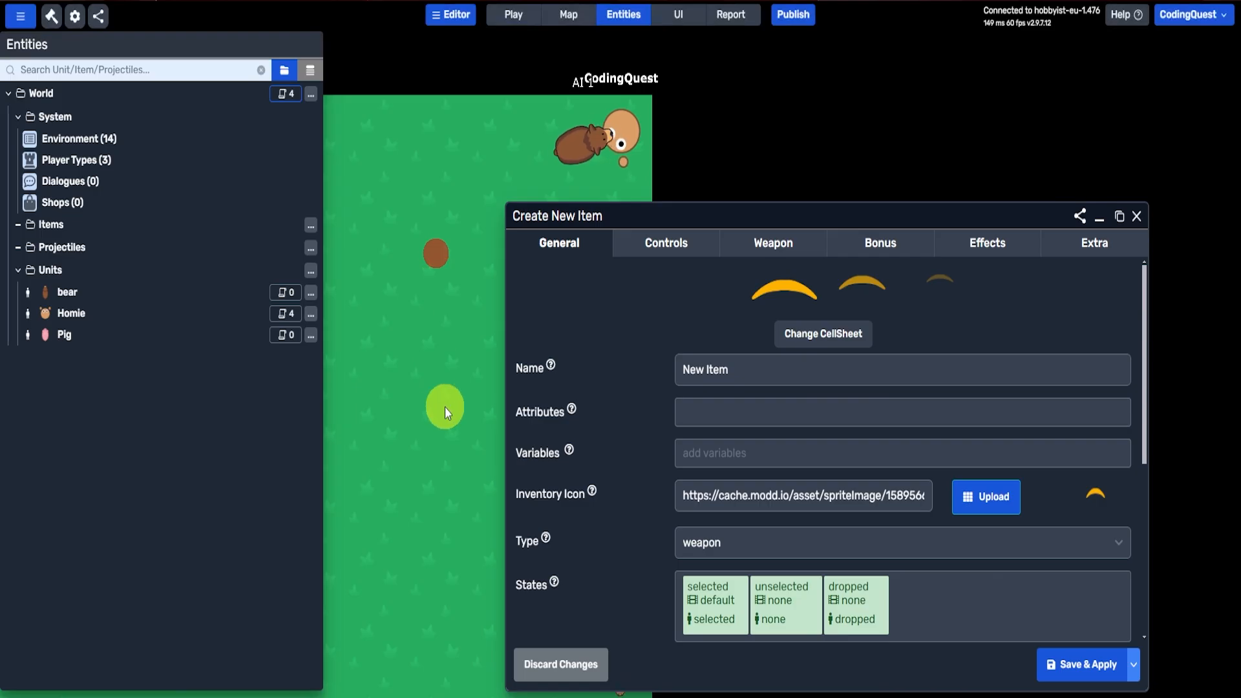
Step: Name the new item "melee attack" and save it
{"action": "left_click_drag", "start_coordinate": [816, 207], "coordinate": [733, 117]}
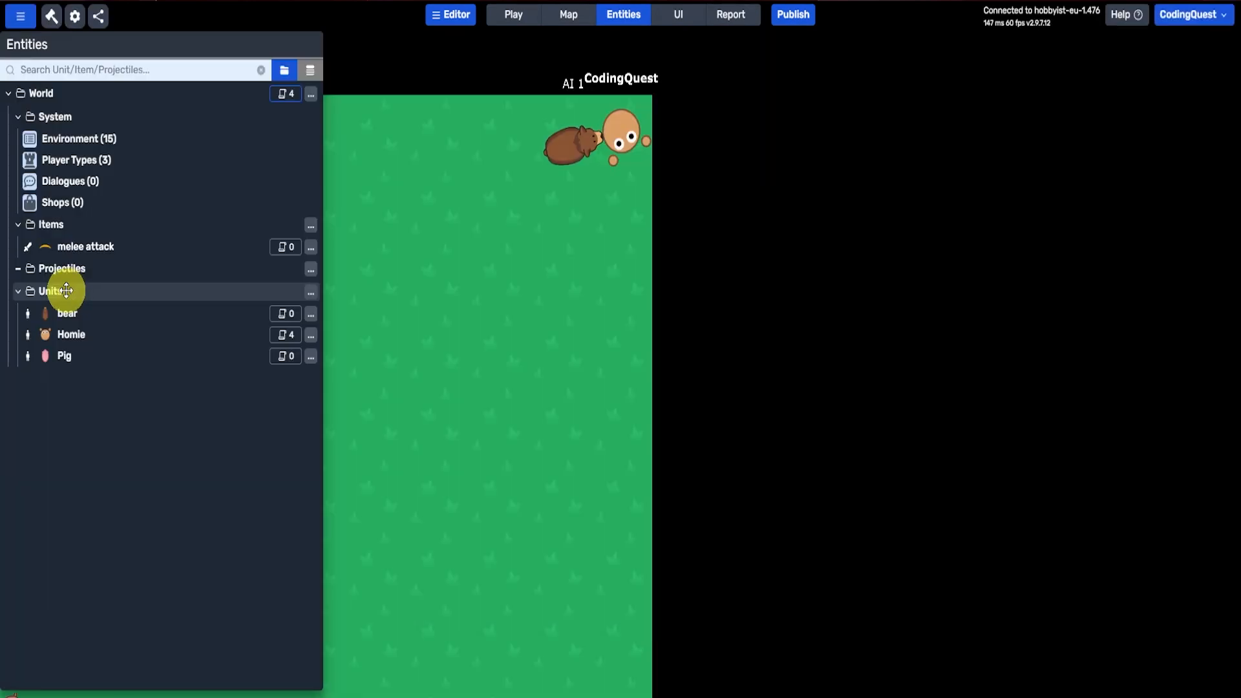
Step: Add melee attack to the bear's default items, then save, apply and re-initialize its instances
{"action": "left_click", "coordinate": [64, 314]}
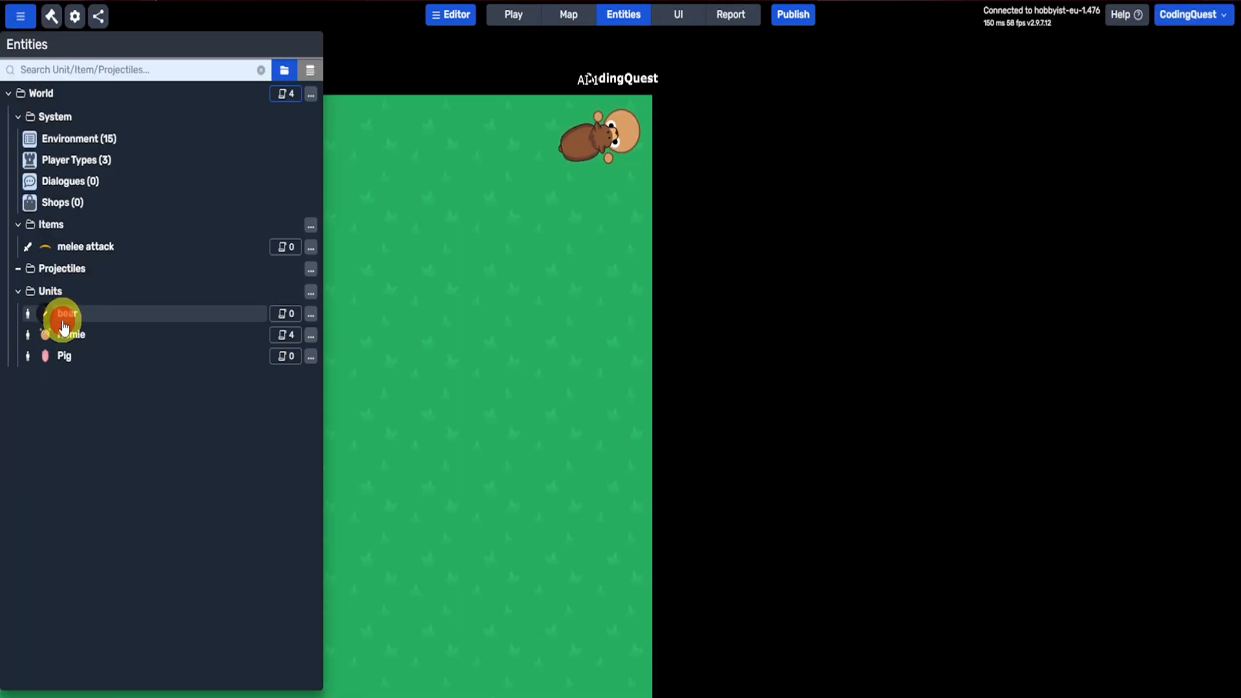
{"action": "scroll", "coordinate": [534, 550], "scroll_direction": "down", "scroll_amount": 2}
{"action": "left_click", "coordinate": [682, 545]}
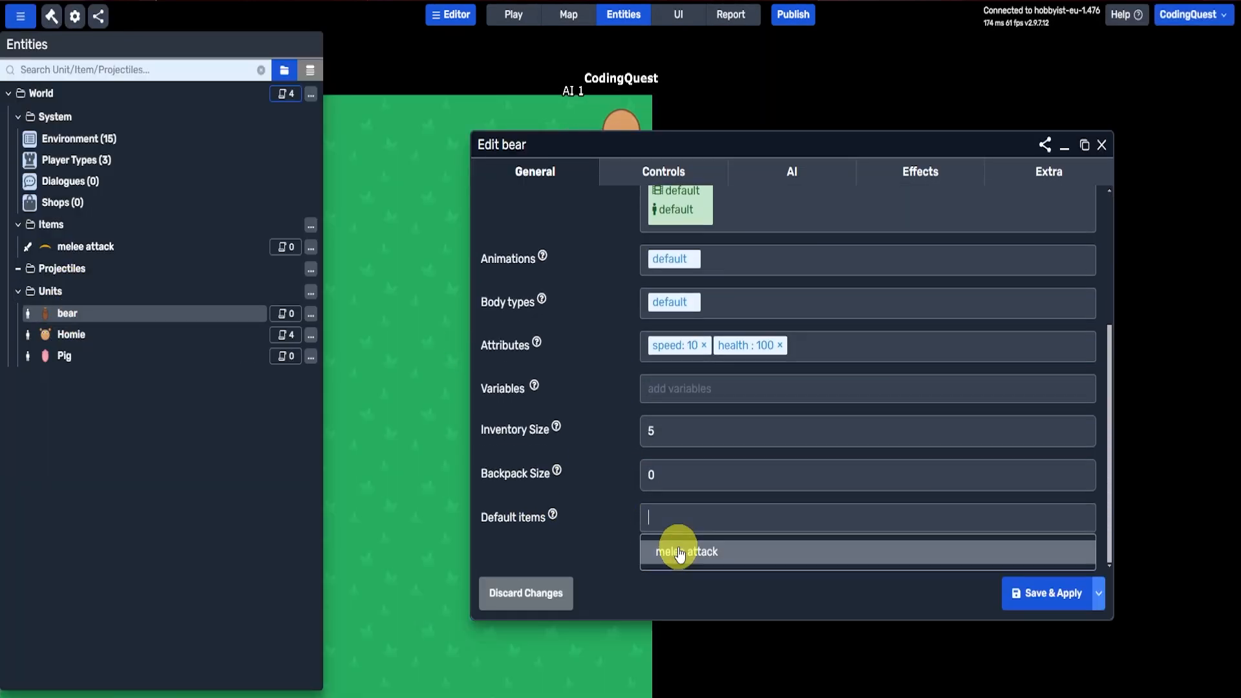
{"action": "left_click", "coordinate": [677, 553]}
{"action": "left_click", "coordinate": [1099, 596]}
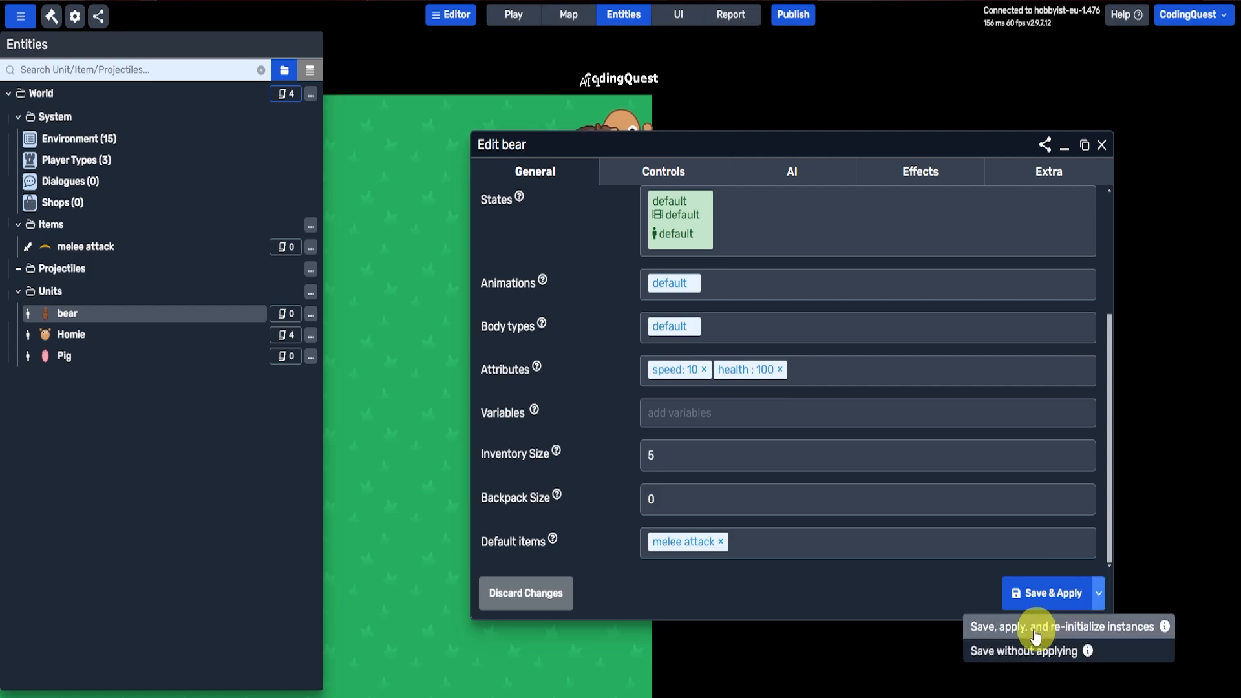
{"action": "left_click", "coordinate": [1019, 629]}
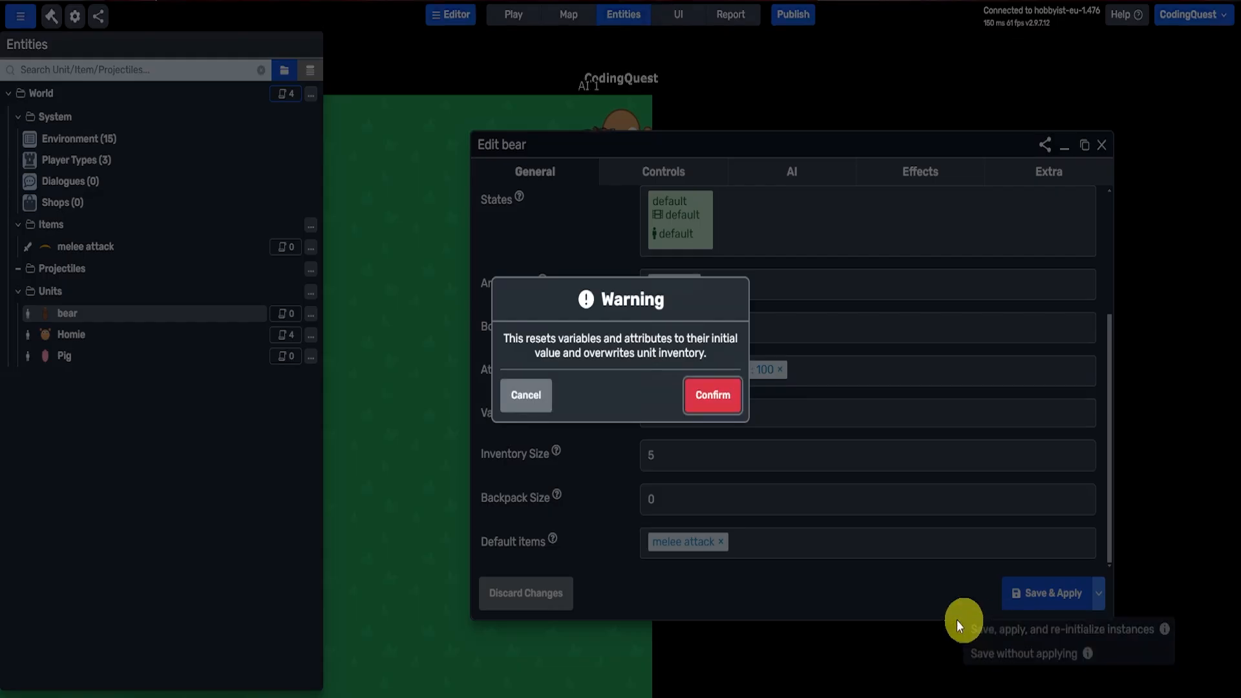
{"action": "left_click", "coordinate": [713, 395]}
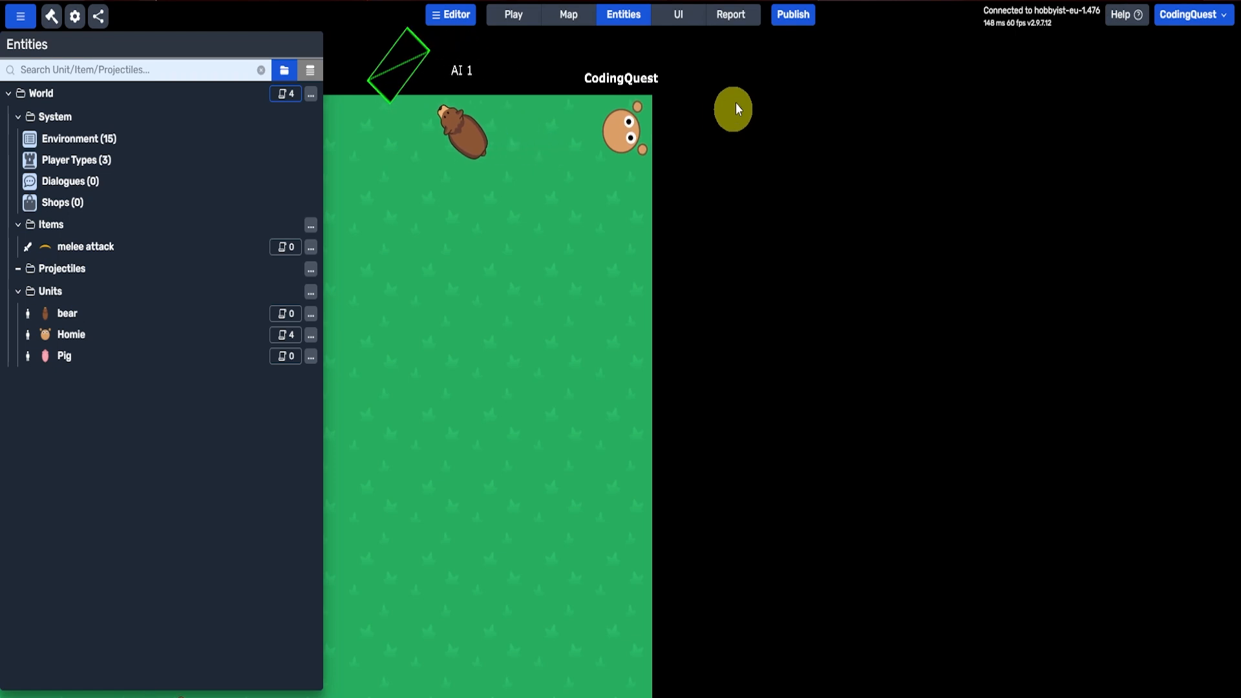
Step: Save and republish the game with its public listing
{"action": "left_click", "coordinate": [792, 23]}
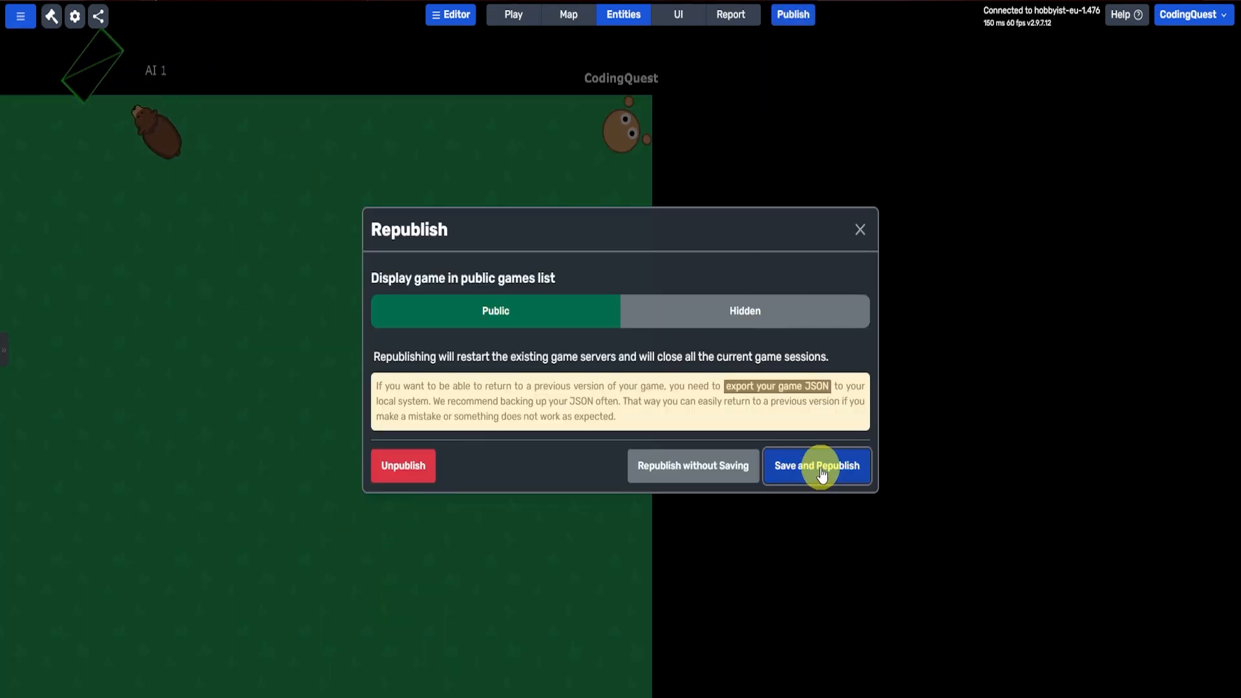
{"action": "left_click", "coordinate": [821, 465]}
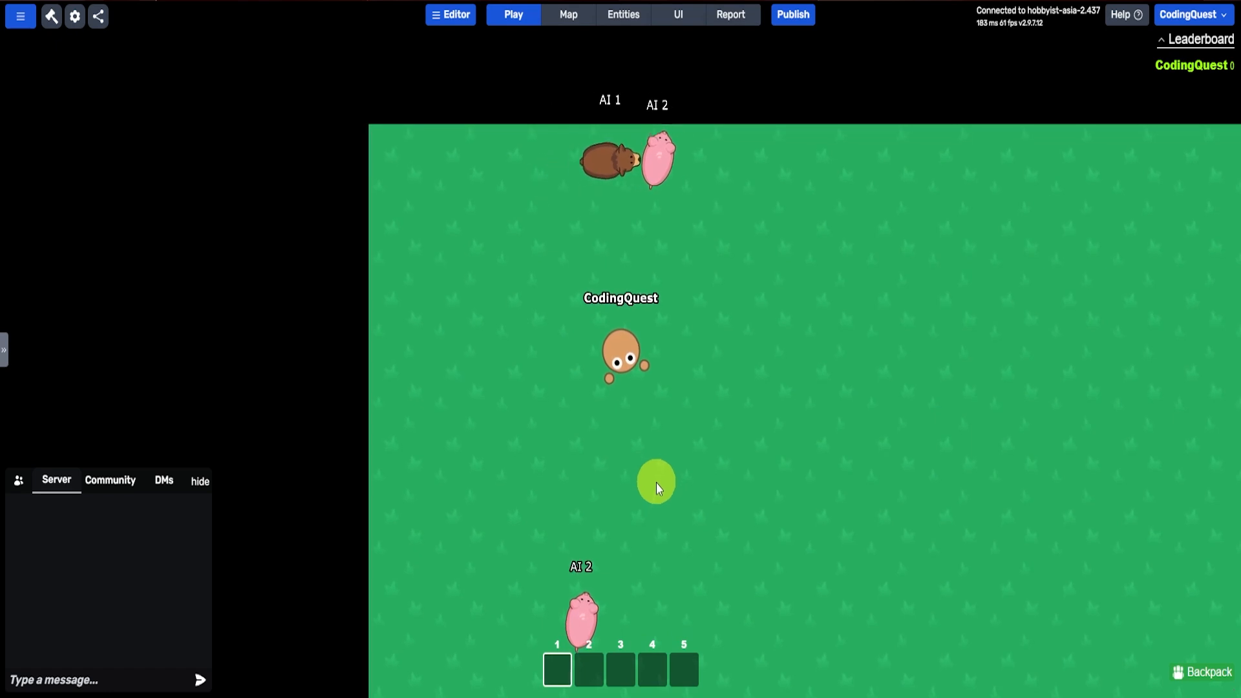
Step: Examine the melee attack item's weapon settings, including cooldown, hit box and damage, and close it without changes
{"action": "left_click", "coordinate": [618, 20]}
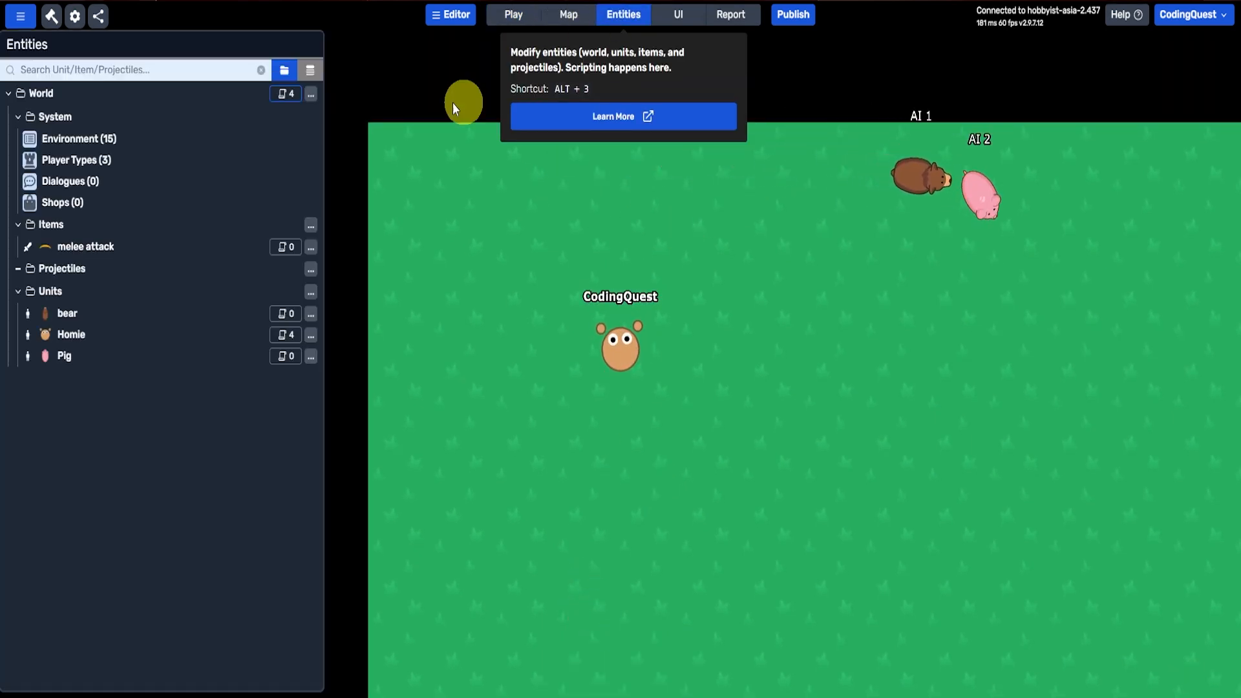
{"action": "left_click", "coordinate": [56, 247]}
{"action": "left_click", "coordinate": [835, 166]}
{"action": "left_click_drag", "start_coordinate": [839, 148], "coordinate": [757, 91]}
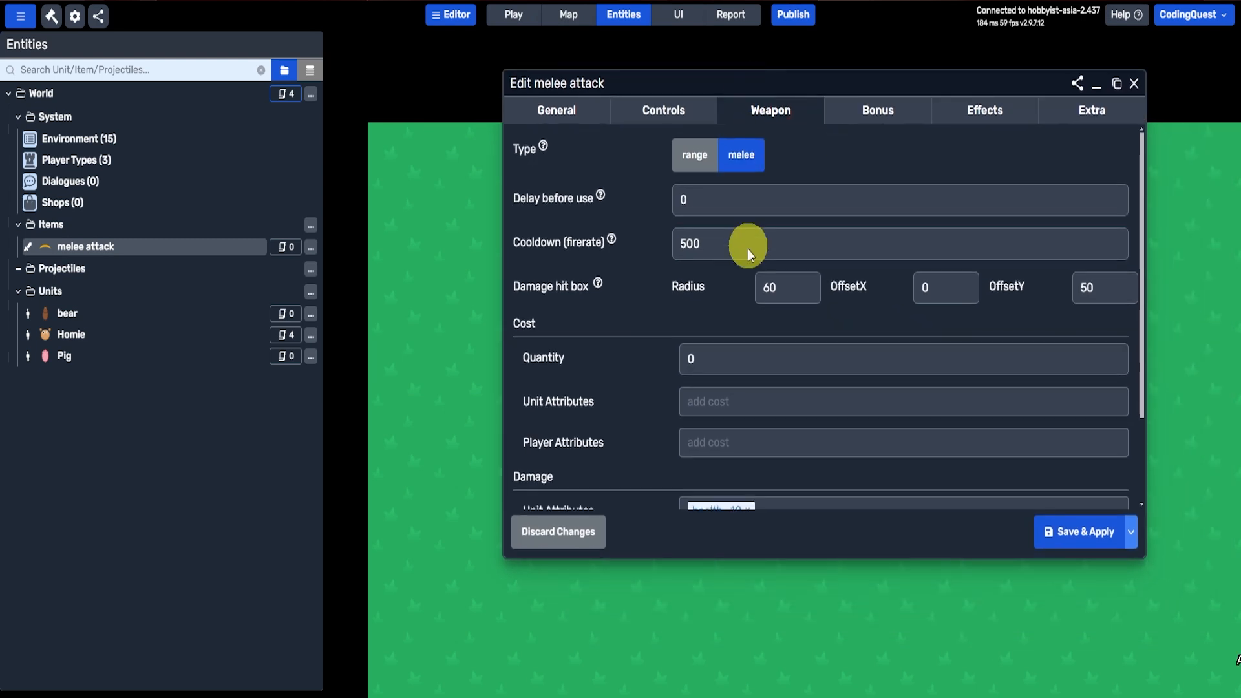
{"action": "scroll", "coordinate": [745, 259], "scroll_direction": "down", "scroll_amount": 3}
{"action": "left_click", "coordinate": [559, 531]}
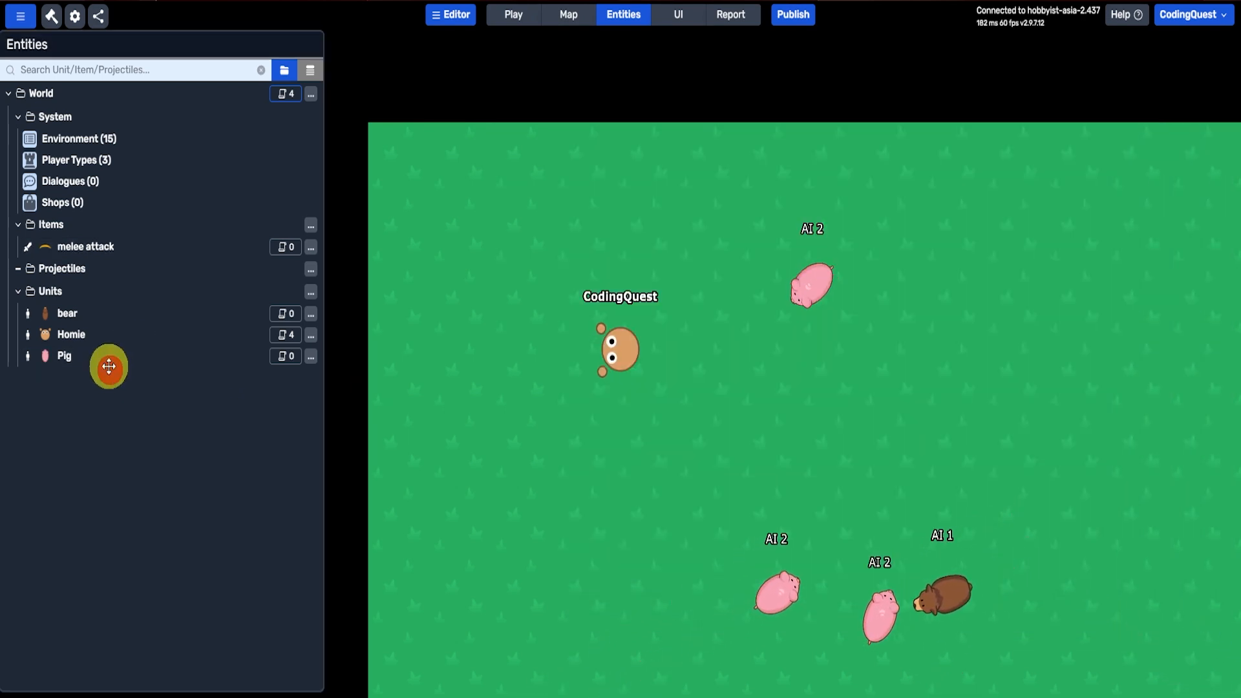
Step: Check the speed and health attributes of the Pig, bear and Homie units
{"action": "left_click", "coordinate": [108, 356]}
{"action": "scroll", "coordinate": [769, 324], "scroll_direction": "down", "scroll_amount": 3}
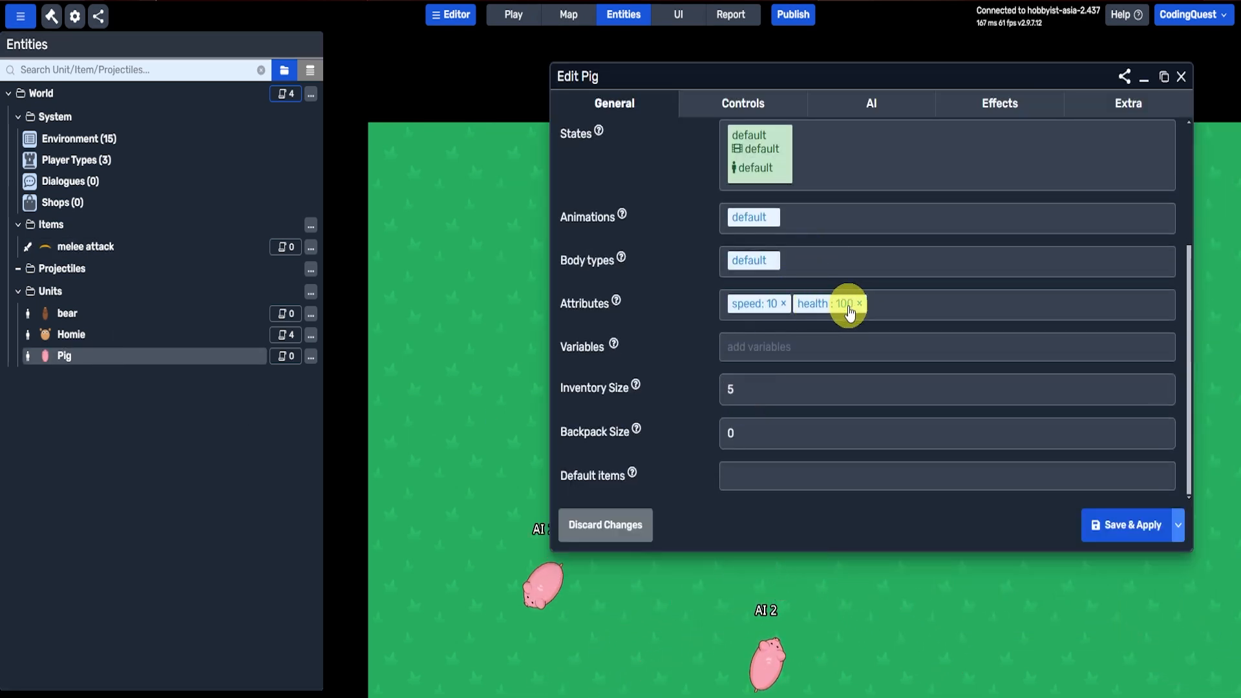
{"action": "left_click", "coordinate": [105, 313]}
{"action": "left_click", "coordinate": [83, 332]}
{"action": "scroll", "coordinate": [716, 356], "scroll_direction": "down", "scroll_amount": 3}
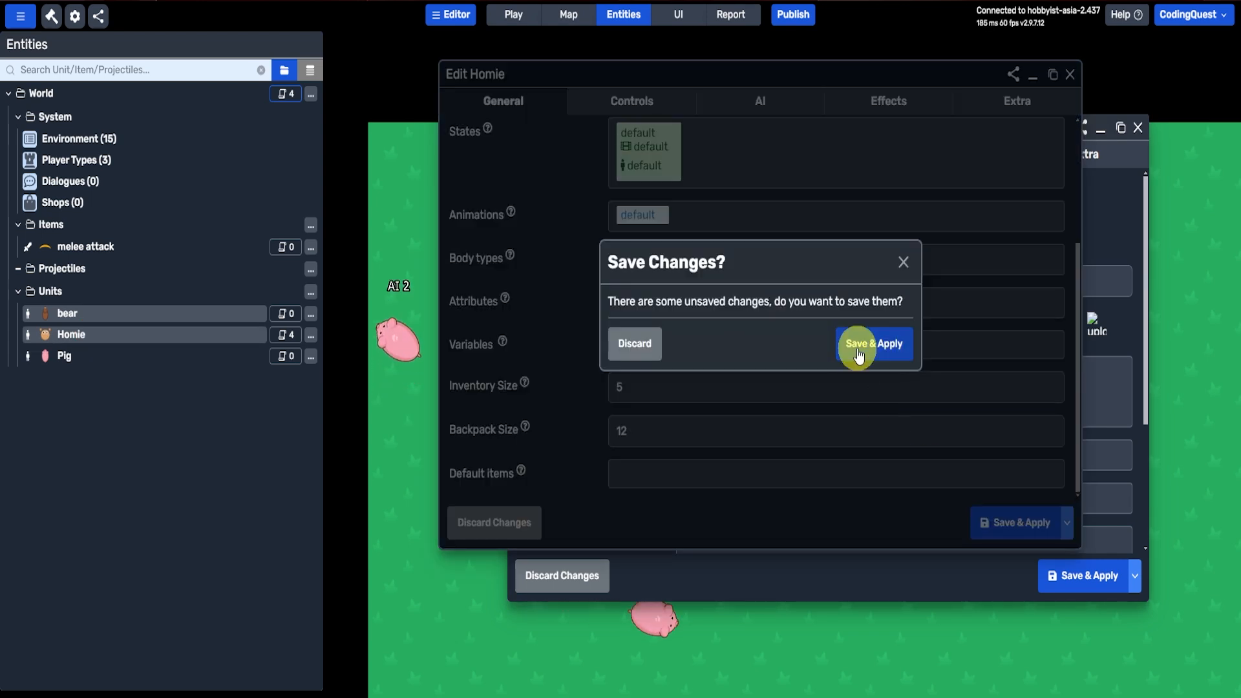
{"action": "left_click", "coordinate": [860, 343]}
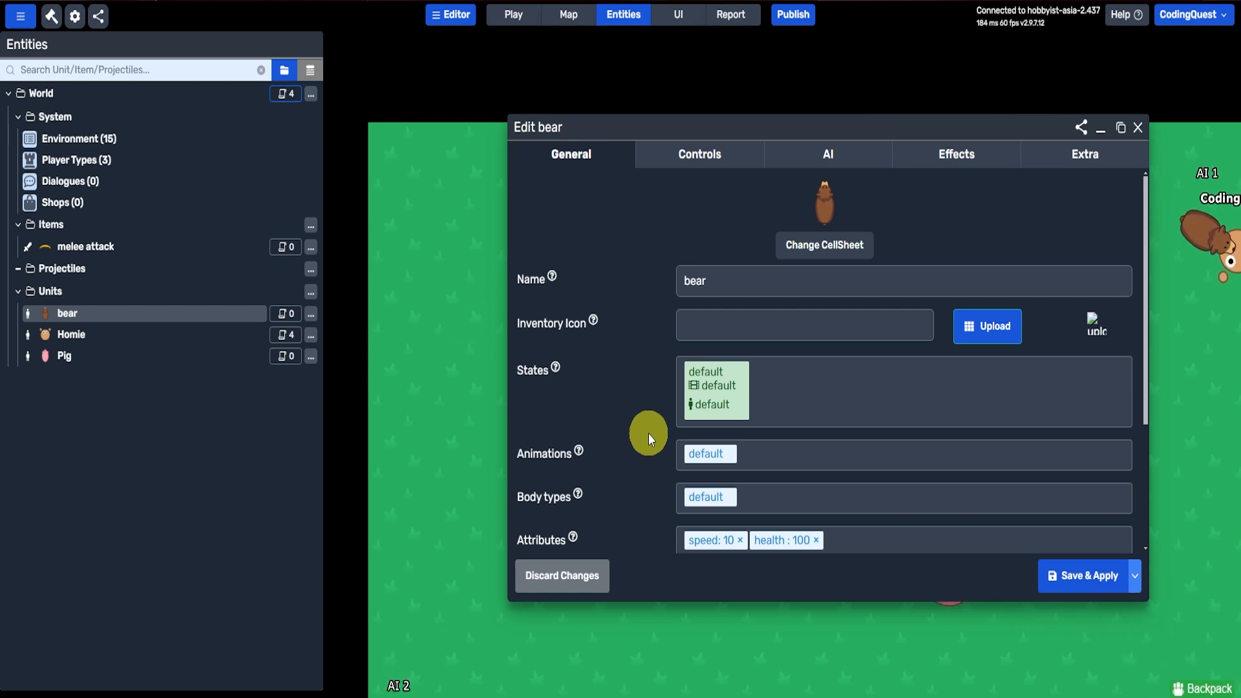
{"action": "key", "text": "Escape"}
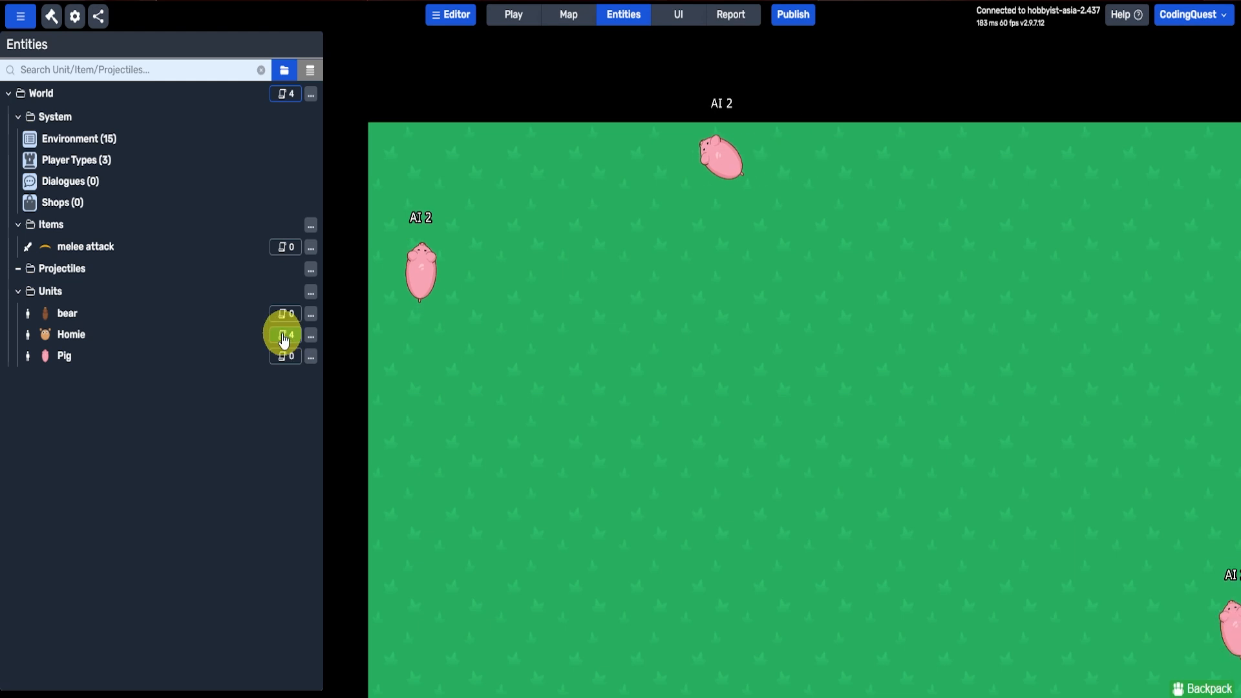
Step: Review the Spawns Units world script's trigger and spawn loops, and recheck the Homie unit's general settings
{"action": "left_click", "coordinate": [289, 97]}
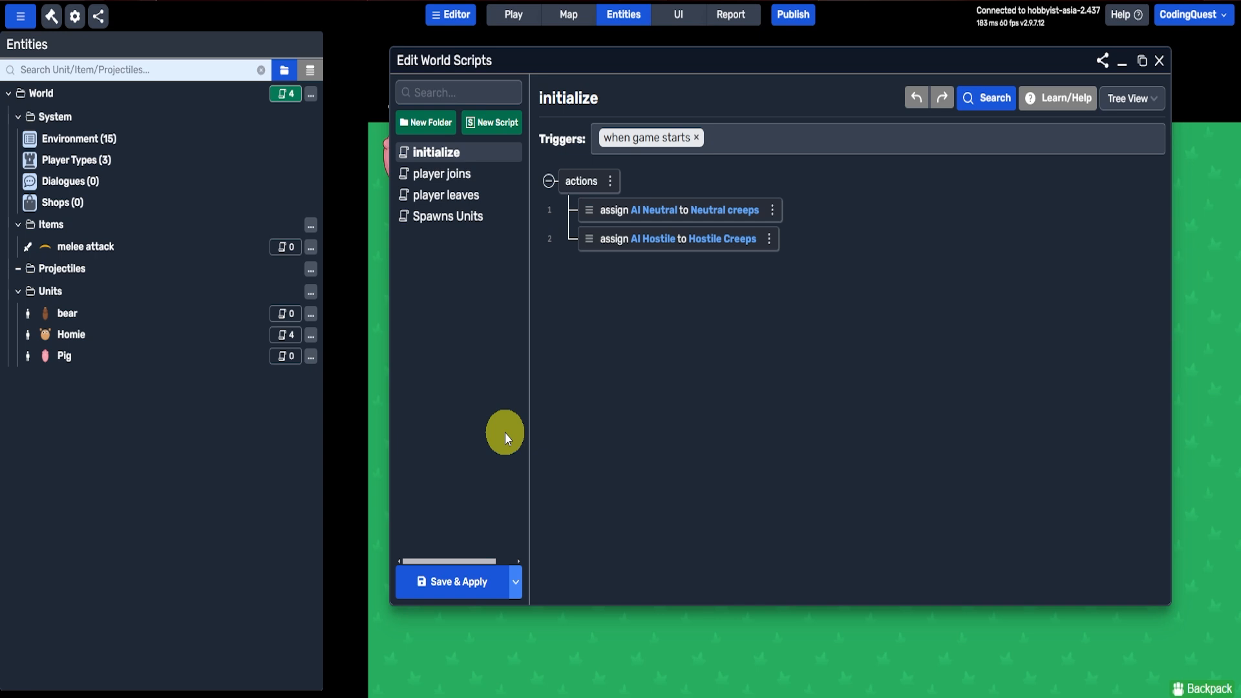
{"action": "left_click", "coordinate": [419, 220]}
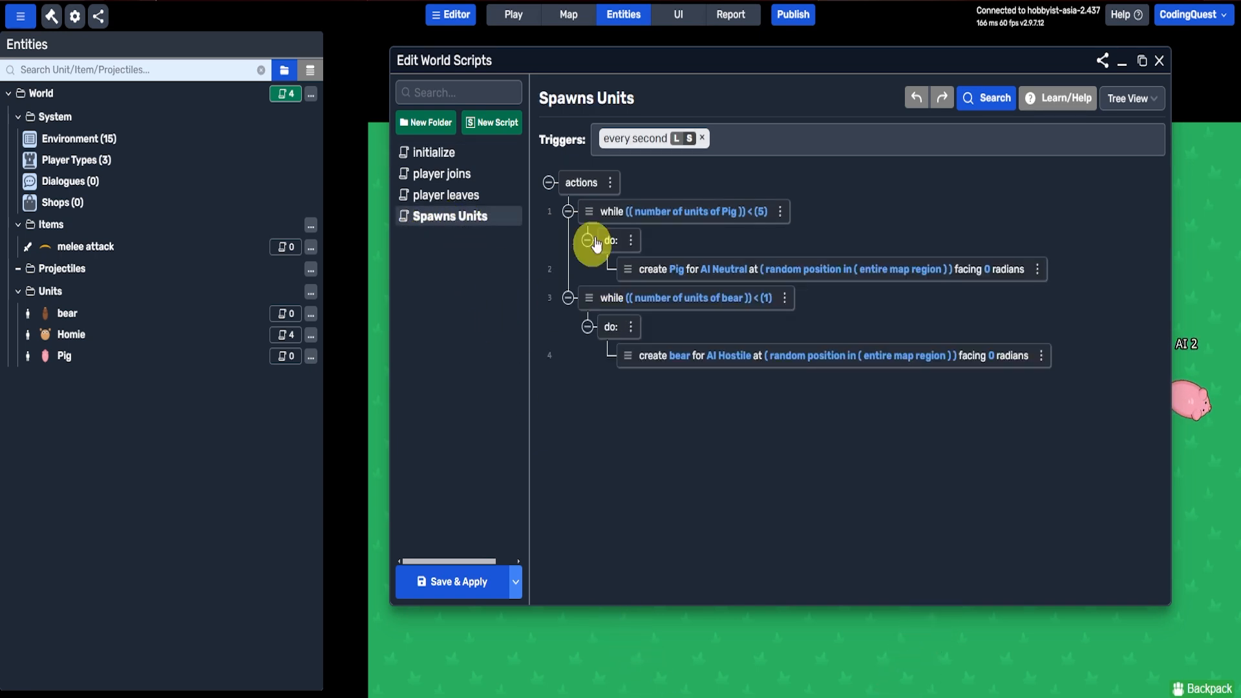
{"action": "mouse_move", "coordinate": [605, 138]}
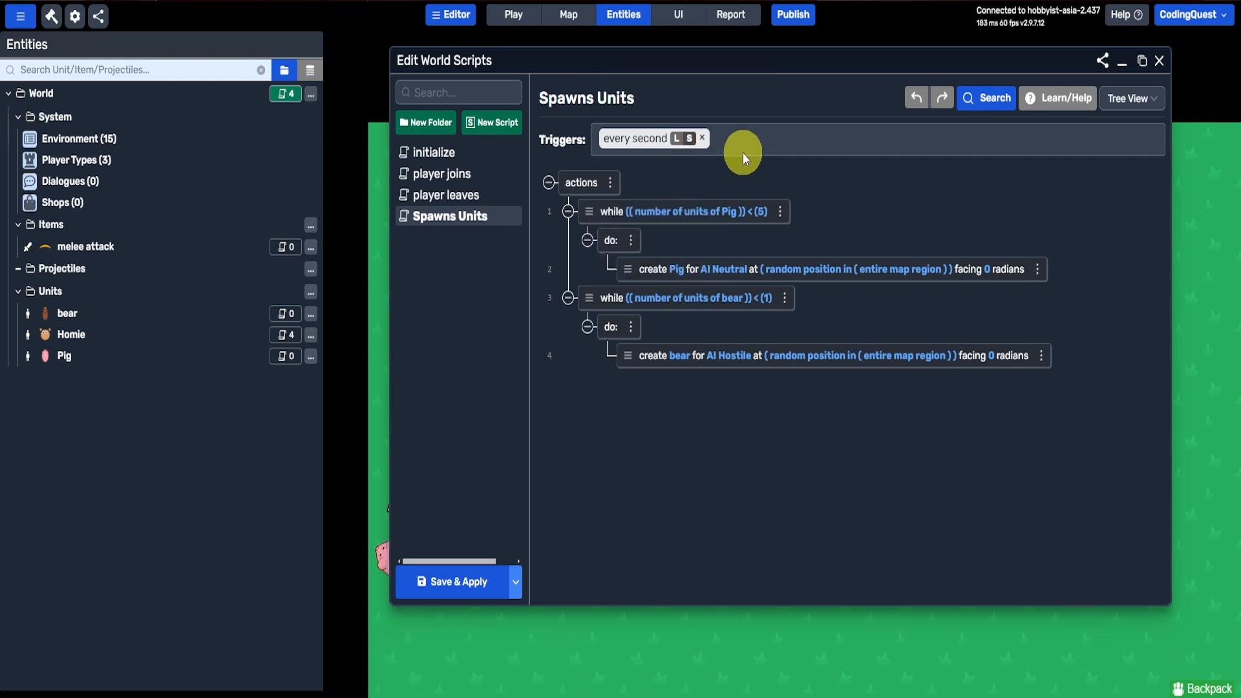
{"action": "left_click", "coordinate": [55, 335]}
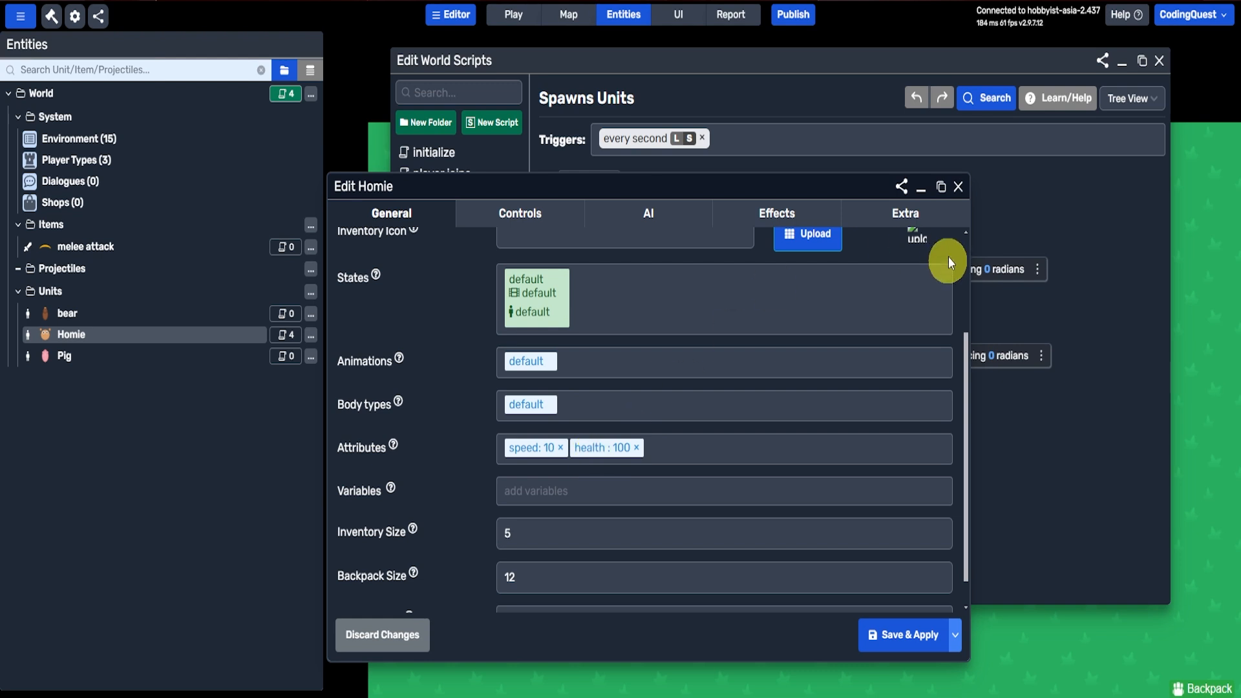
{"action": "left_click", "coordinate": [959, 187]}
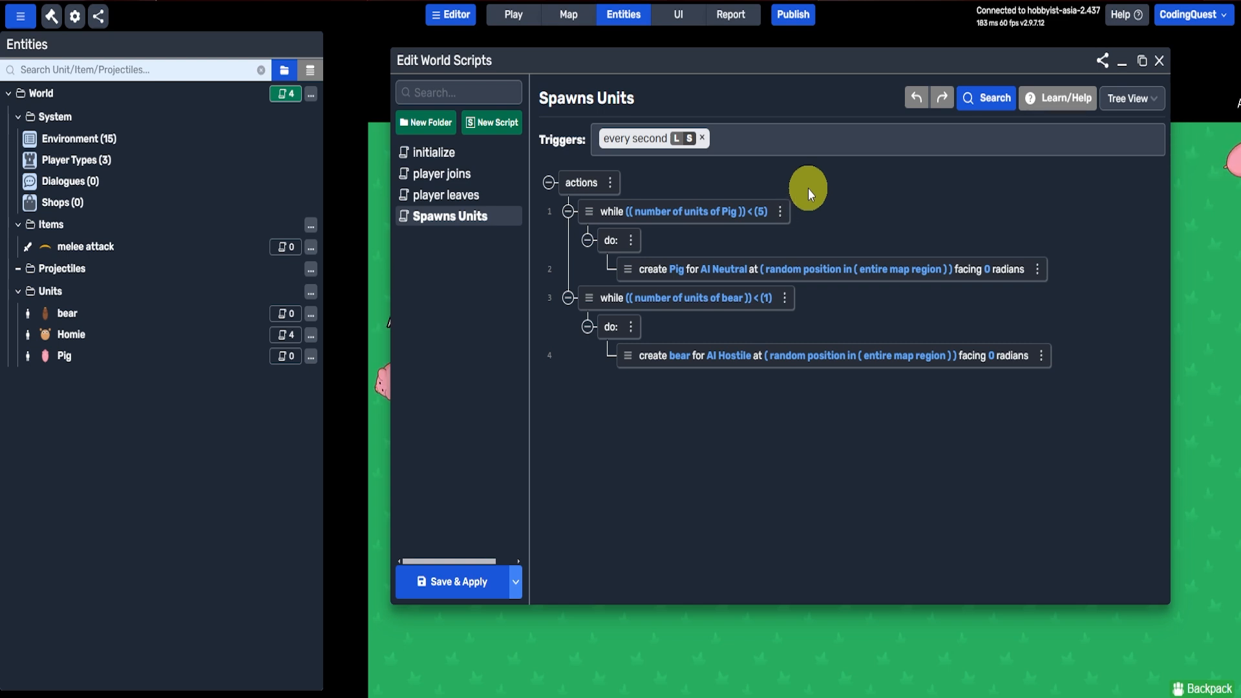
{"action": "key", "text": "Escape"}
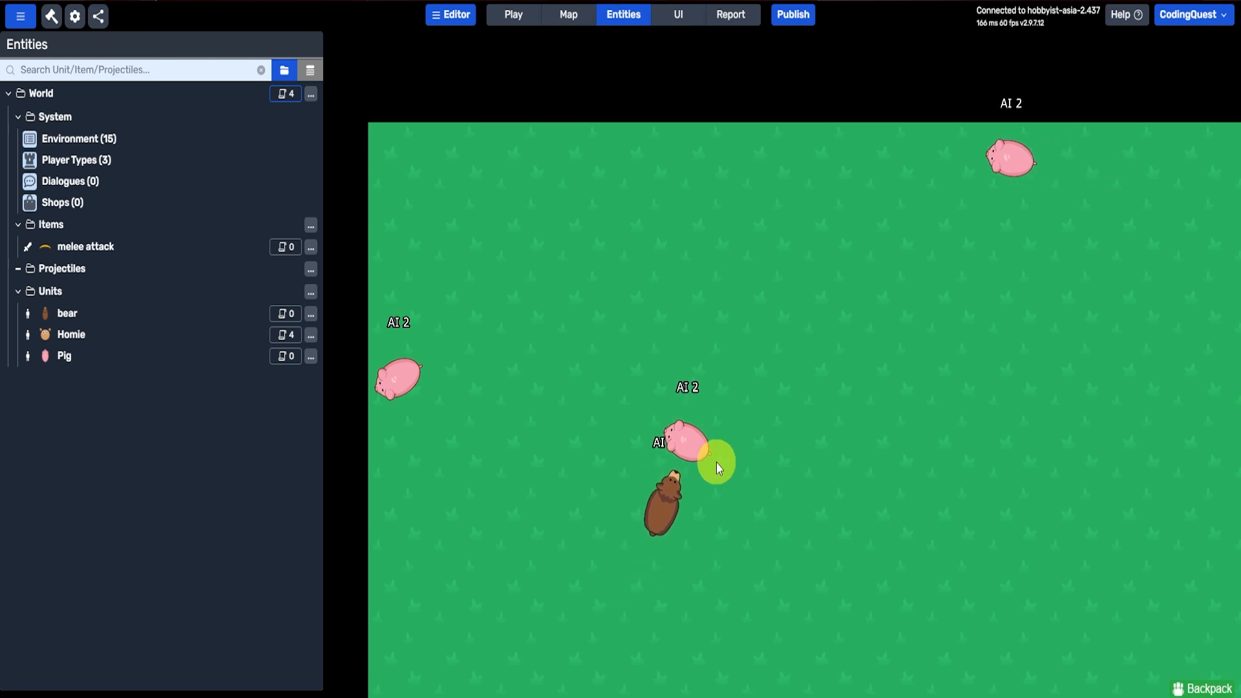